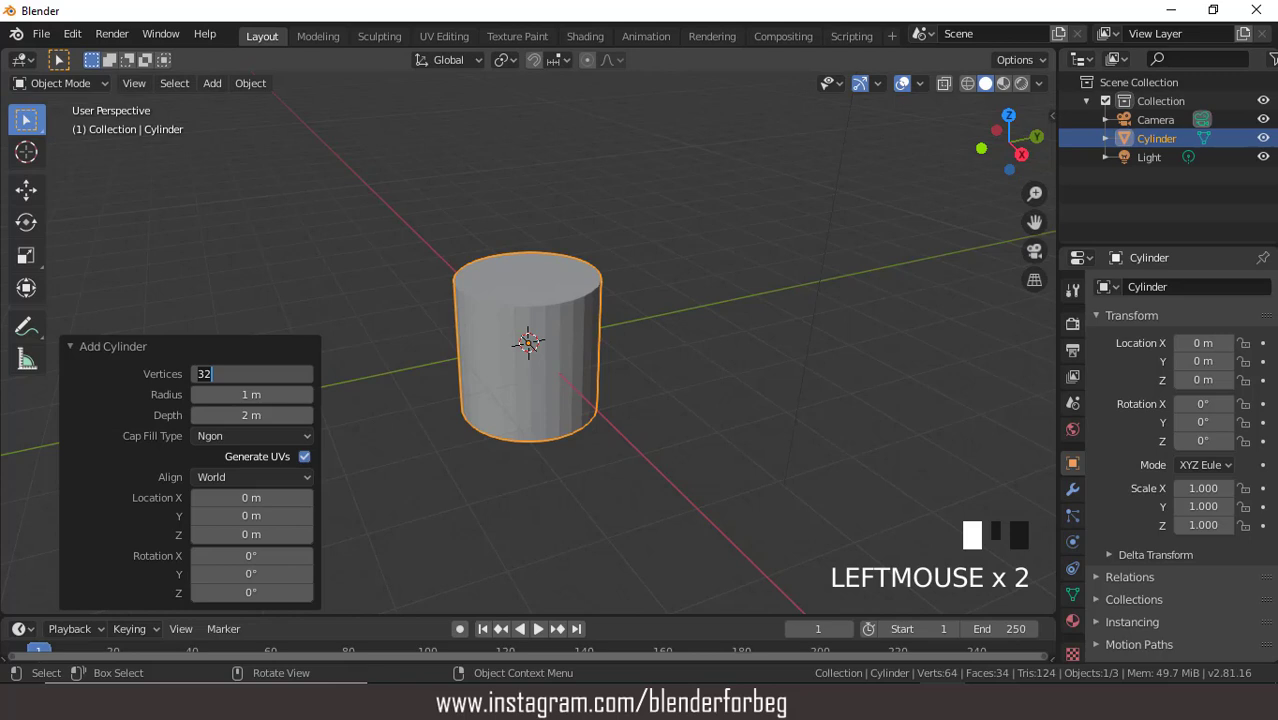
Step: Set the new cylinder to 12 vertices and stretch it along Z to a scale of about 1.208
key("Return")
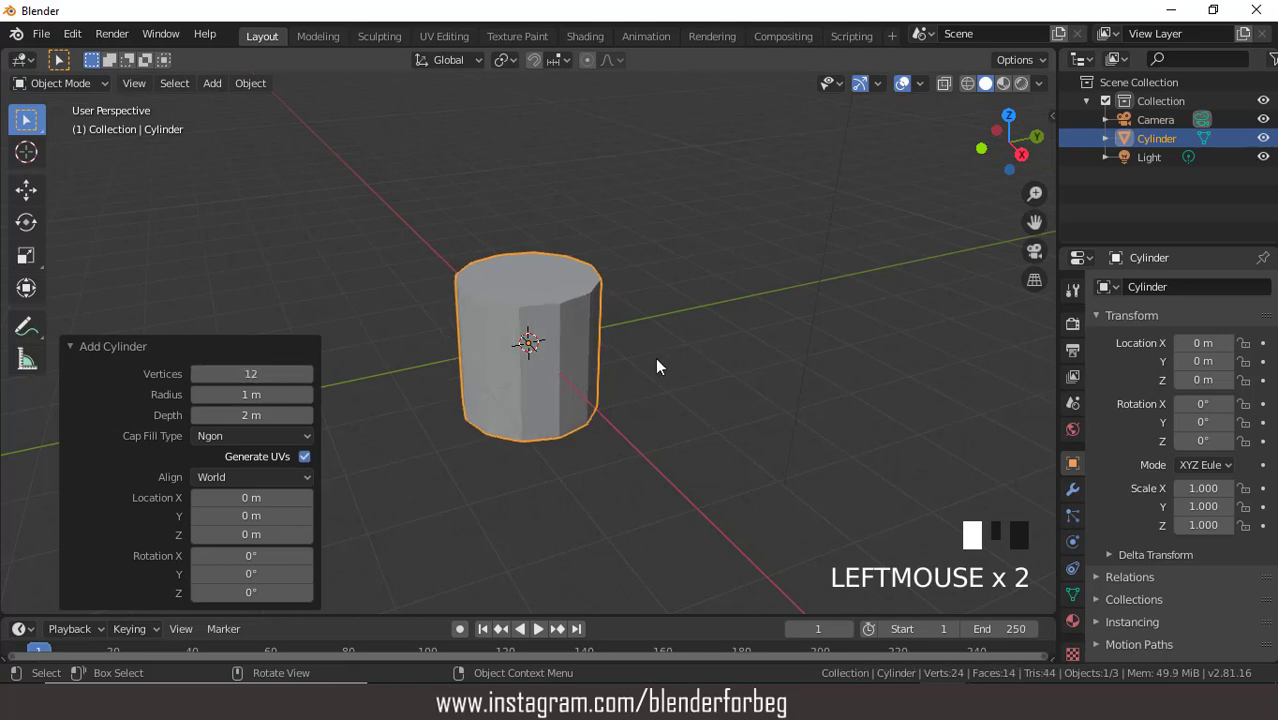
key("KP_1")
key("s")
key("z")
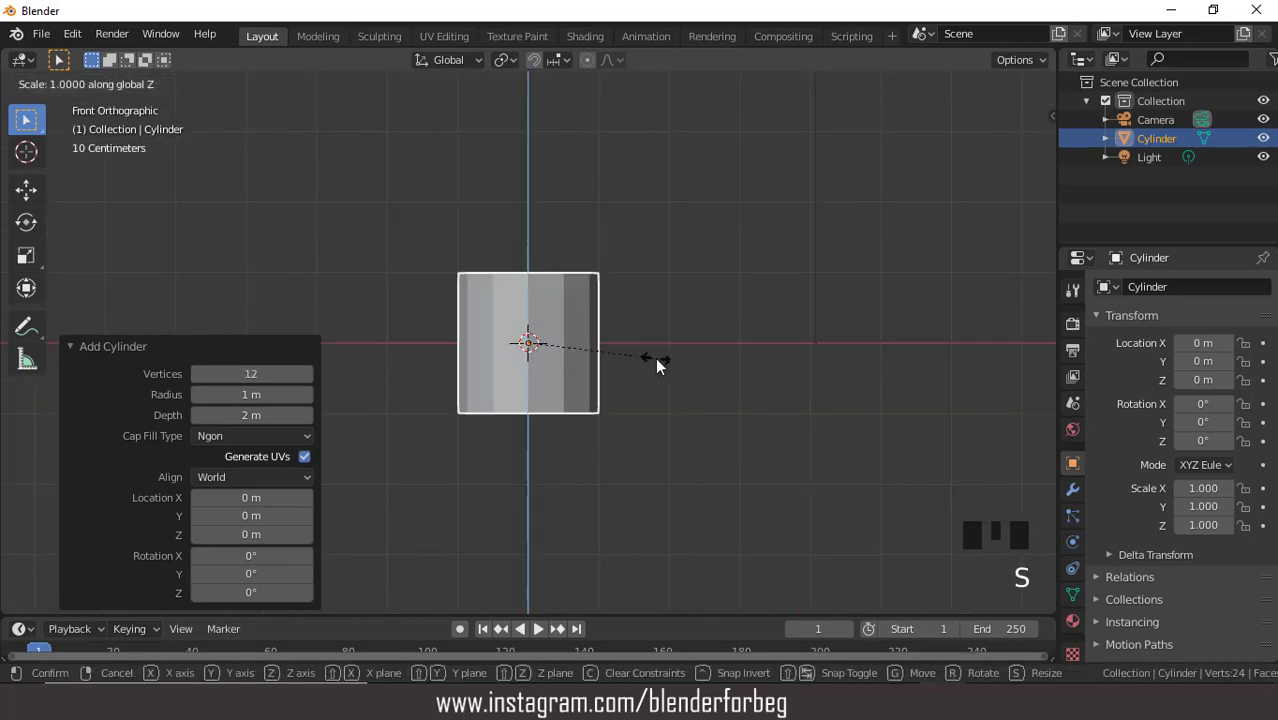
left_click(682, 377)
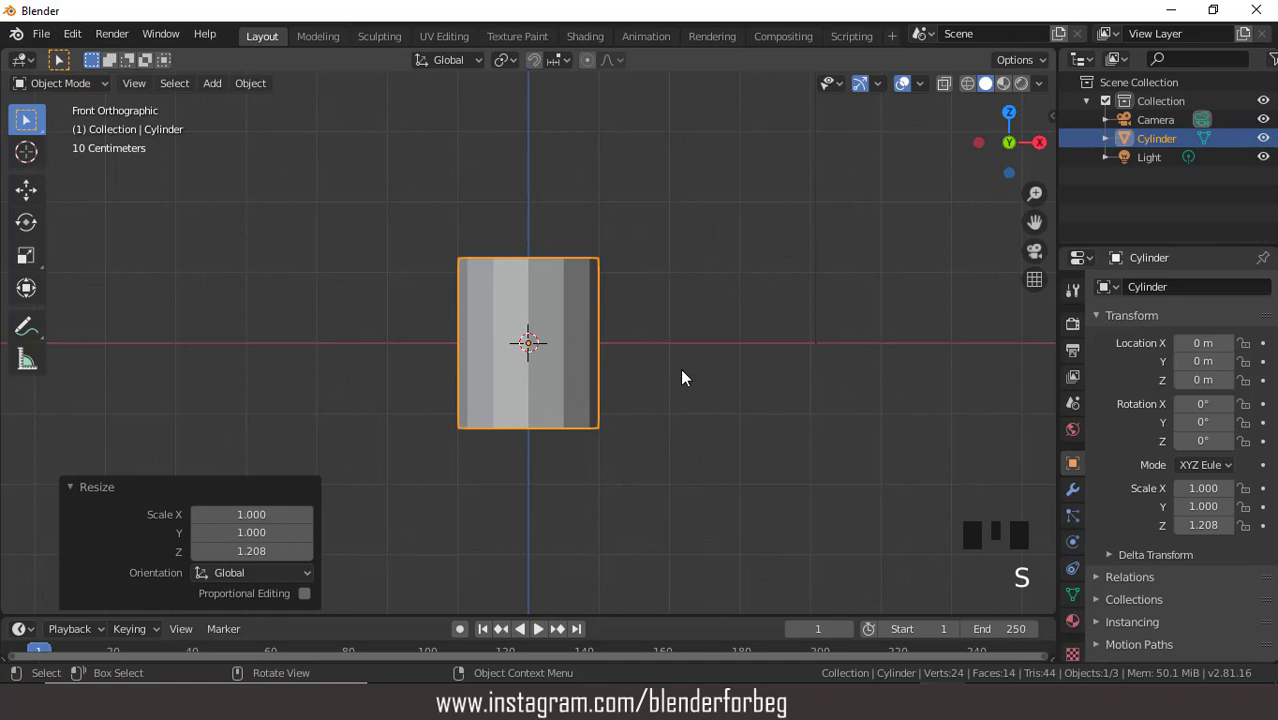
Step: In Edit Mode, cut a centred horizontal edge loop around the cylinder without sliding it
left_click(70, 79)
left_click(64, 130)
mouse_move(806, 326)
middle_mouse_down()
mouse_move(779, 362)
mouse_move(785, 340)
middle_mouse_up()
key("KP_1")
scroll(632, 347, "up", 1)
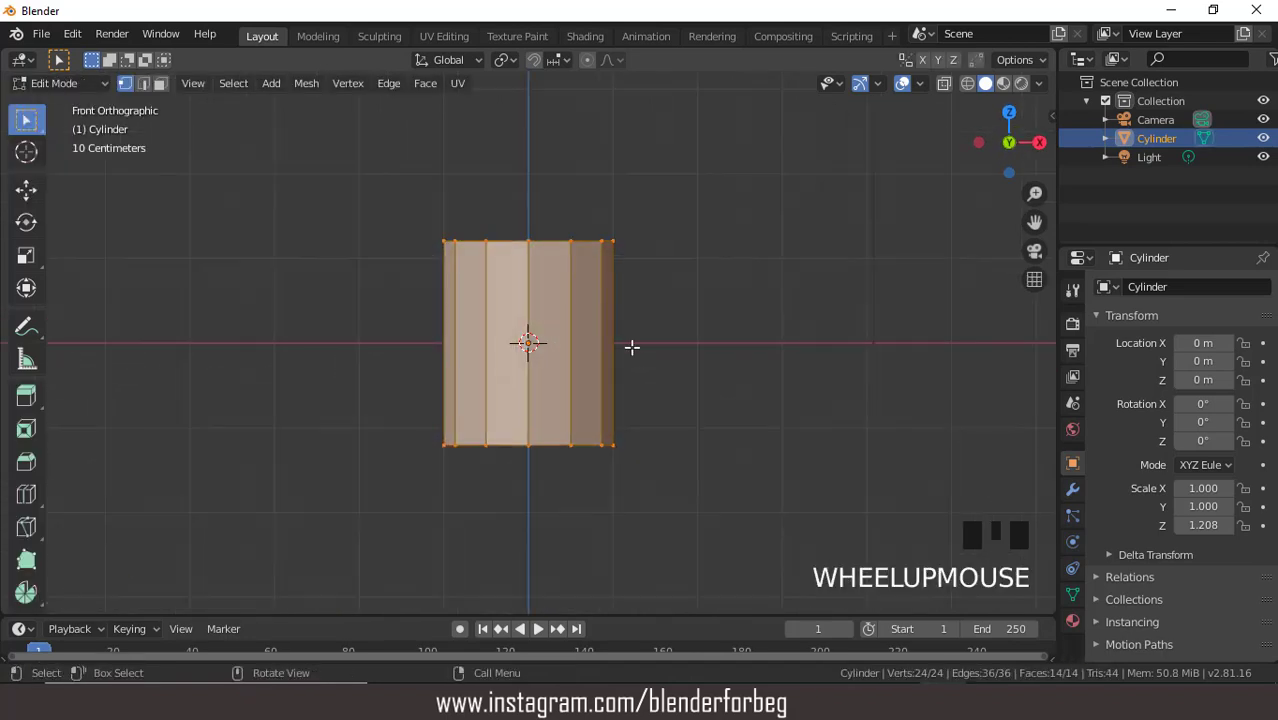
key("ctrl+r")
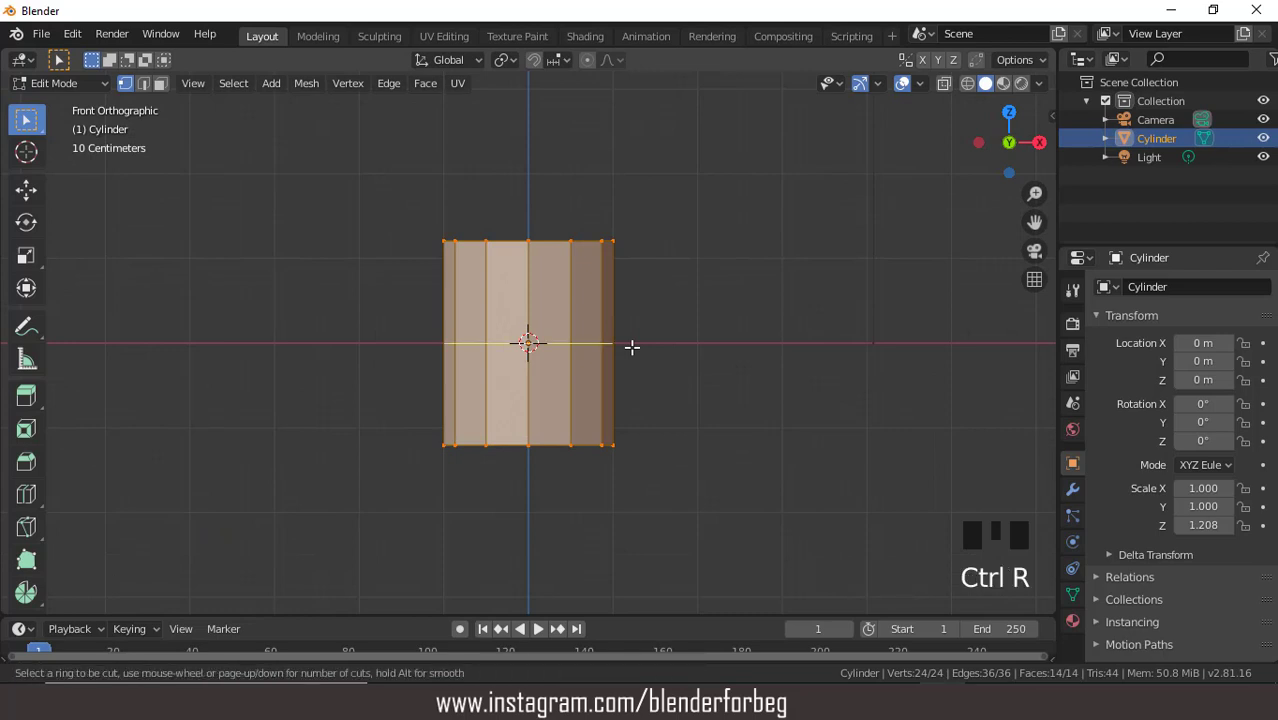
left_click(632, 347)
right_click(632, 347)
Step: Set the loop cut to 5 cuts with Sphere falloff and a smoothness of about 0.760 to bulge the sides
left_click(306, 448)
left_click(306, 448)
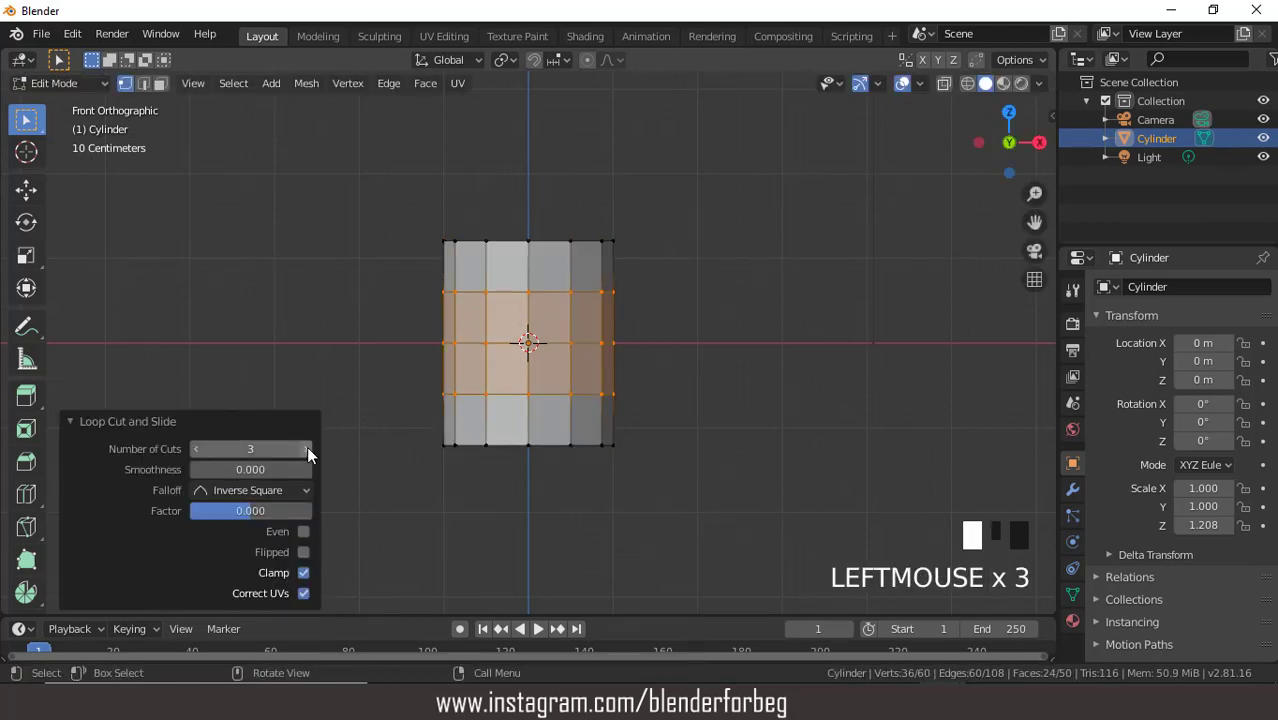
left_click(306, 448)
left_click(306, 448)
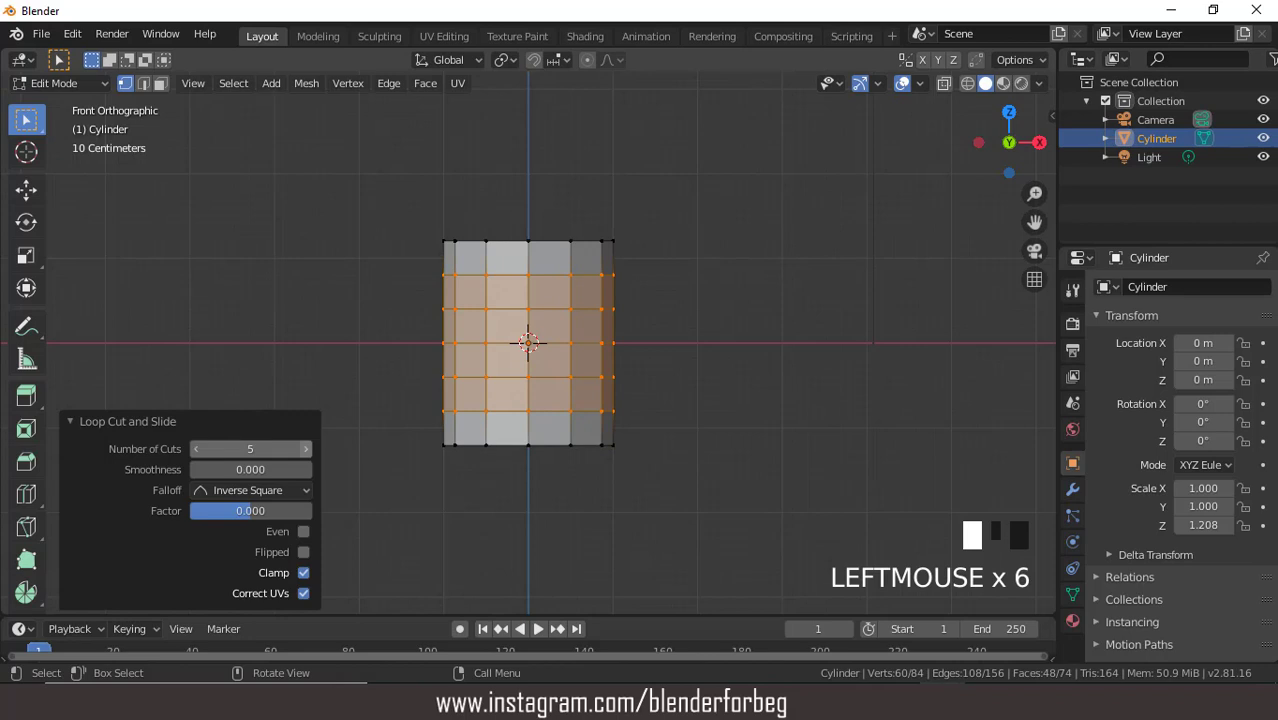
left_click_drag(298, 487, 248, 531)
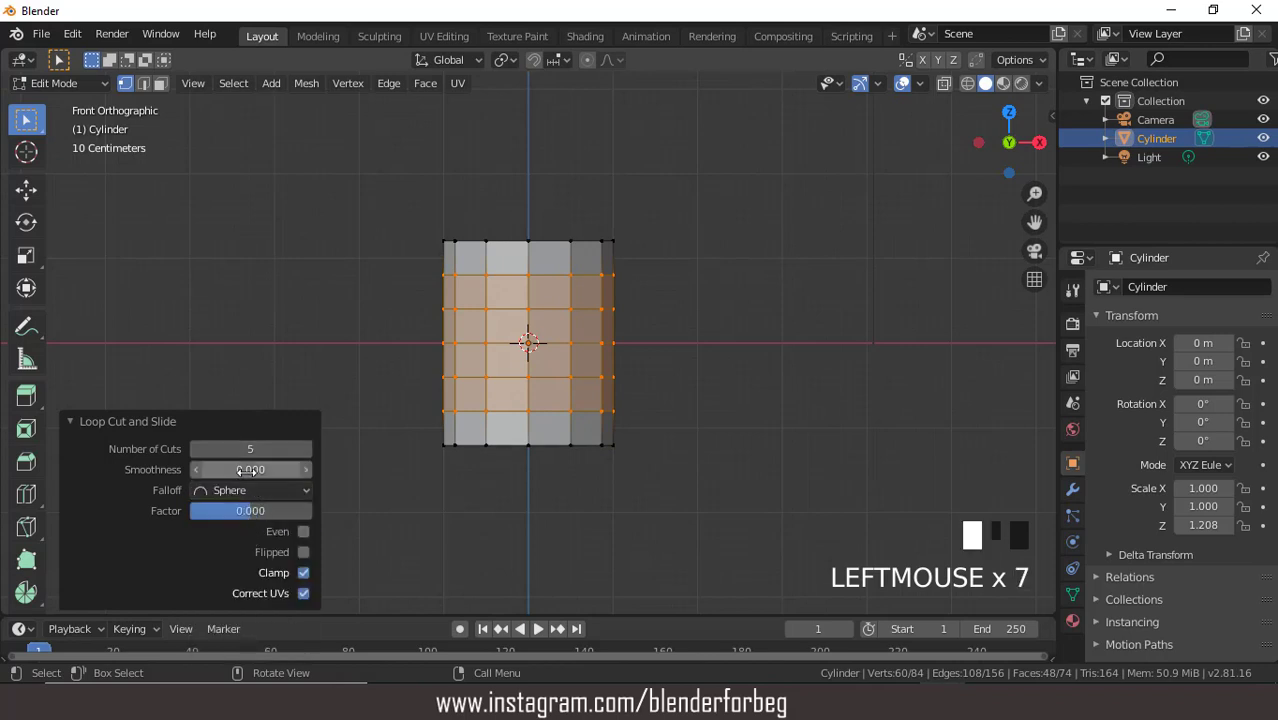
left_click_drag(249, 471, 342, 471)
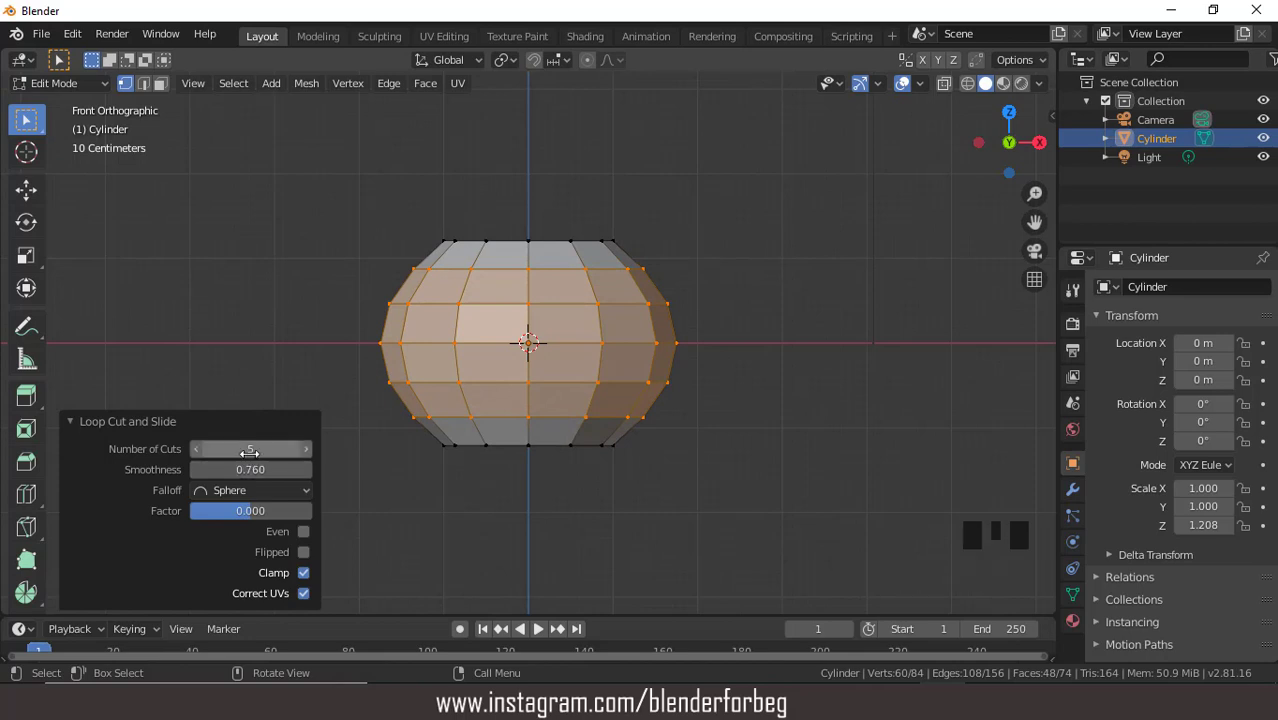
Step: Select the top face in face selection mode and scale it down to about 0.656
left_click(160, 84)
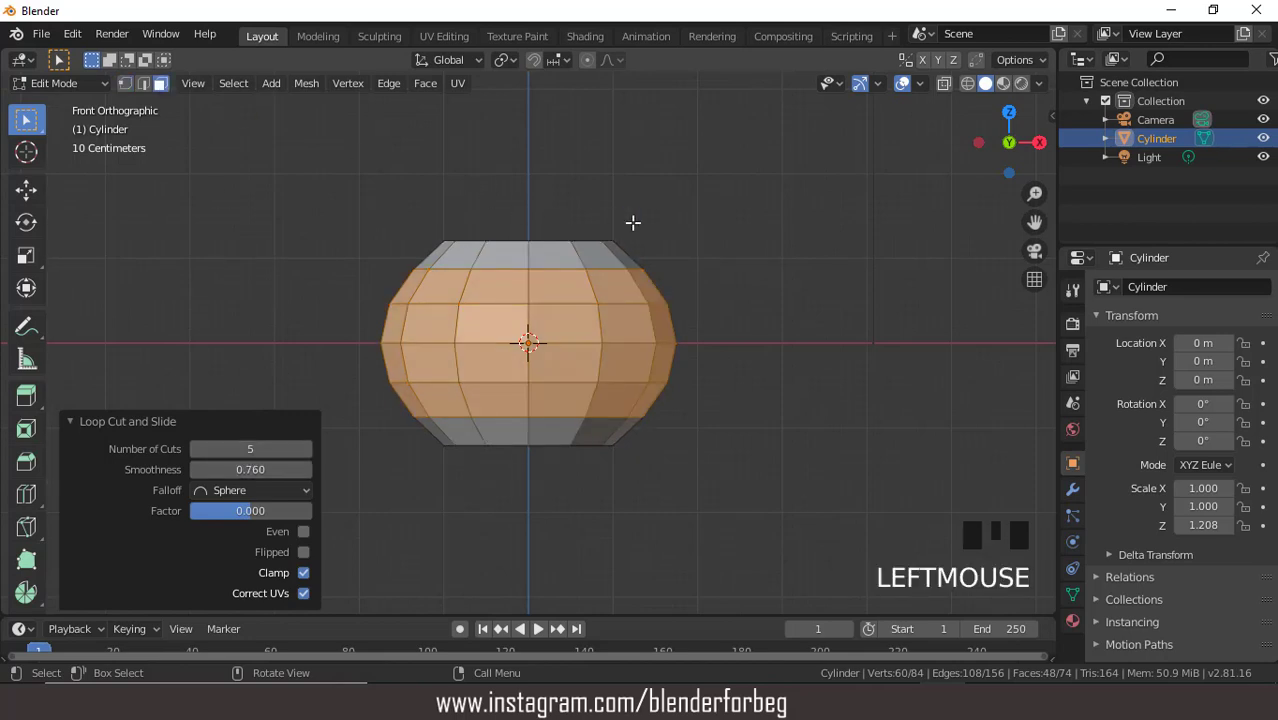
mouse_move(632, 222)
middle_mouse_down()
mouse_move(585, 233)
mouse_move(622, 240)
middle_mouse_up()
left_click(583, 233)
key("KP_1")
key("s")
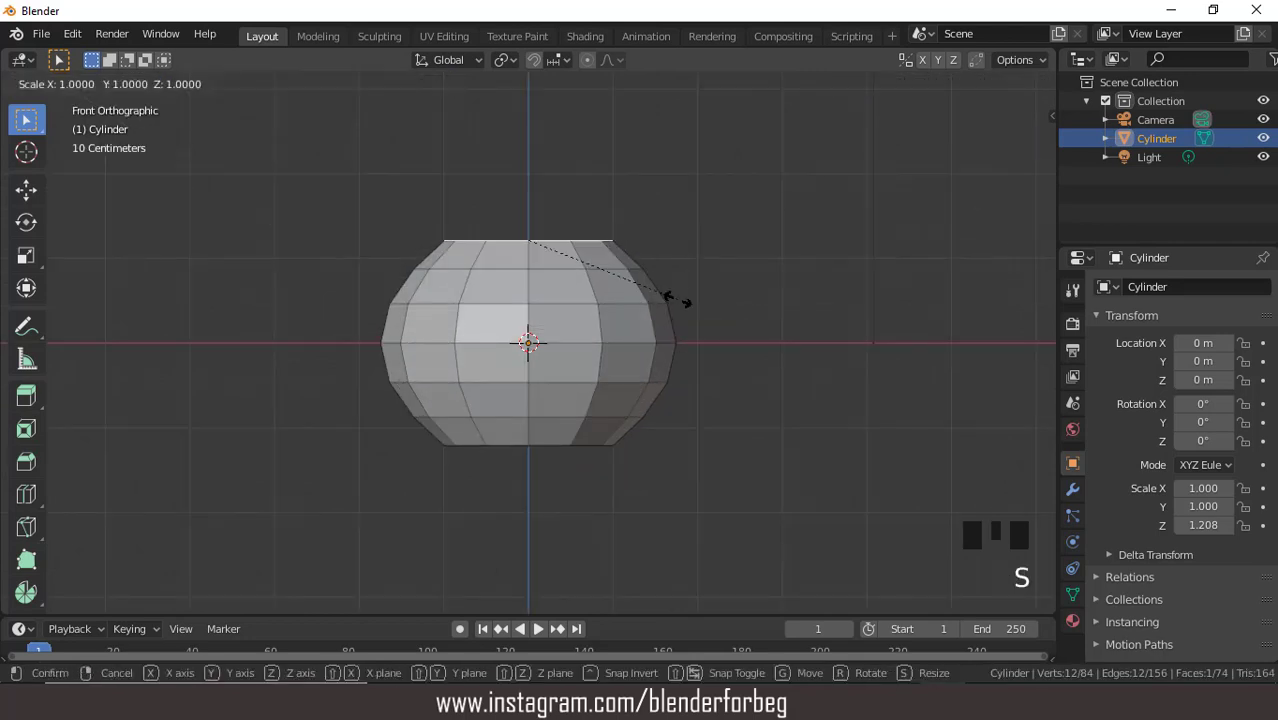
left_click(623, 287)
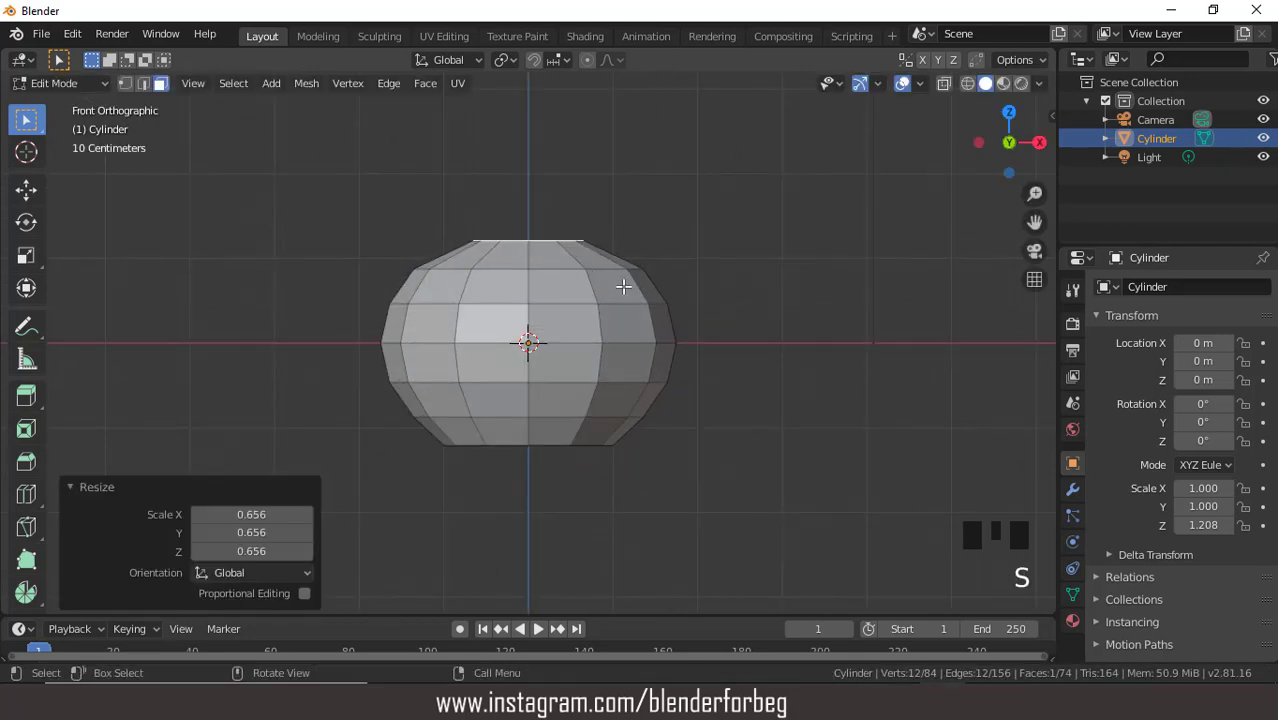
Step: Extrude the top face upward about 0.0745 m and scale it down to about 0.436
middle_click_drag(623, 287, 622, 312)
key("e")
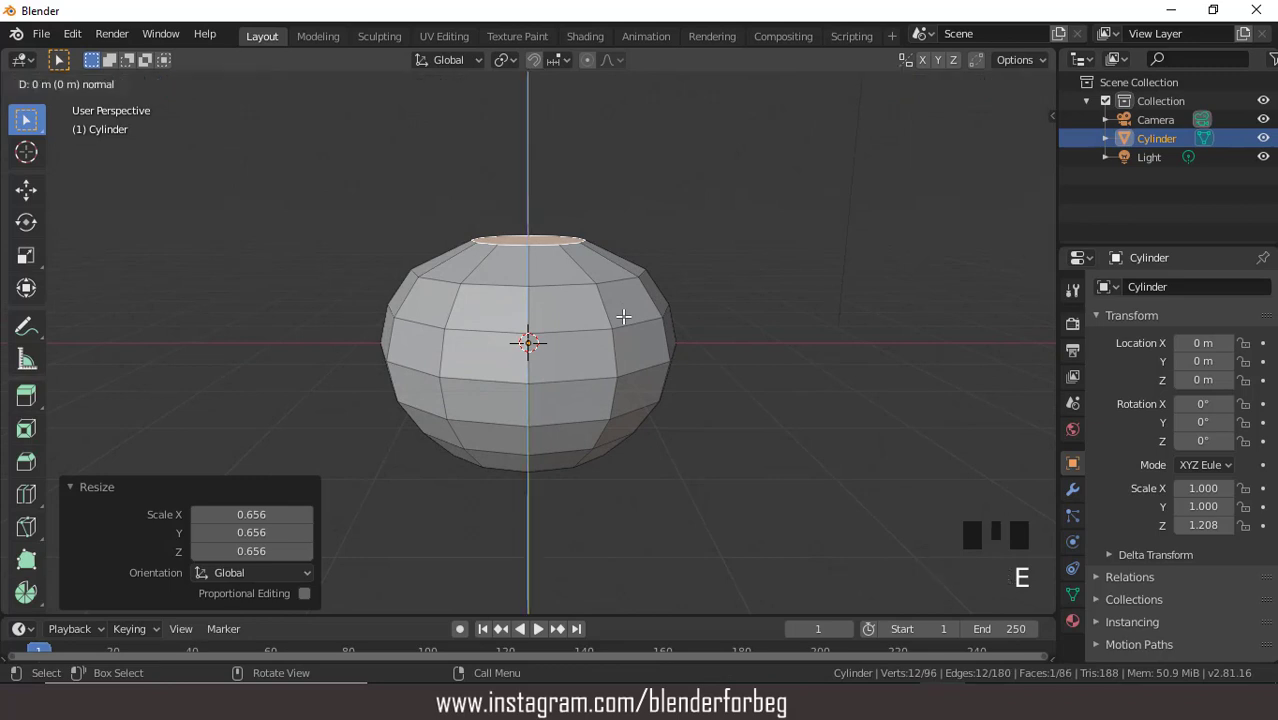
left_click(622, 310)
key("s")
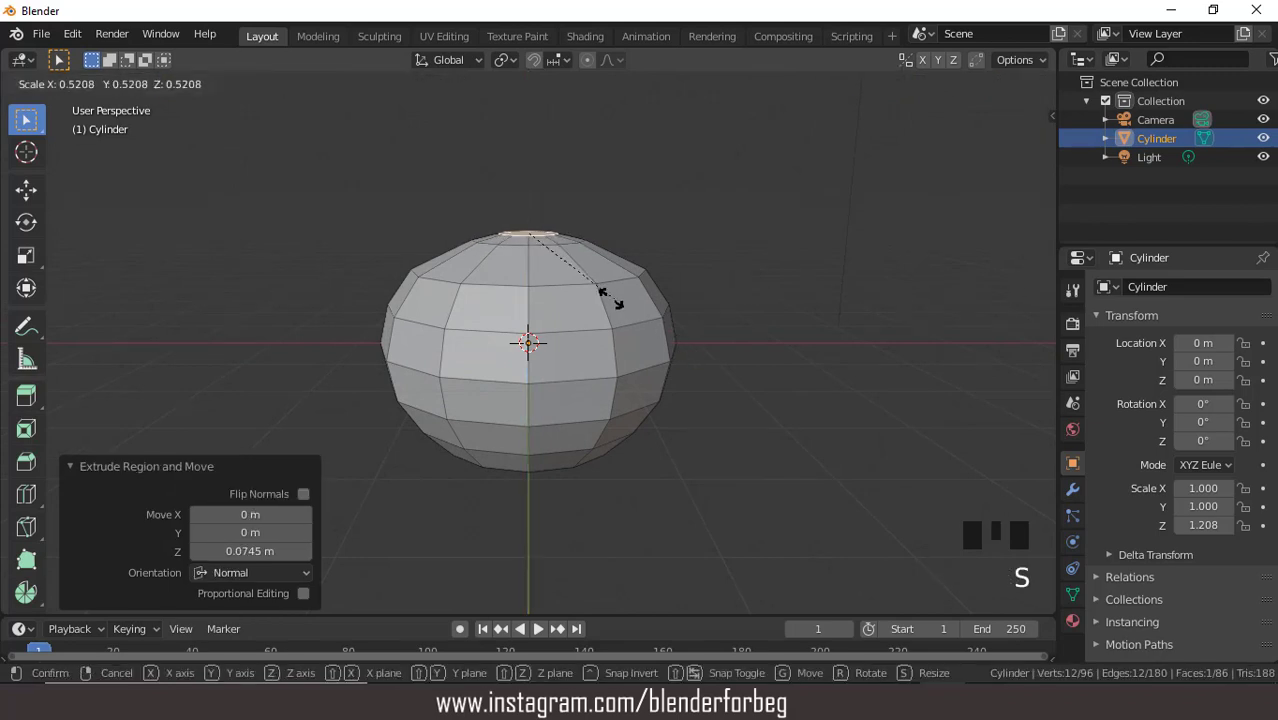
left_click(598, 290)
Step: Merge the vertices of the small top face at their center to close the top in a point
middle_click_drag(598, 290, 655, 350)
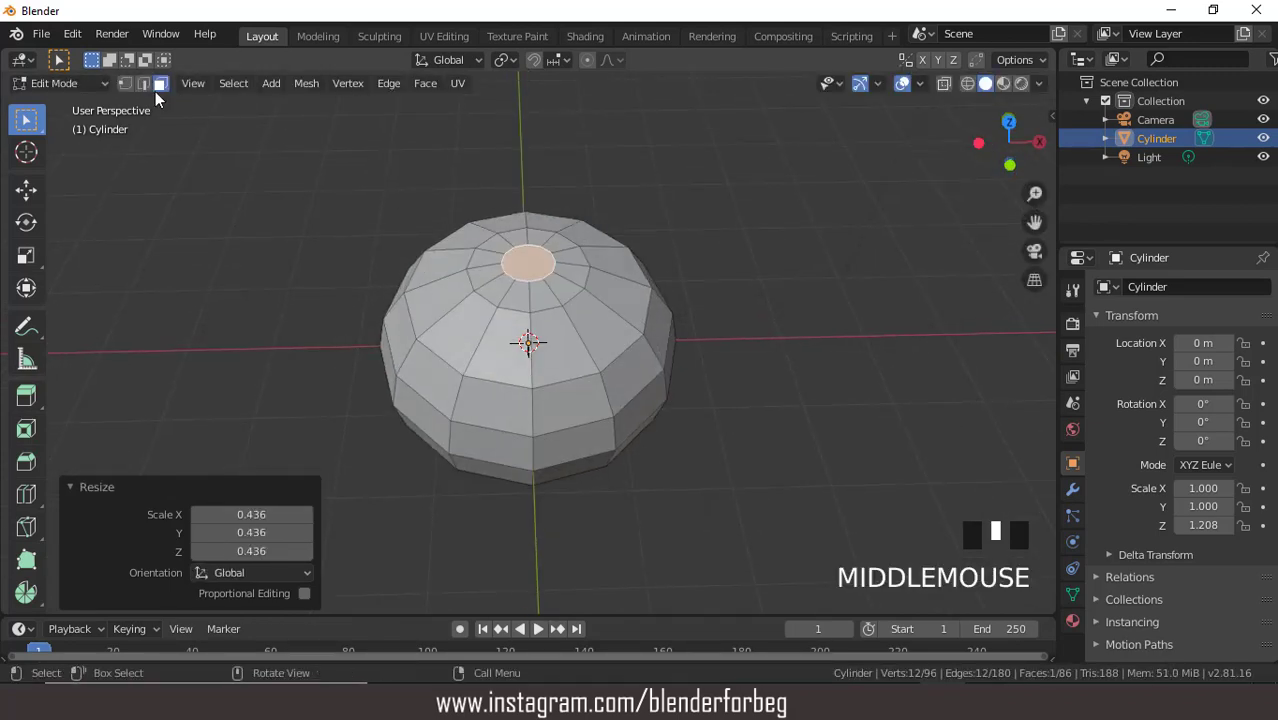
left_click(124, 84)
key("alt+m")
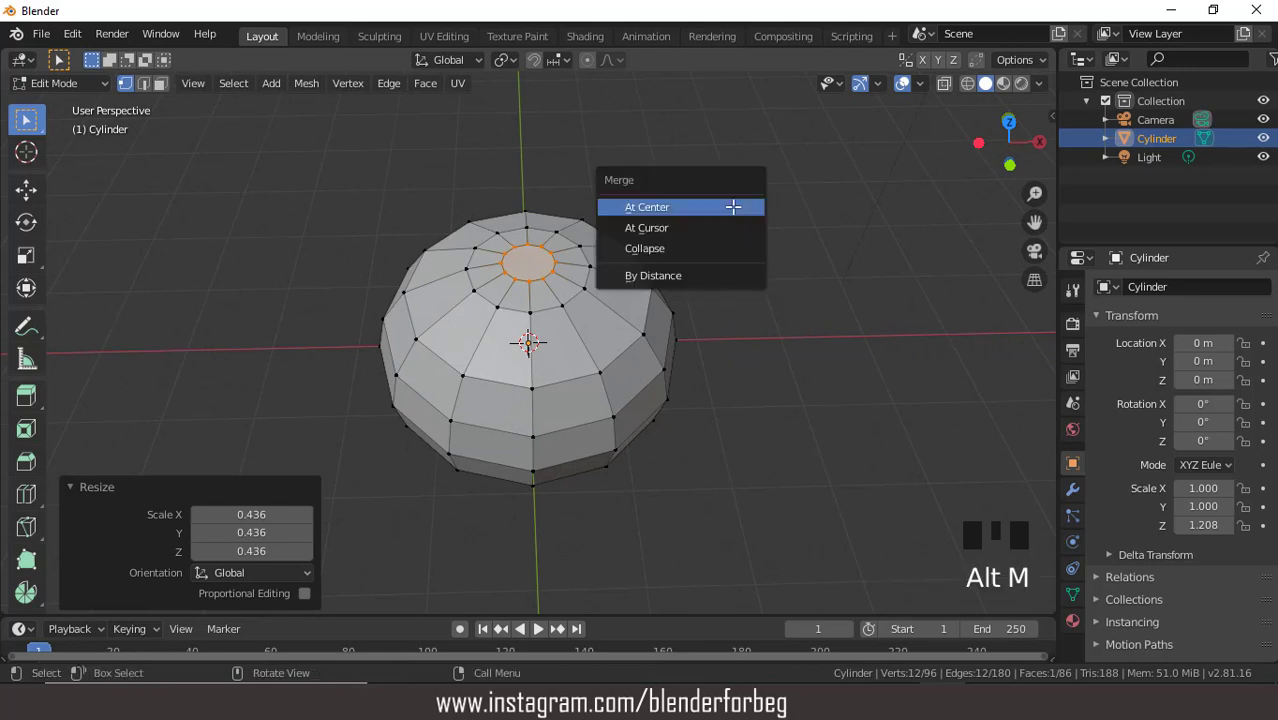
left_click(733, 207)
middle_click_drag(733, 206, 722, 194)
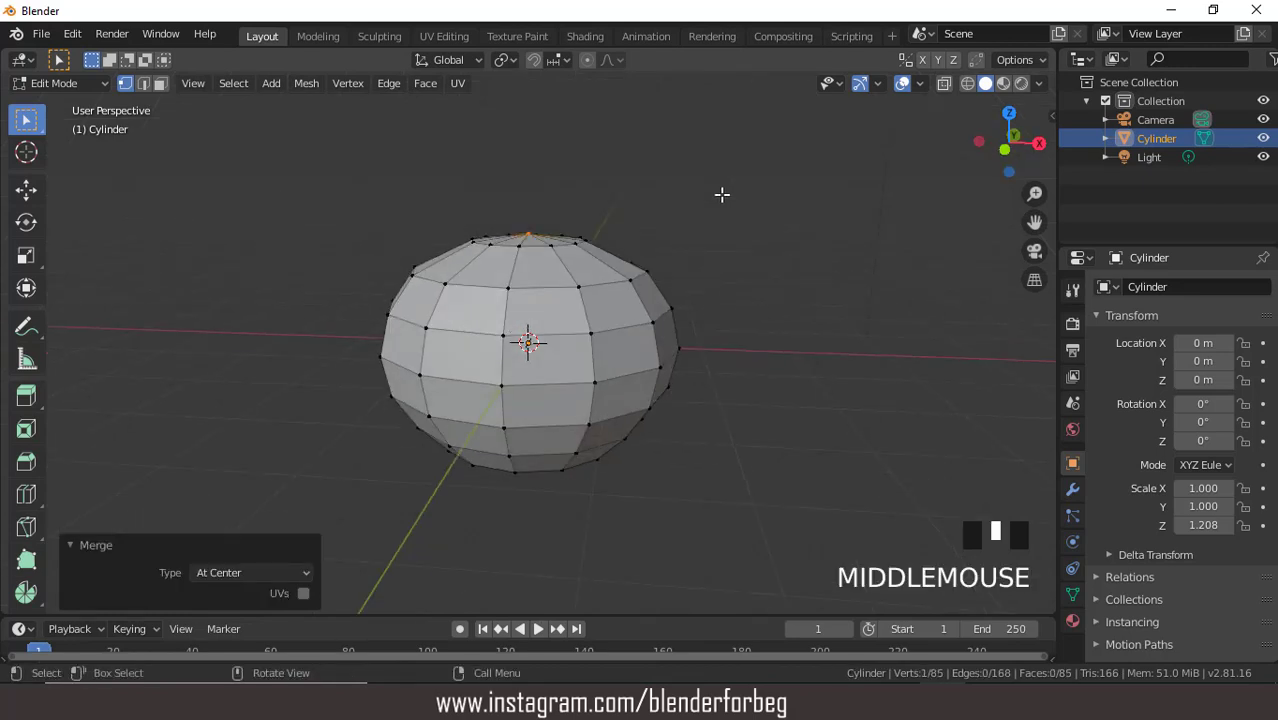
Step: Select the bottom face, extrude it downward about 0.399 m and scale it down to about 0.72
key("KP_1")
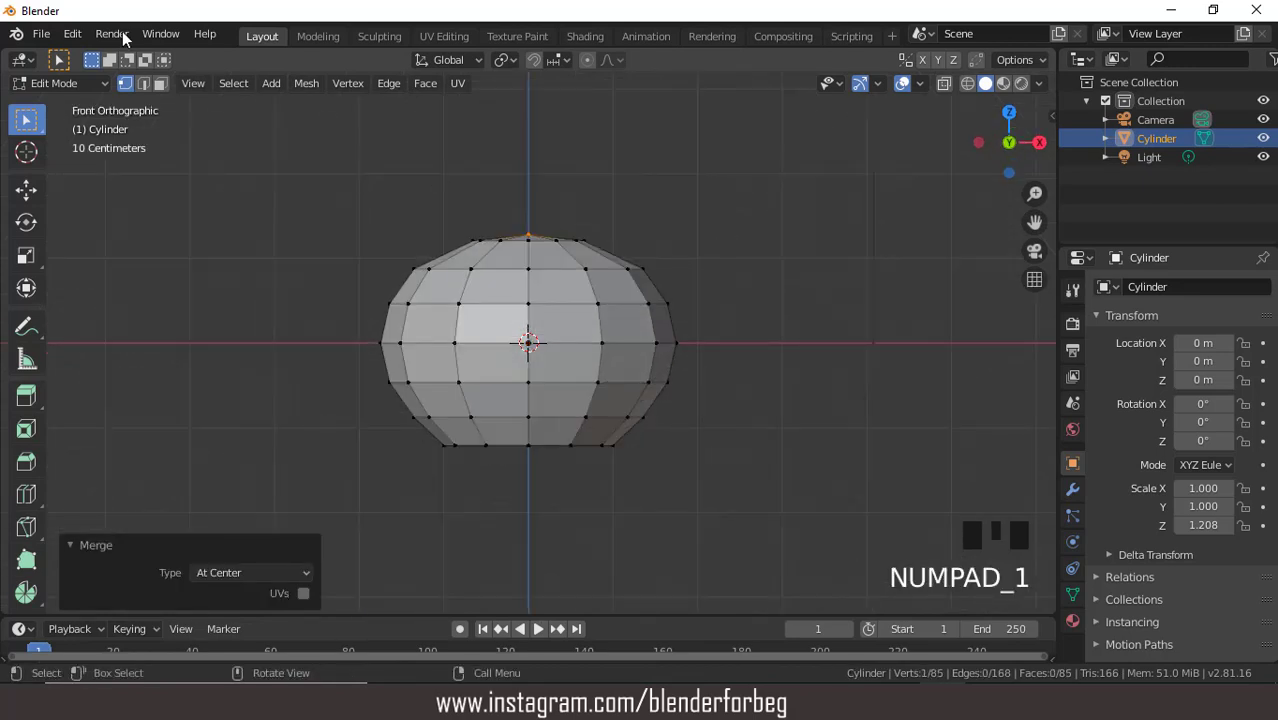
left_click(160, 83)
middle_click_drag(659, 368, 596, 434)
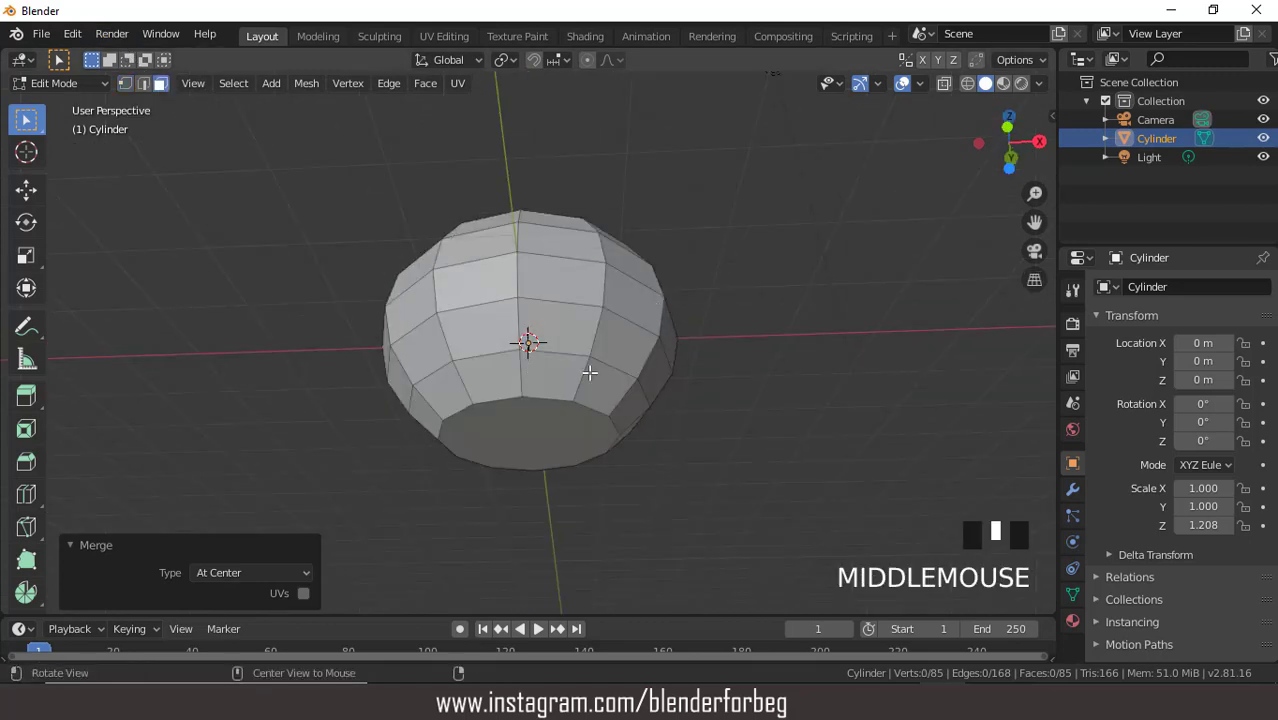
left_click(596, 434)
key("KP_1")
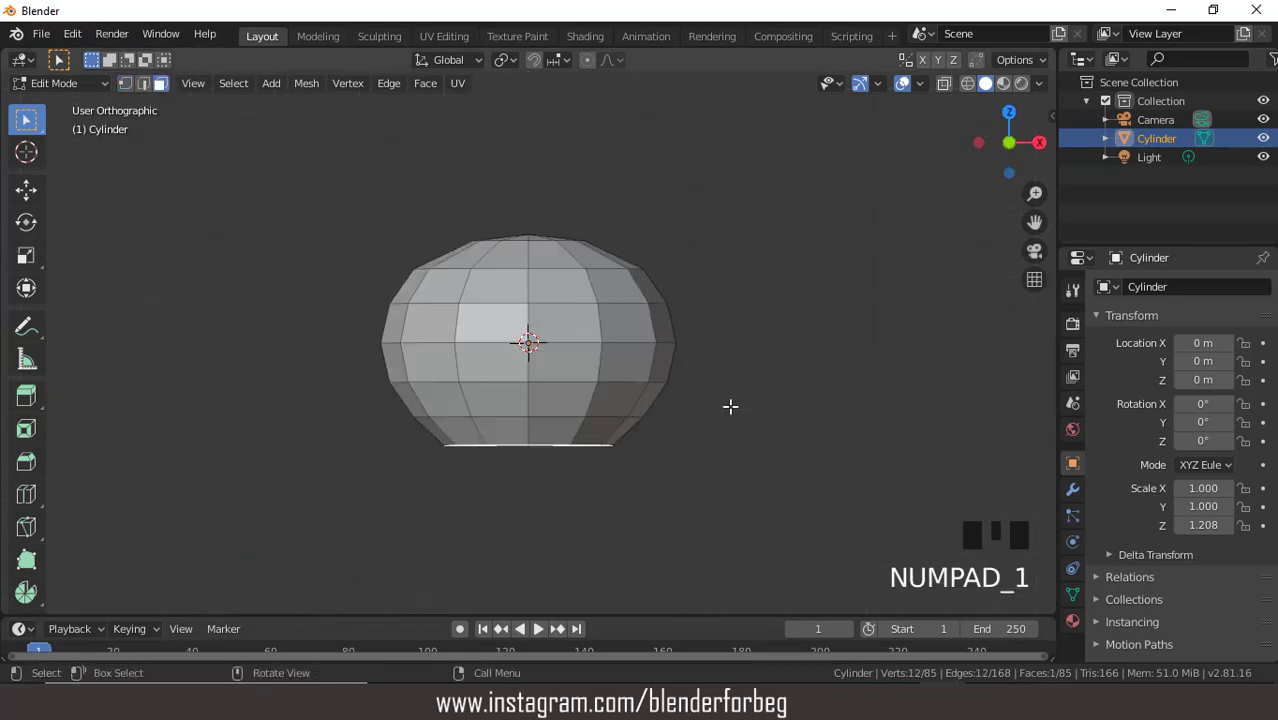
key("e")
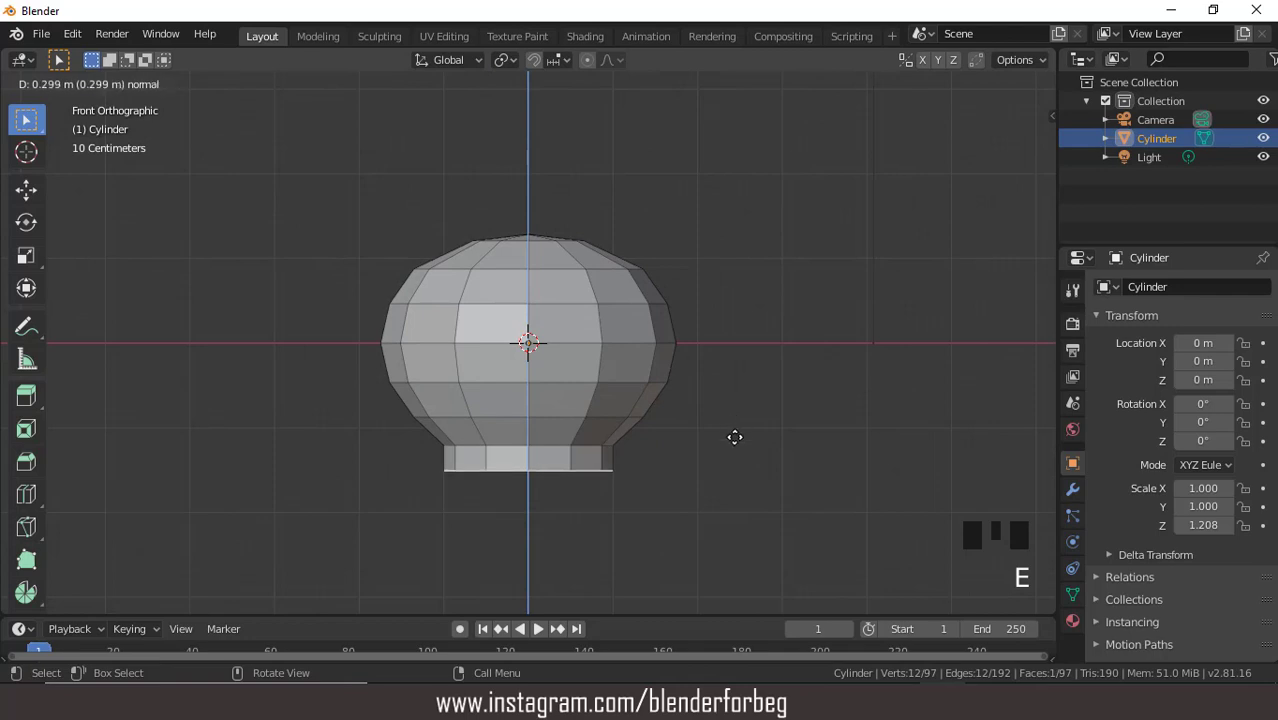
left_click(765, 485)
key("s")
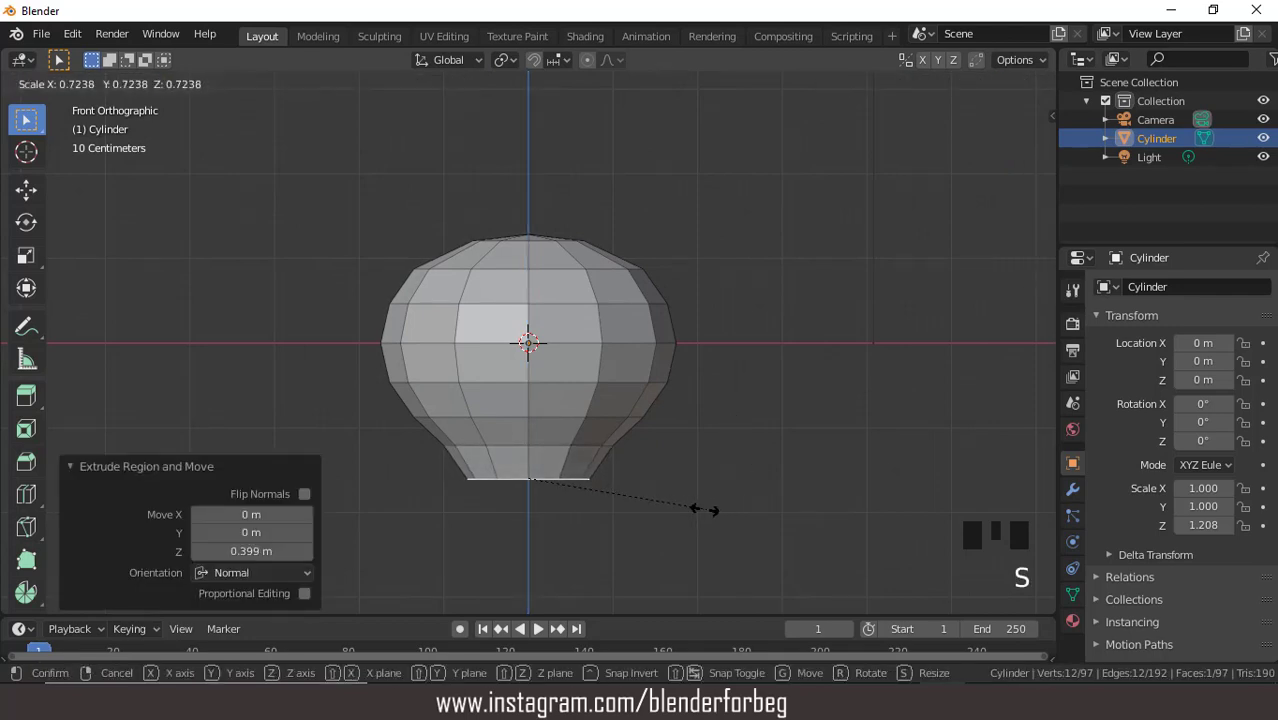
left_click(724, 509)
Step: Extrude the bottom face down another 0.598 m or so and scale it to about 0.583
key("e")
left_click(750, 557)
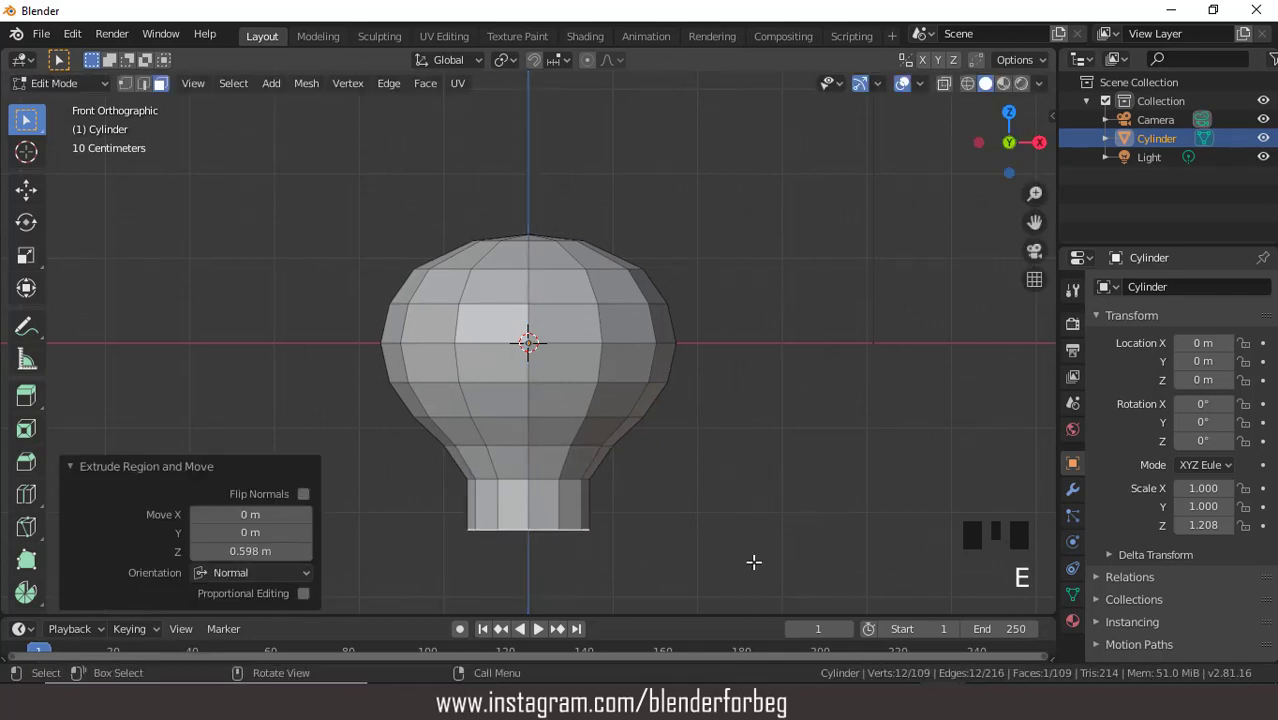
key("s")
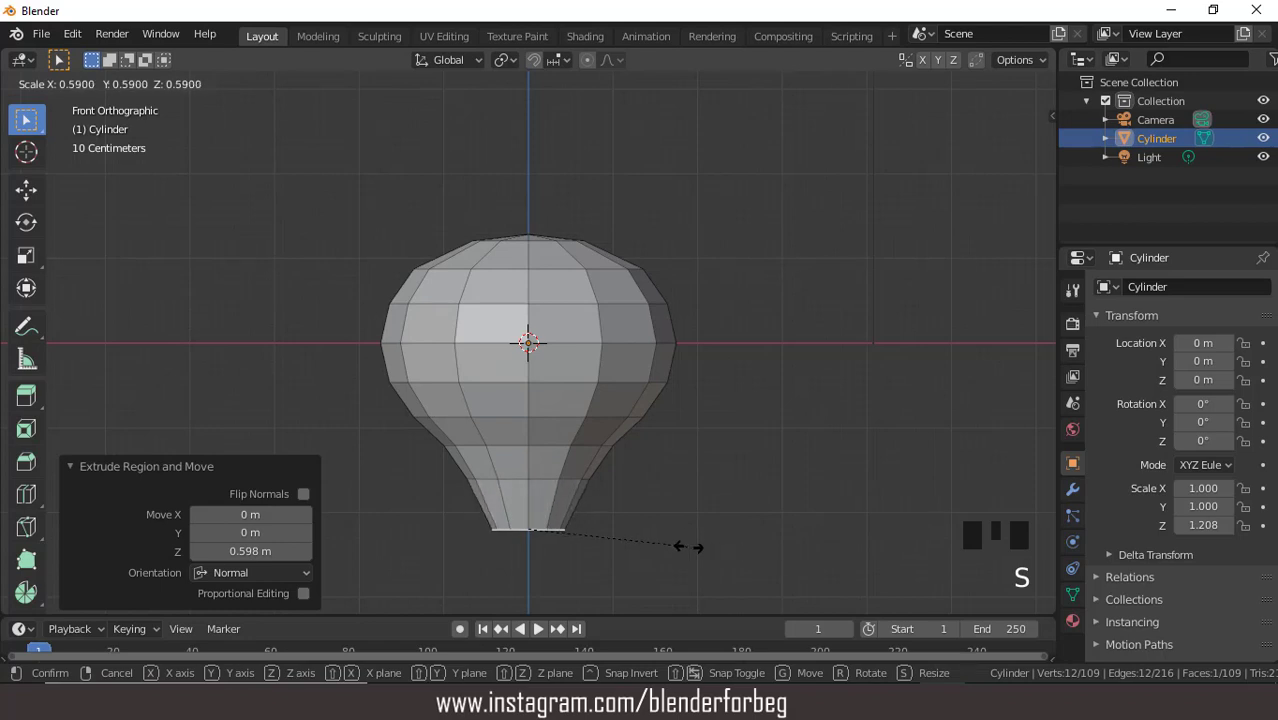
left_click(688, 547)
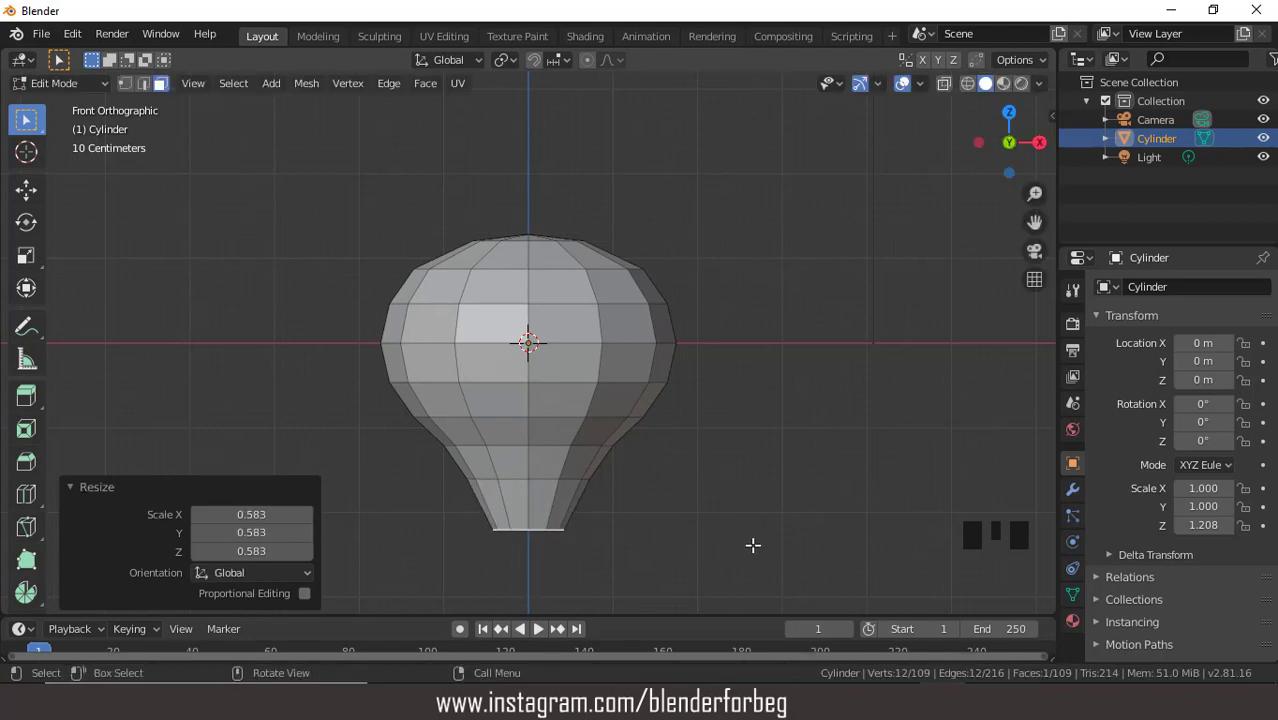
Step: Extrude the bottom face about 0.365 m further down and narrow it to a scale of about 0.667
key("e")
left_click(778, 578)
key("s")
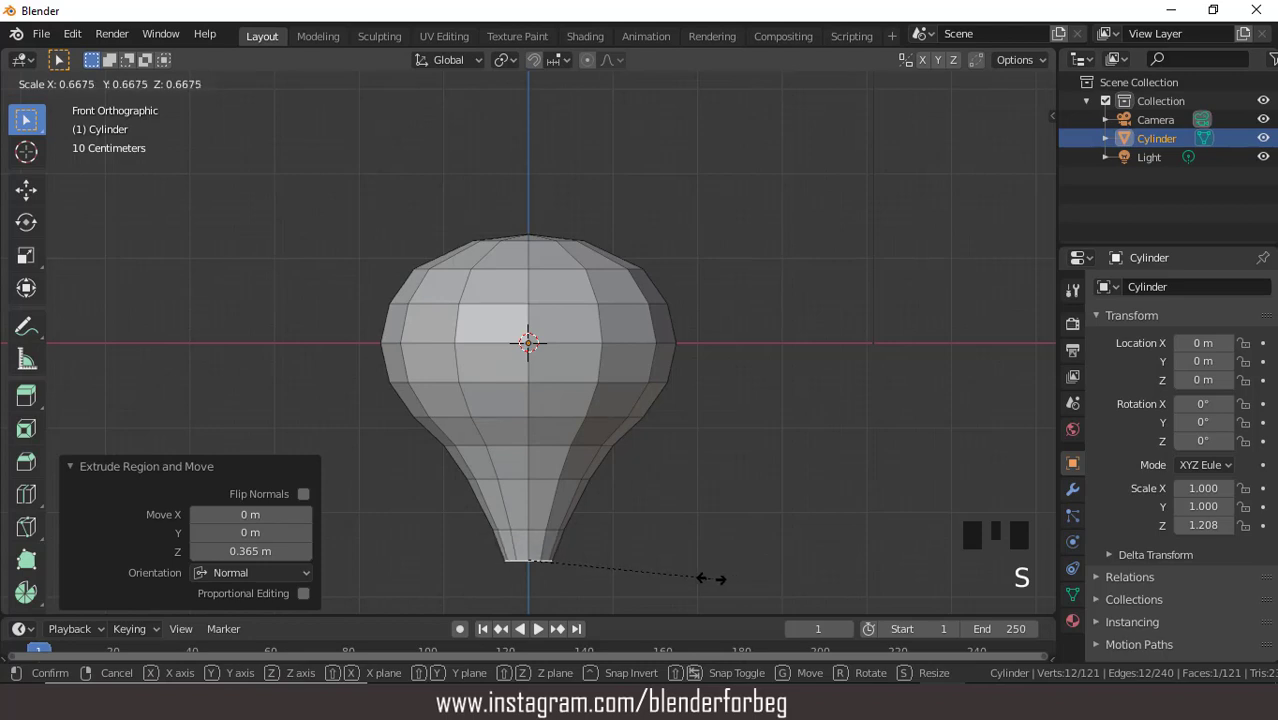
left_click(711, 578)
Step: Switch to Object Mode and examine the overall balloon shape
left_click(69, 82)
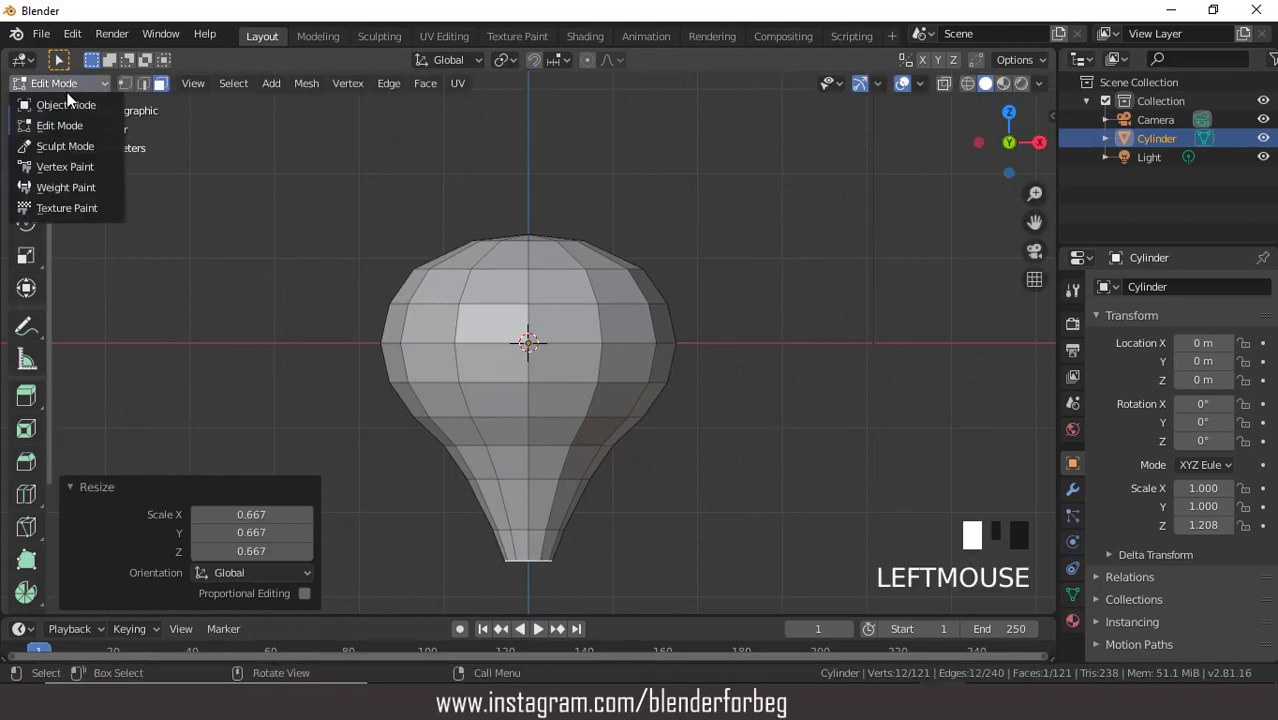
left_click(68, 102)
mouse_move(656, 300)
middle_mouse_down()
mouse_move(542, 374)
mouse_move(659, 277)
middle_mouse_up()
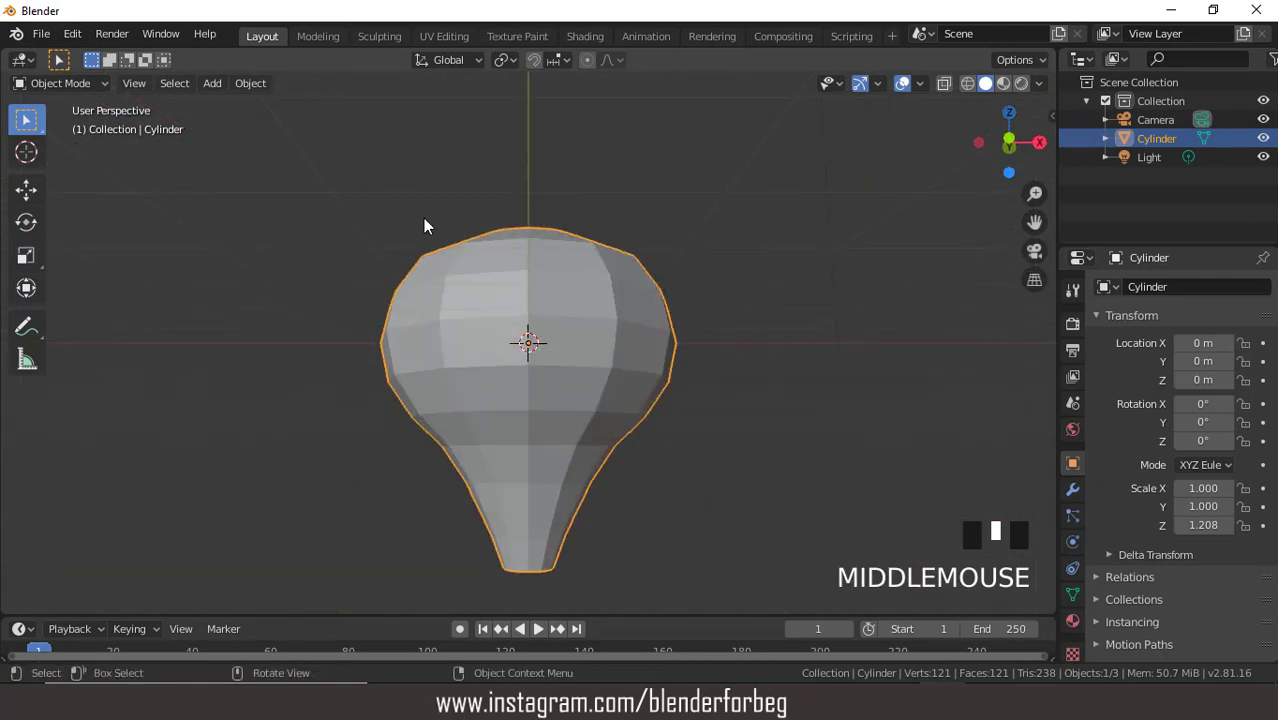
key("KP_1")
Step: Return to Edit Mode and delete the bottom face so the balloon's neck is open
left_click(68, 83)
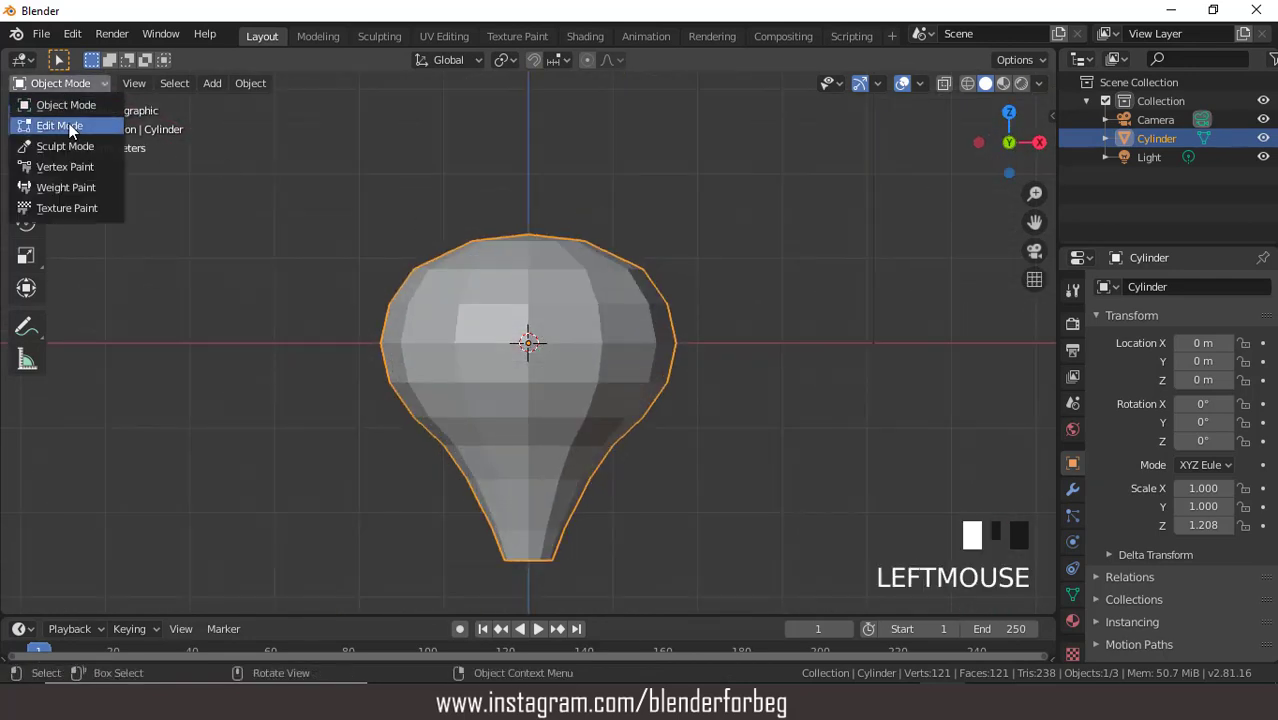
left_click(80, 122)
middle_click_drag(515, 365, 558, 497)
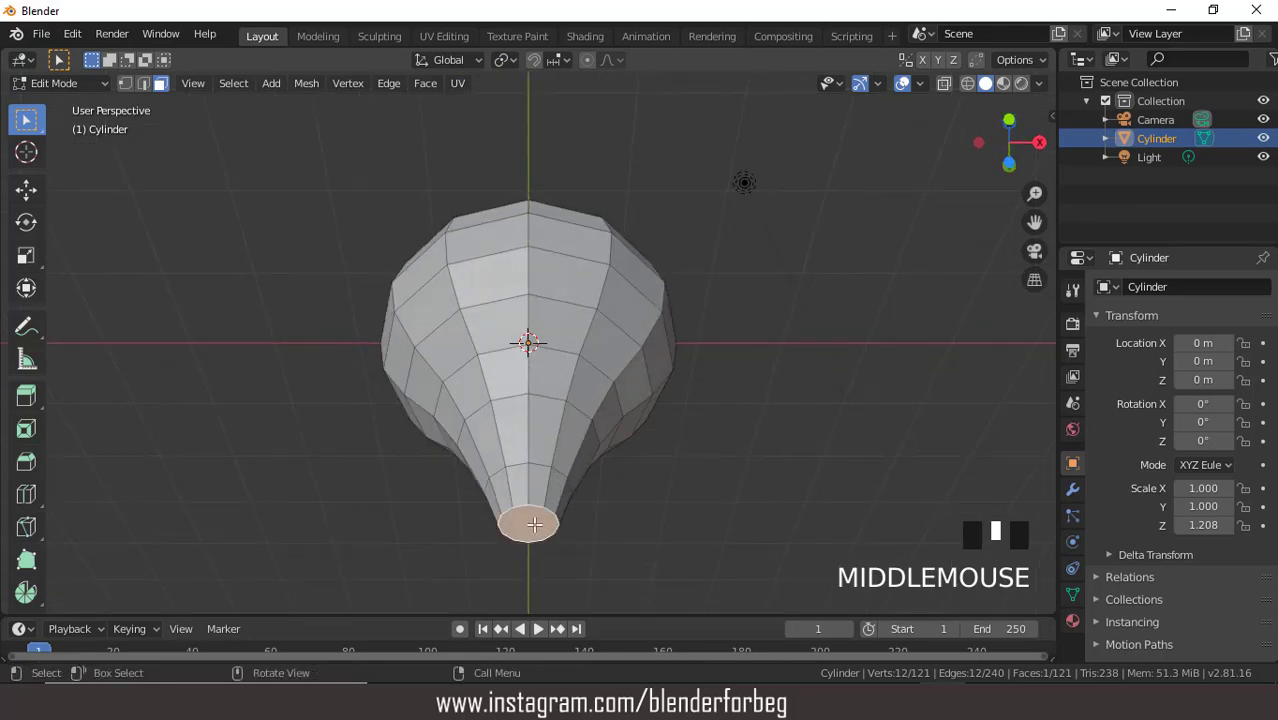
left_click(535, 524)
key("Delete")
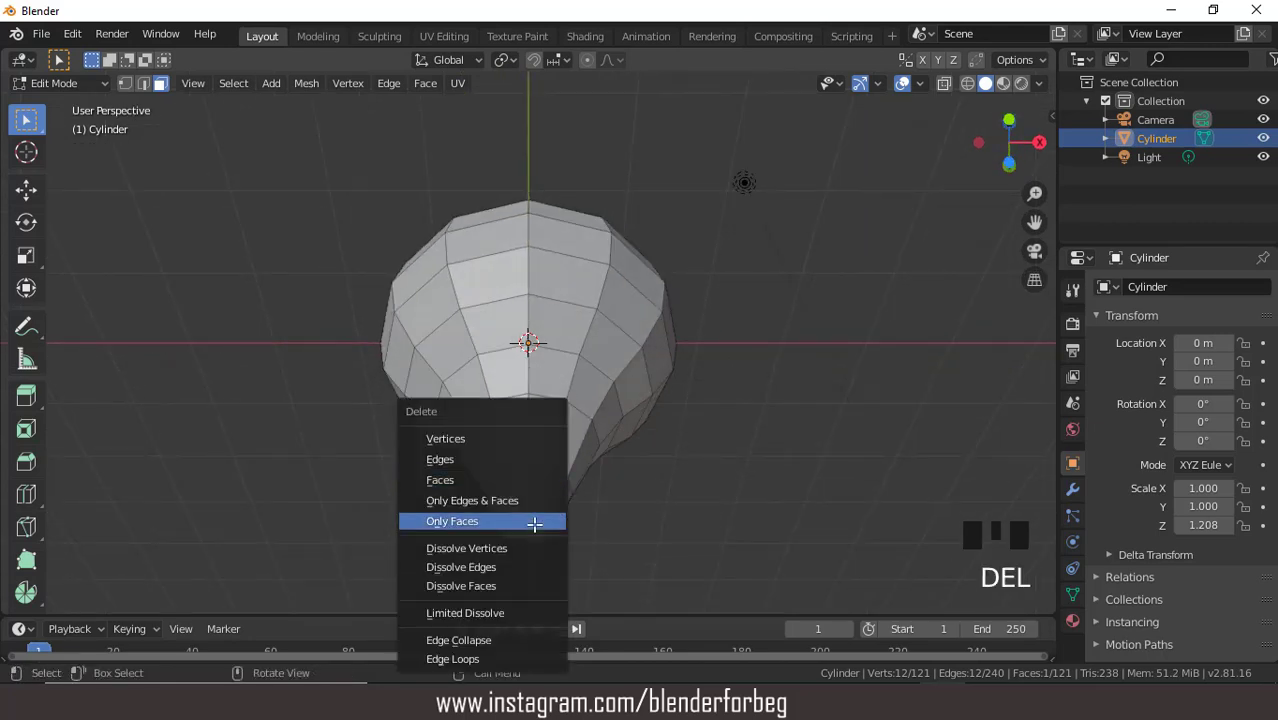
left_click(486, 481)
middle_click_drag(676, 414, 682, 470)
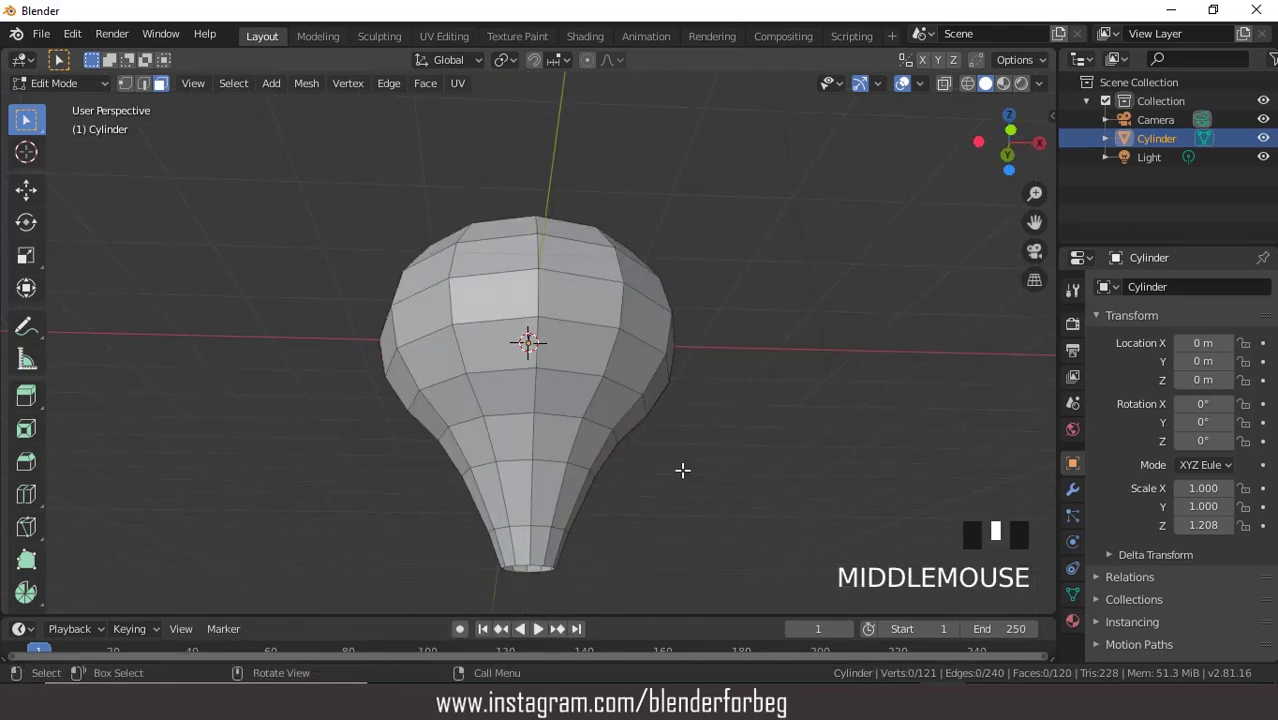
Step: Leave Edit Mode for Object Mode, with the open balloon seen from the front
key("KP_1")
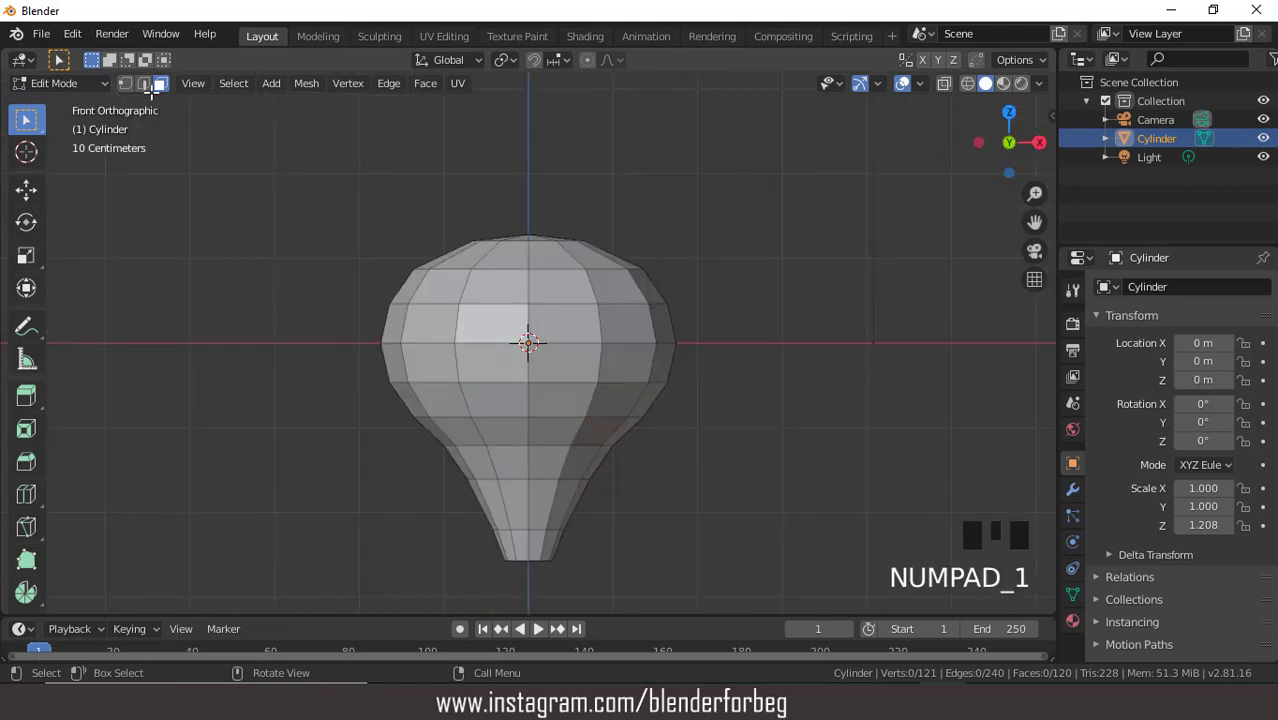
left_click(45, 83)
left_click(64, 105)
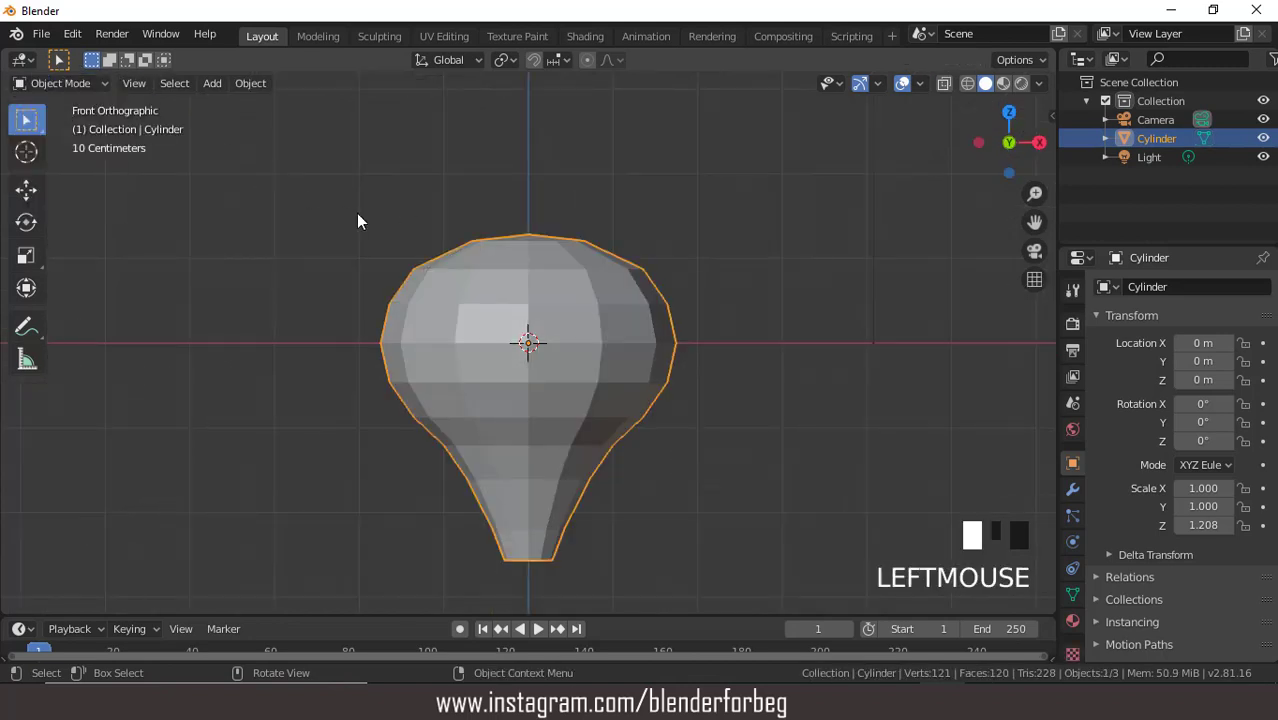
key("ctrl+KP_2")
key("ctrl+KP_2")
key("ctrl+KP_2")
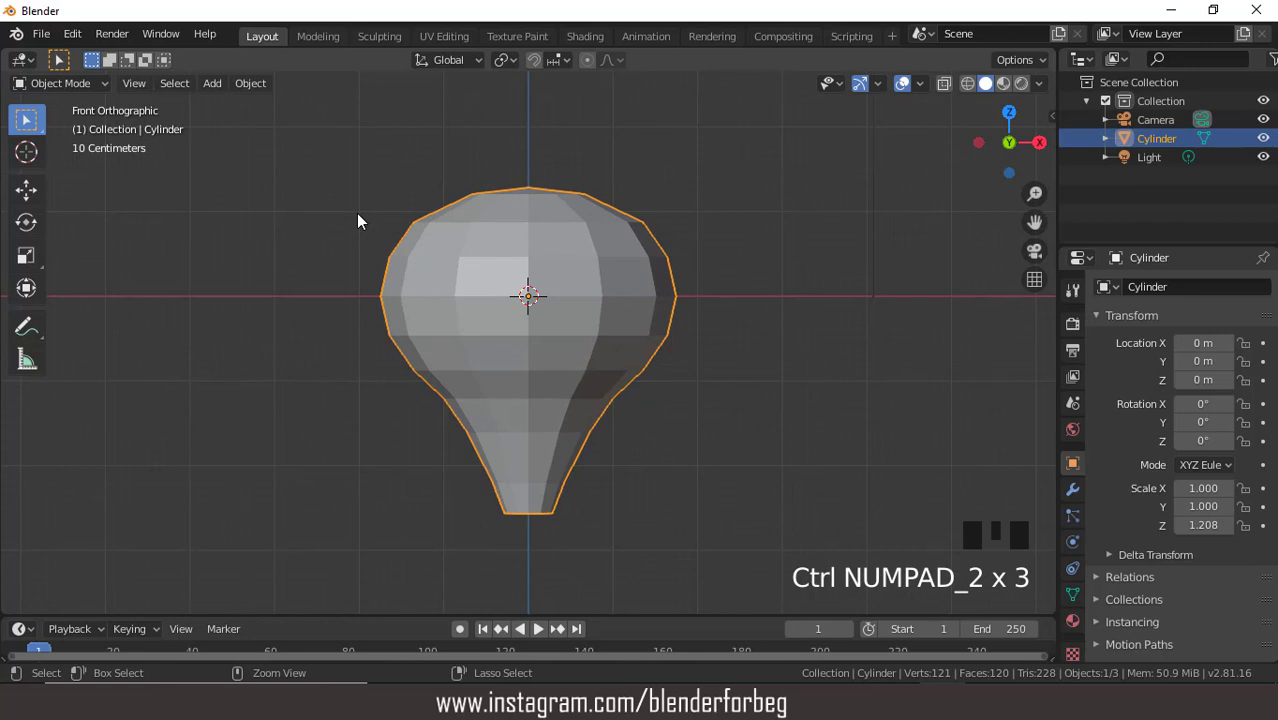
Step: Add a 2 m cube and move it about 2.93 m straight down, beneath the balloon's envelope
key("ctrl+KP_2")
key("ctrl+KP_2")
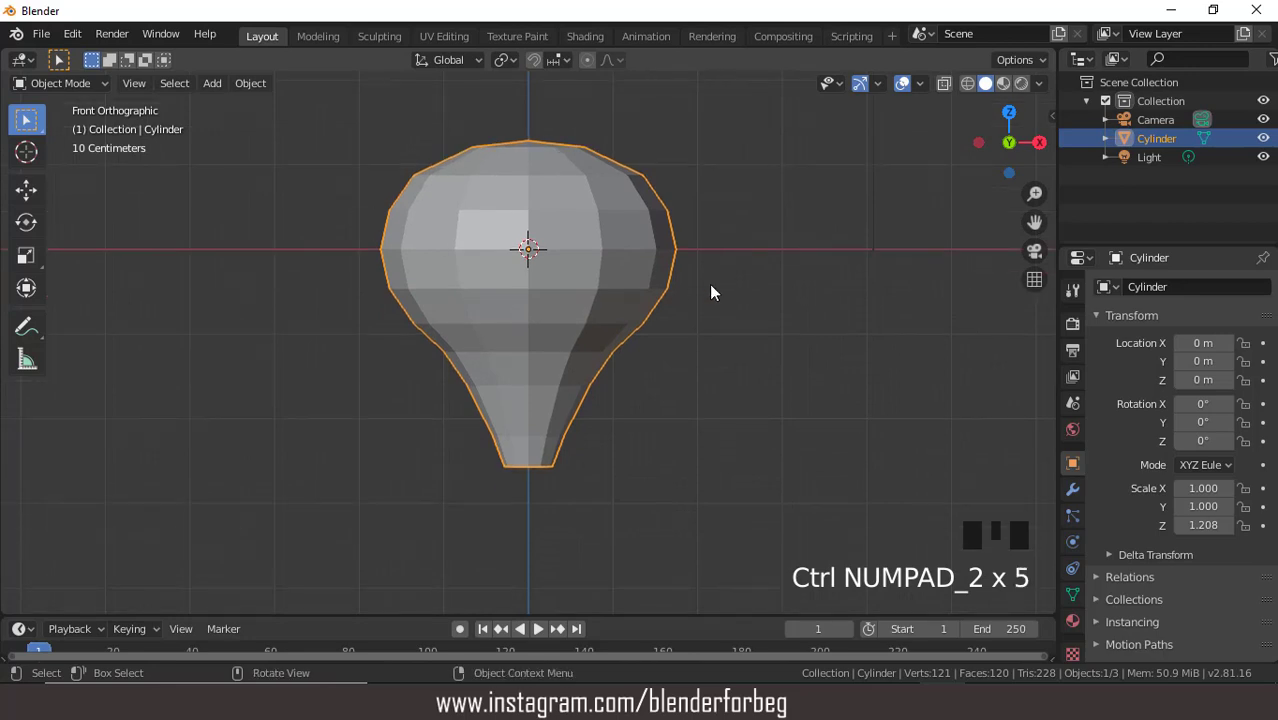
middle_click_drag(711, 291, 733, 316)
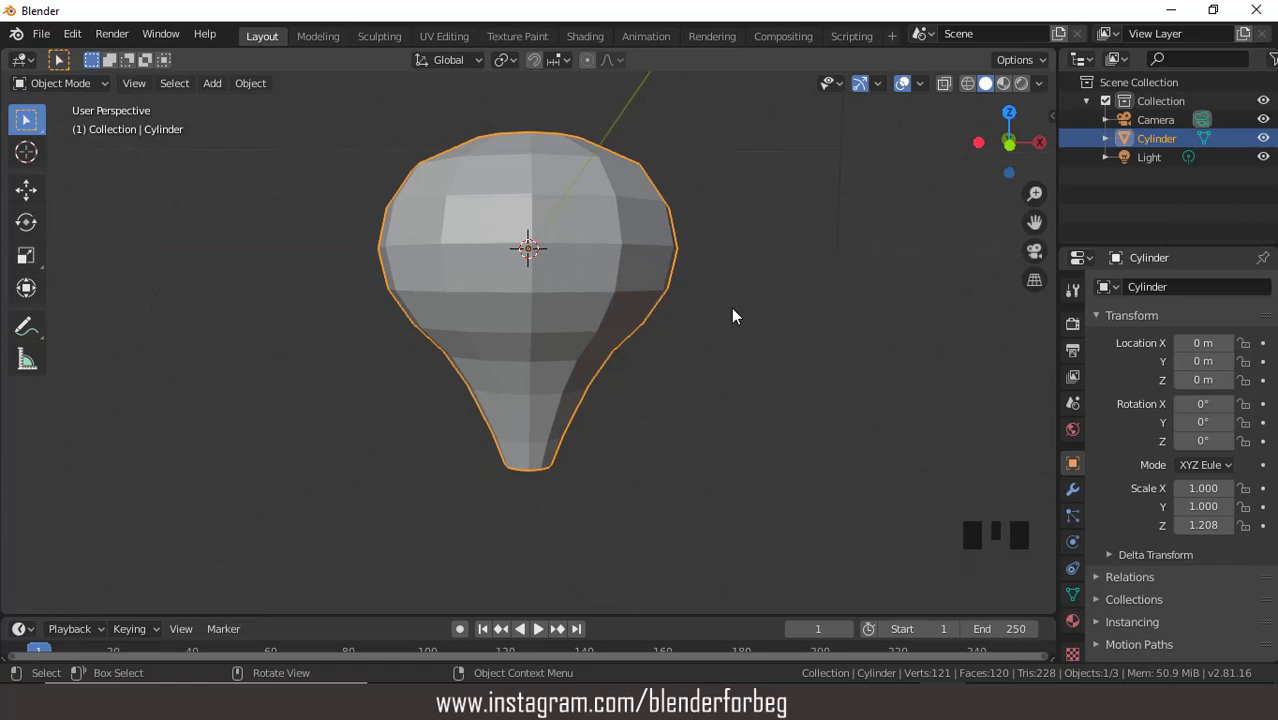
key("KP_1")
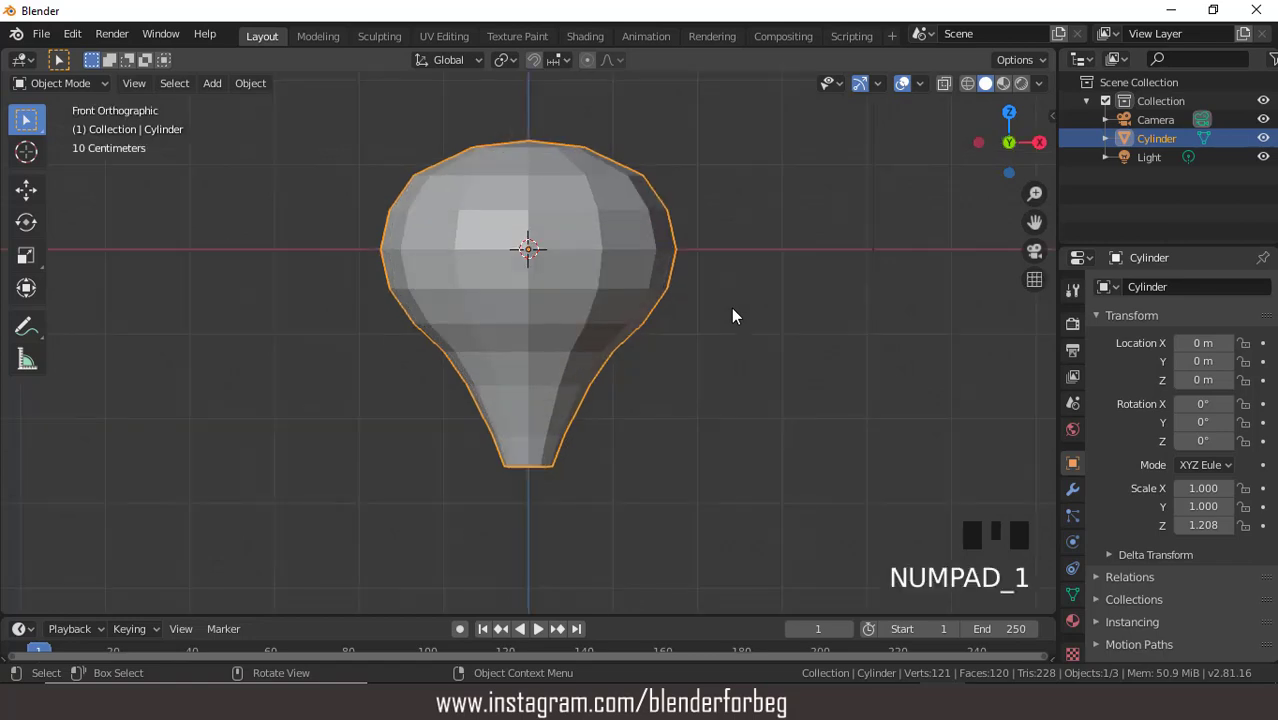
left_click(213, 83)
mouse_move(240, 105)
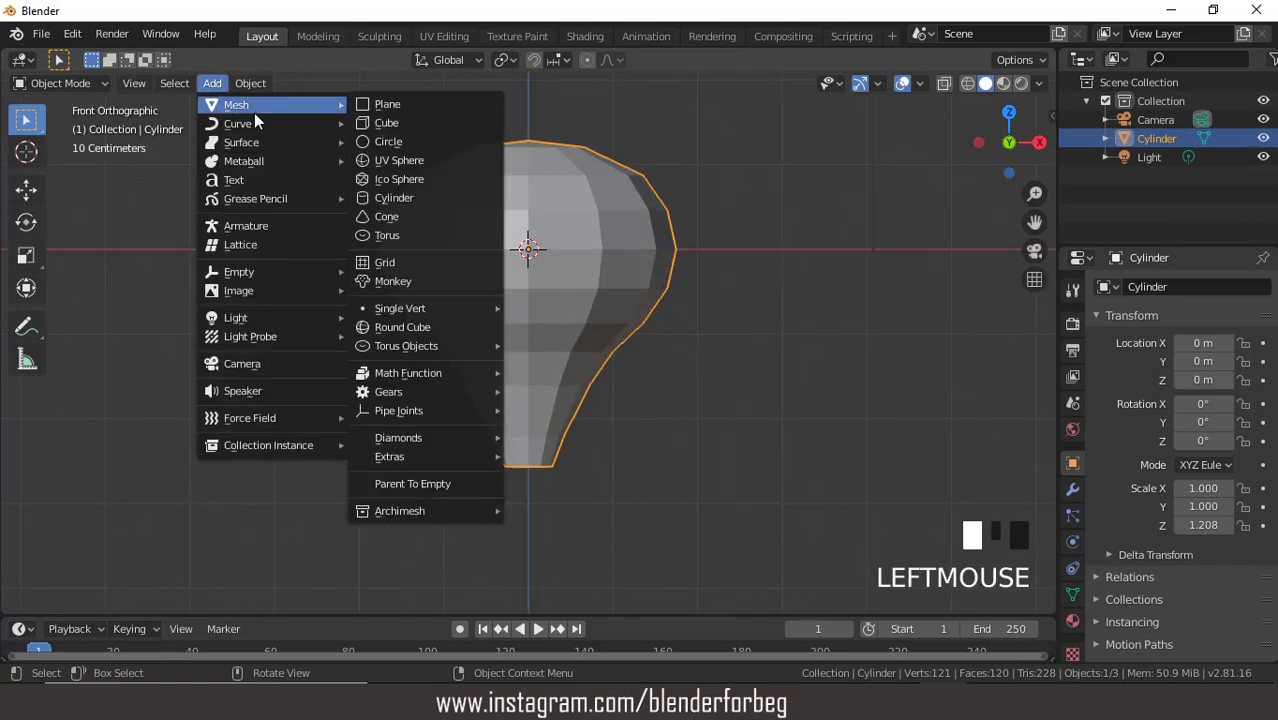
left_click(373, 126)
key("g")
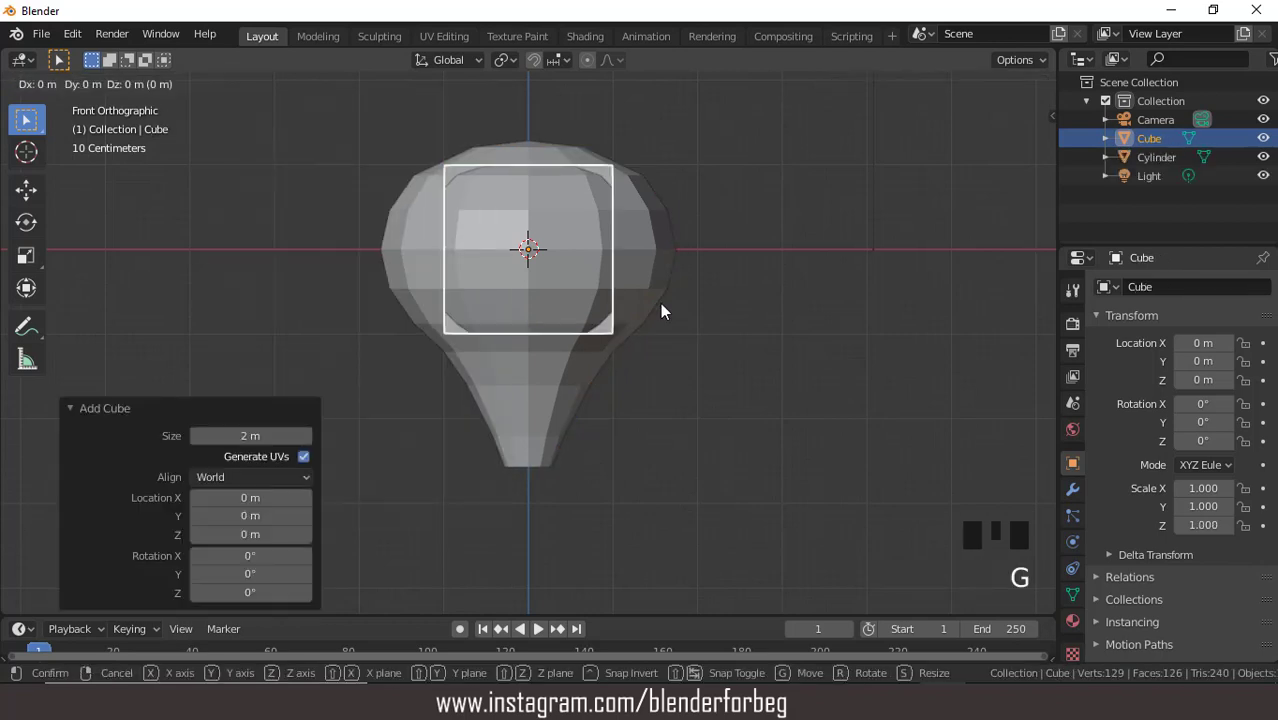
key("z")
left_click(682, 552)
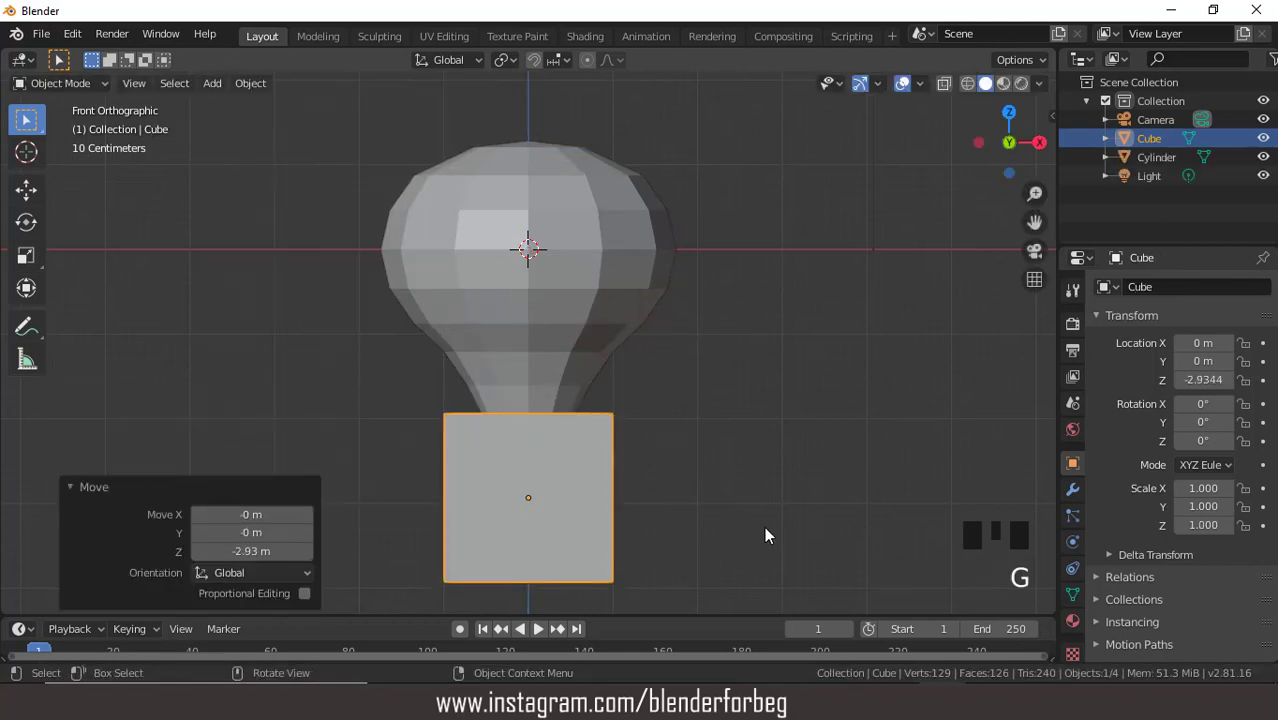
Step: Shrink the cube to a scale of about 0.222 and lower it about 0.41 m further below the neck
key("s")
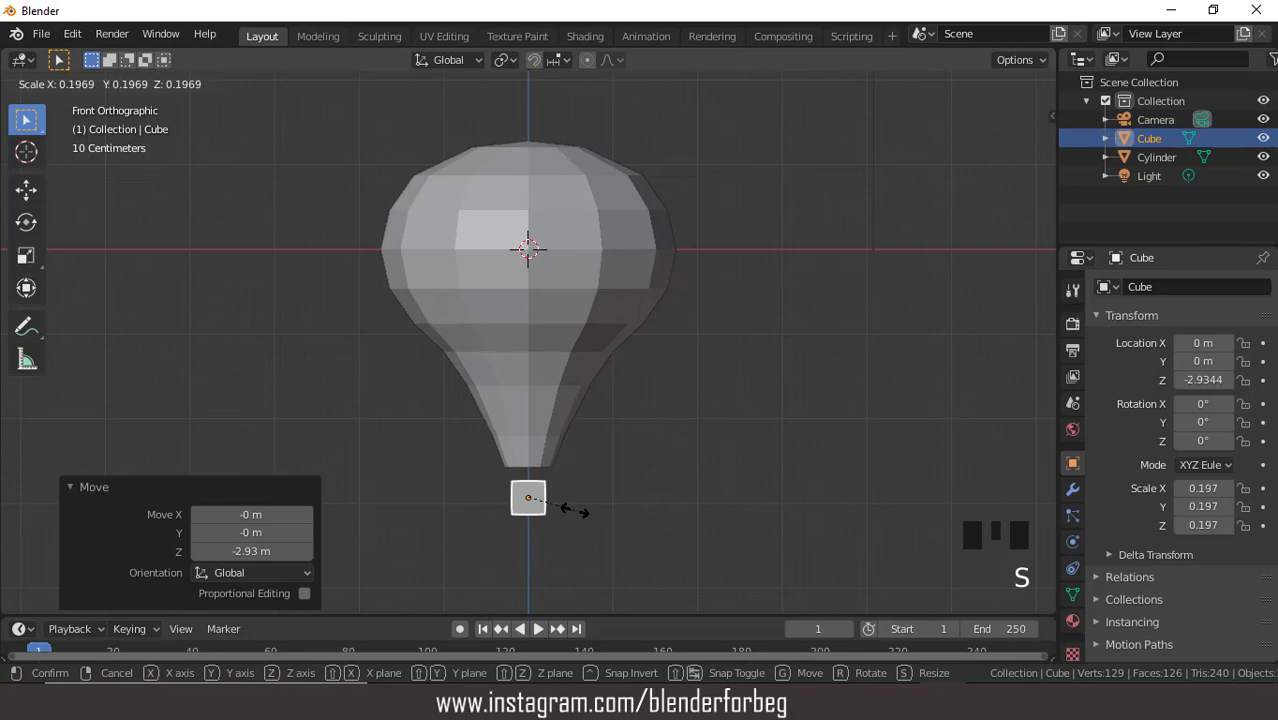
left_click(575, 509)
key("g")
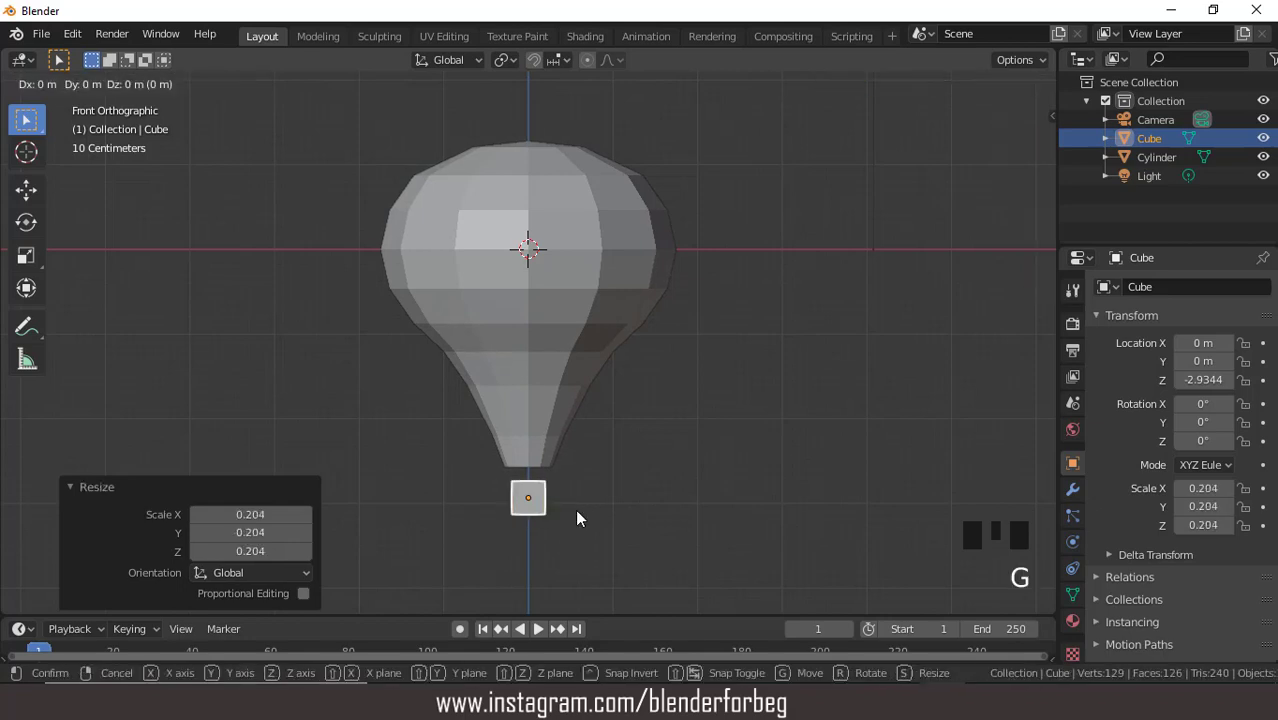
key("z")
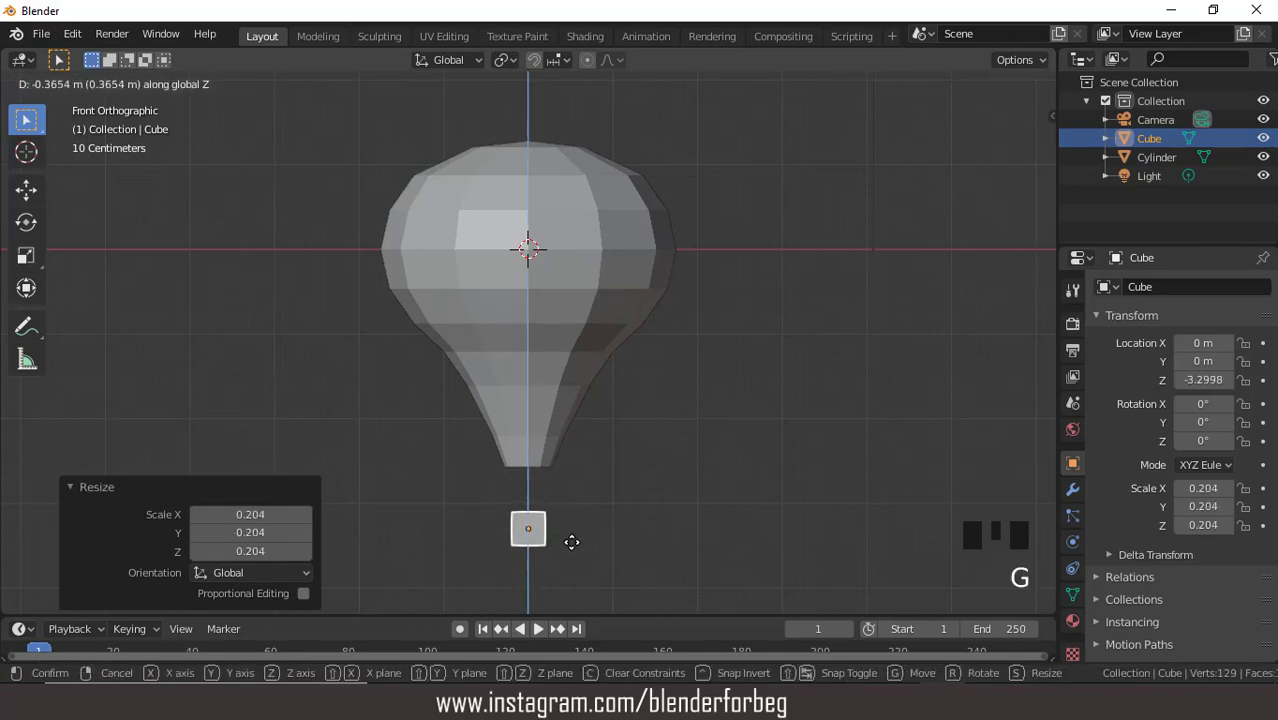
left_click(573, 553)
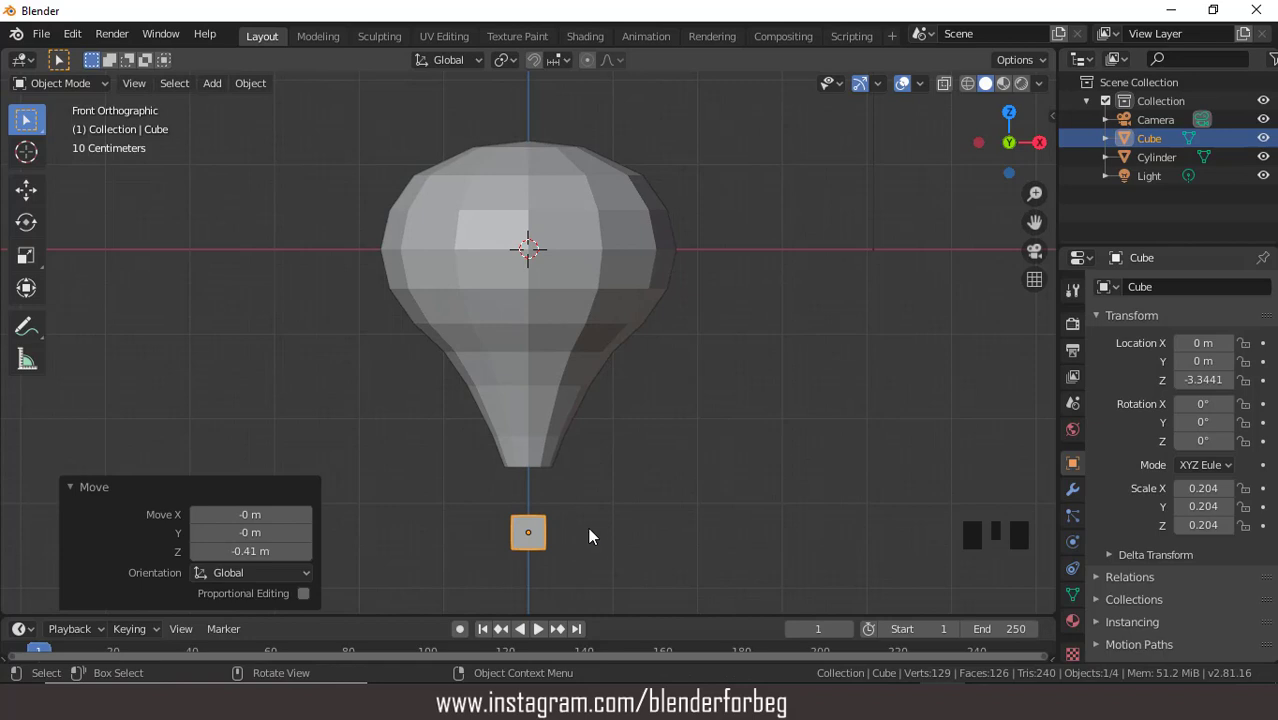
key("s")
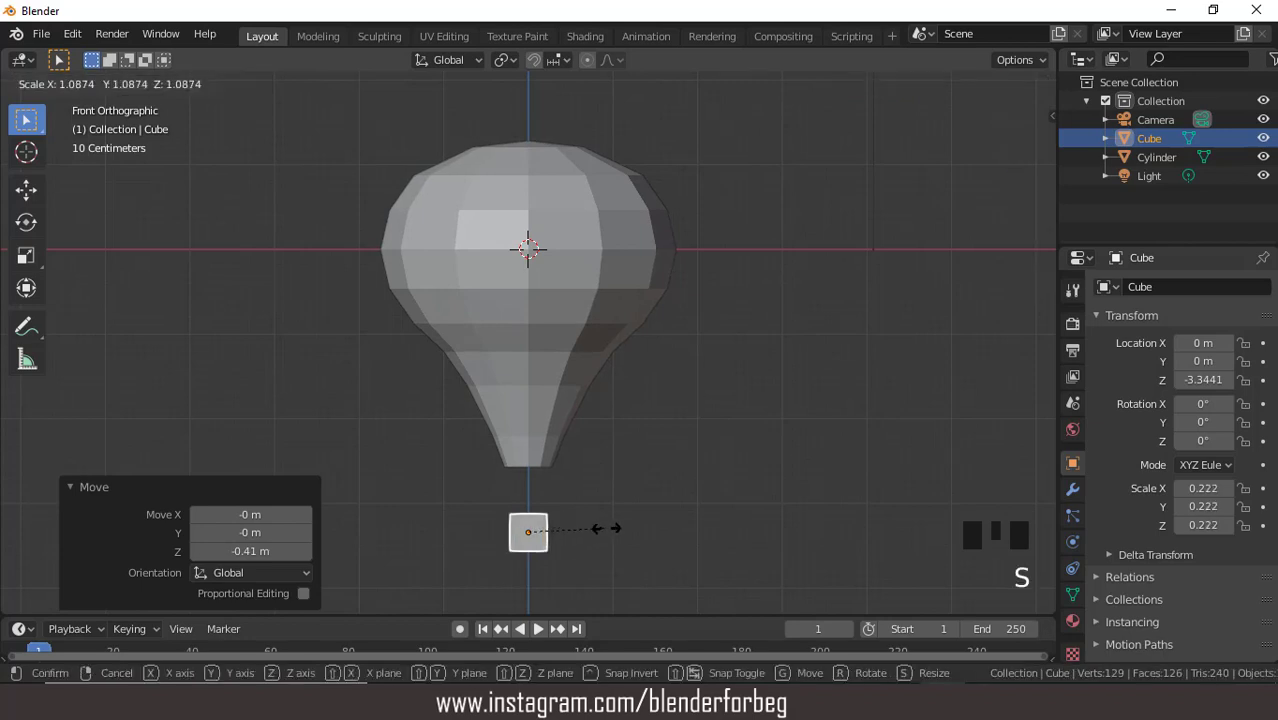
left_click(606, 530)
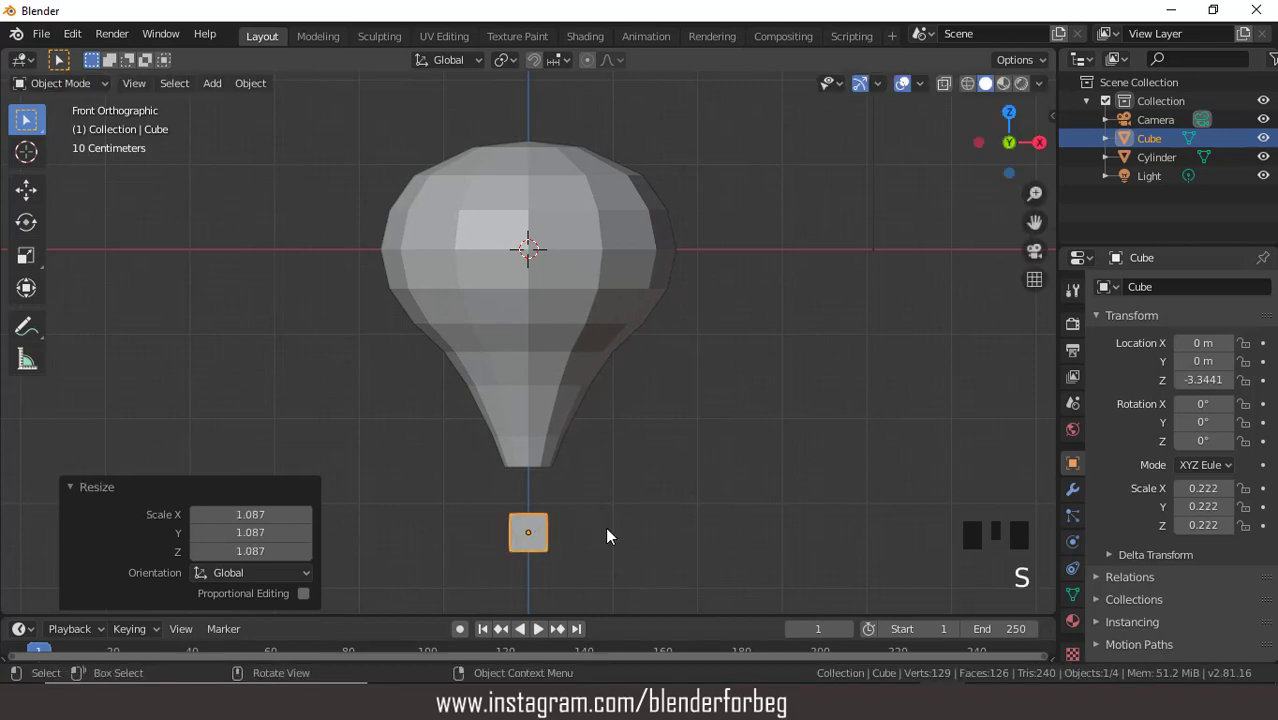
Step: Isolate a close-up of the small cube below the neck and enter Edit Mode on it
middle_click_drag(608, 525, 640, 472)
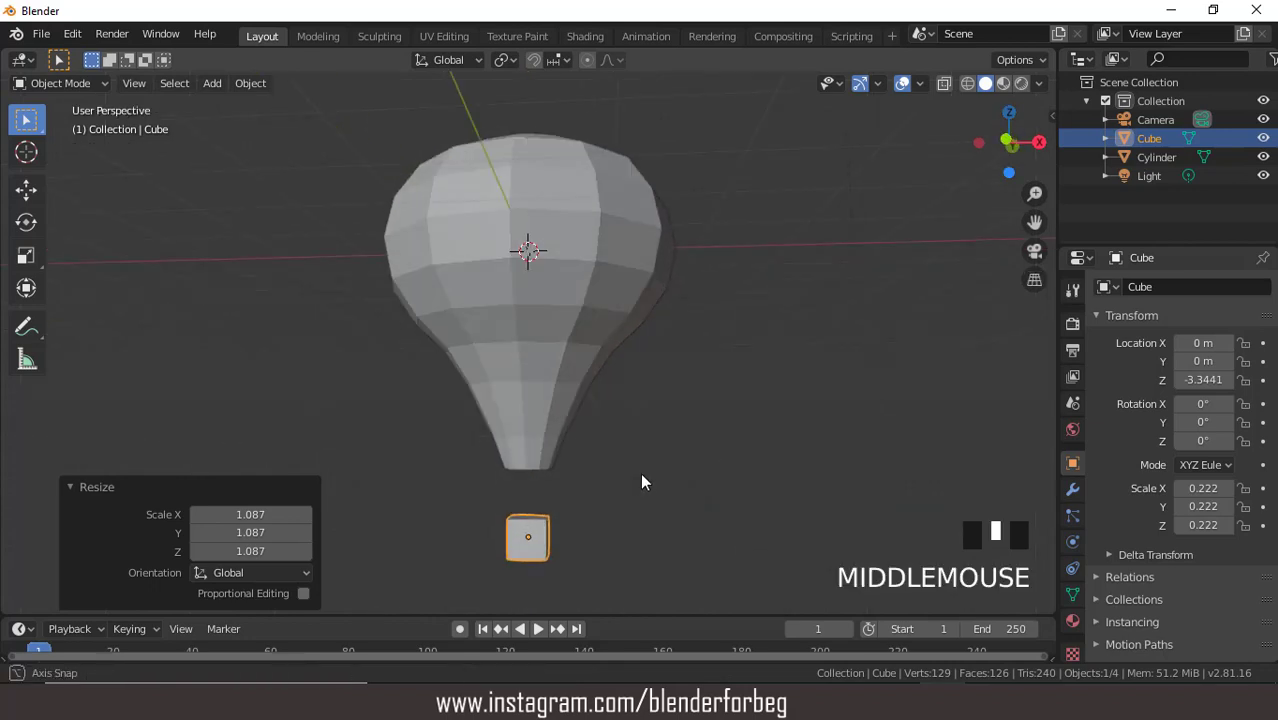
key("shift+b")
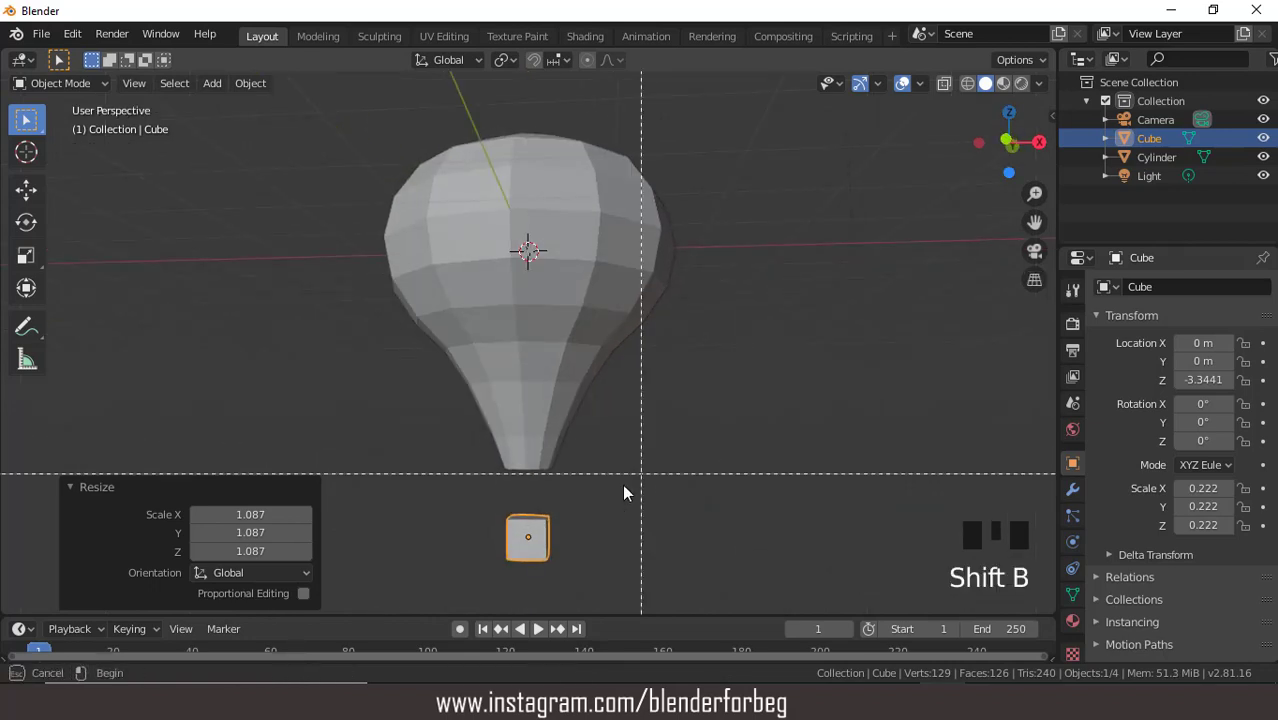
left_click_drag(465, 488, 585, 568)
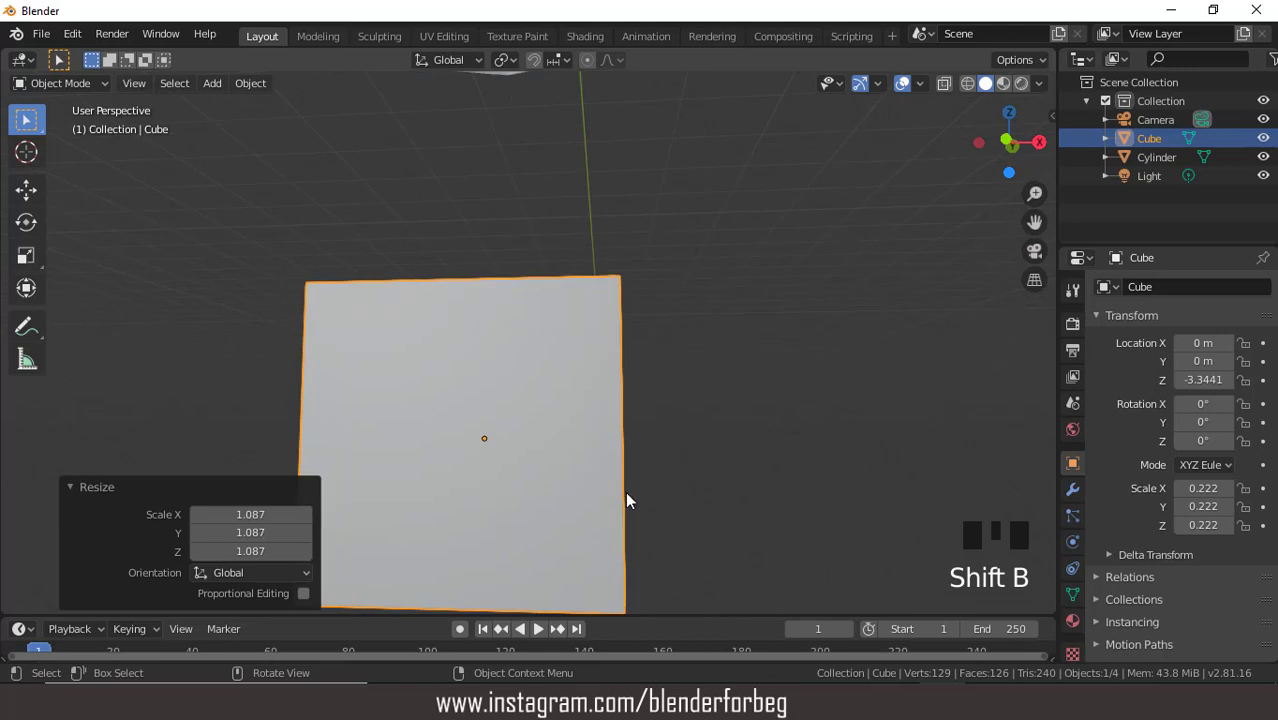
key("ctrl+KP_2")
key("ctrl+KP_2")
key("ctrl+KP_2")
key("ctrl+KP_2")
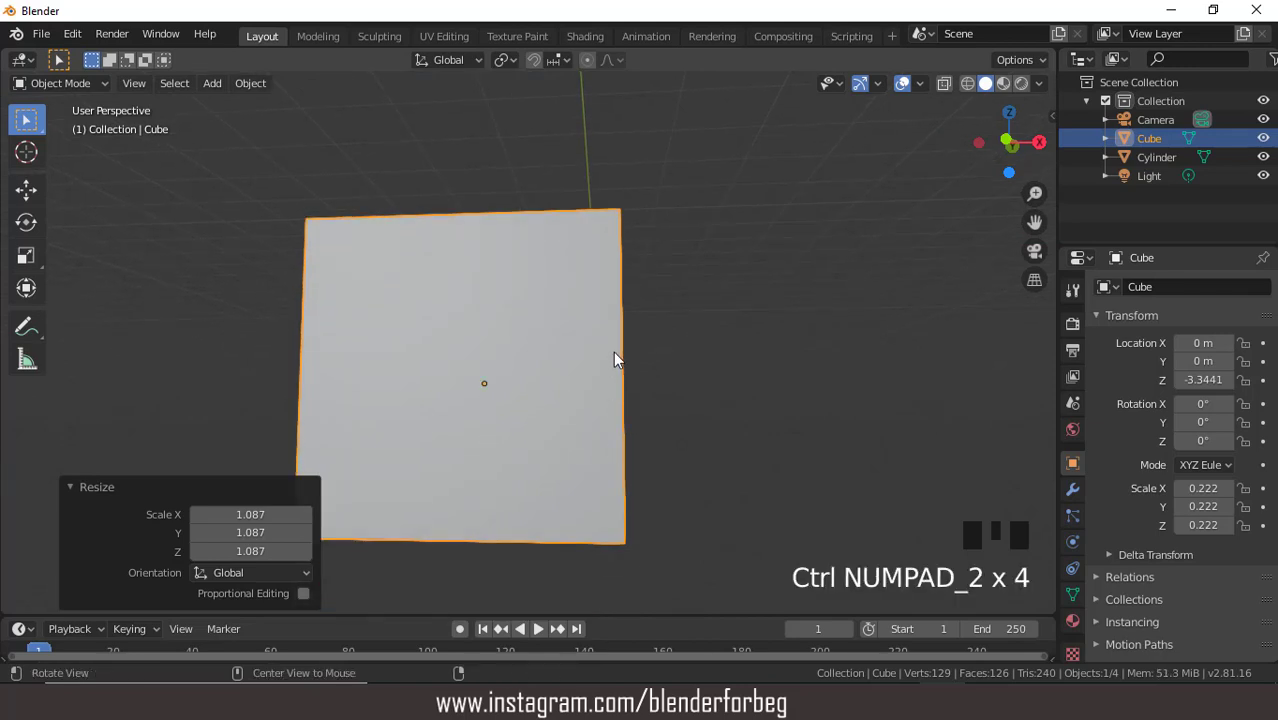
middle_click_drag(617, 356, 604, 422)
left_click(65, 85)
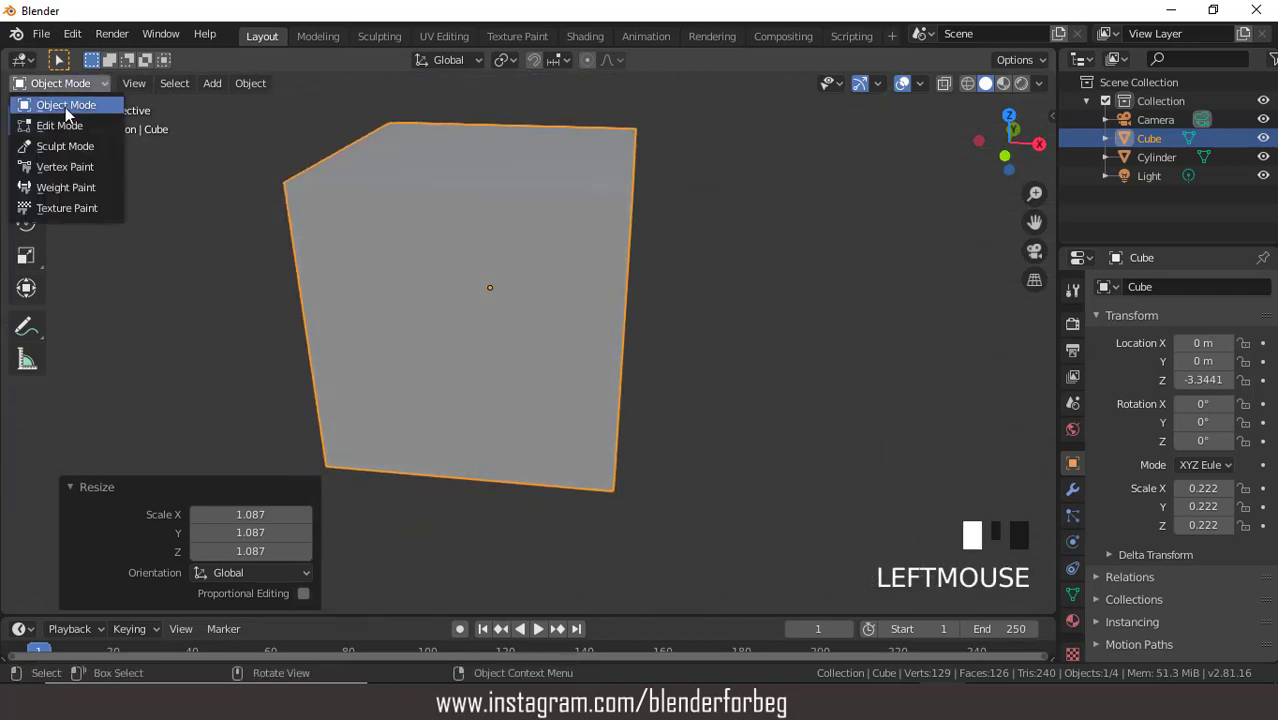
left_click(64, 118)
Step: Inset the small cube's top face by about 0.194 m to form a rim
key("ctrl+KP_8")
key("ctrl+KP_8")
key("ctrl+KP_8")
key("ctrl+KP_8")
key("ctrl+KP_8")
key("ctrl+KP_8")
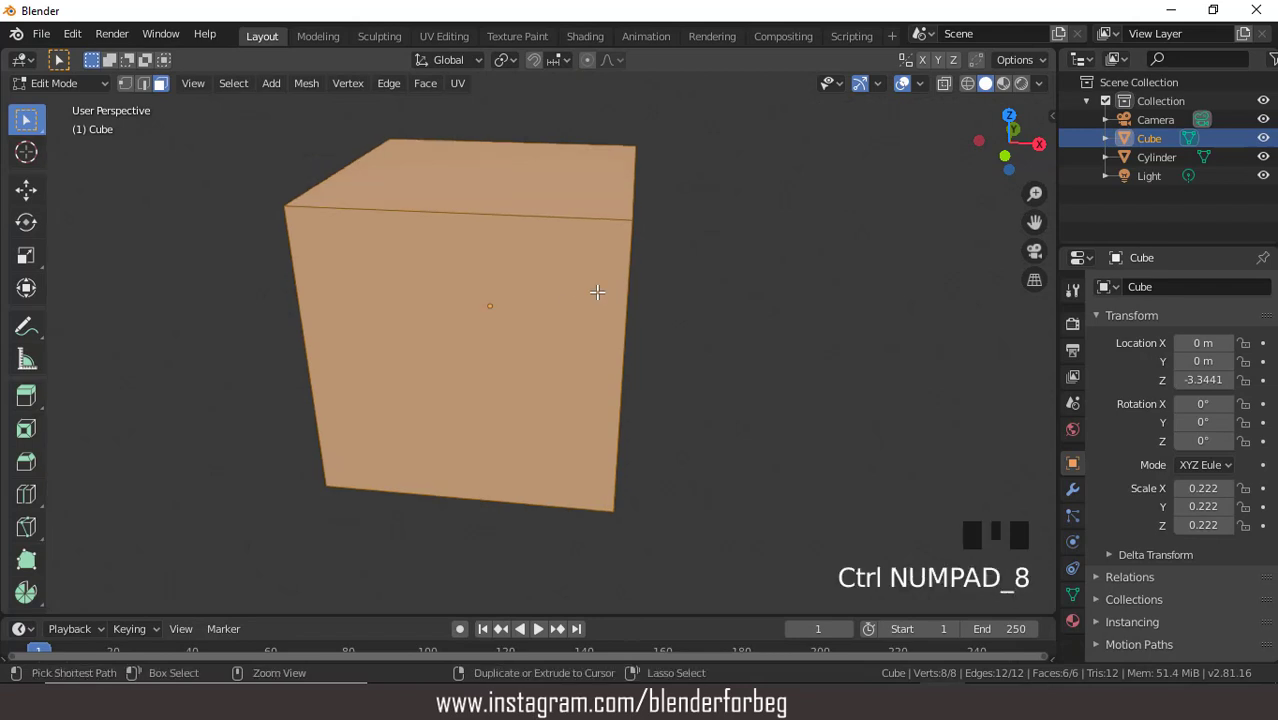
left_click(562, 240)
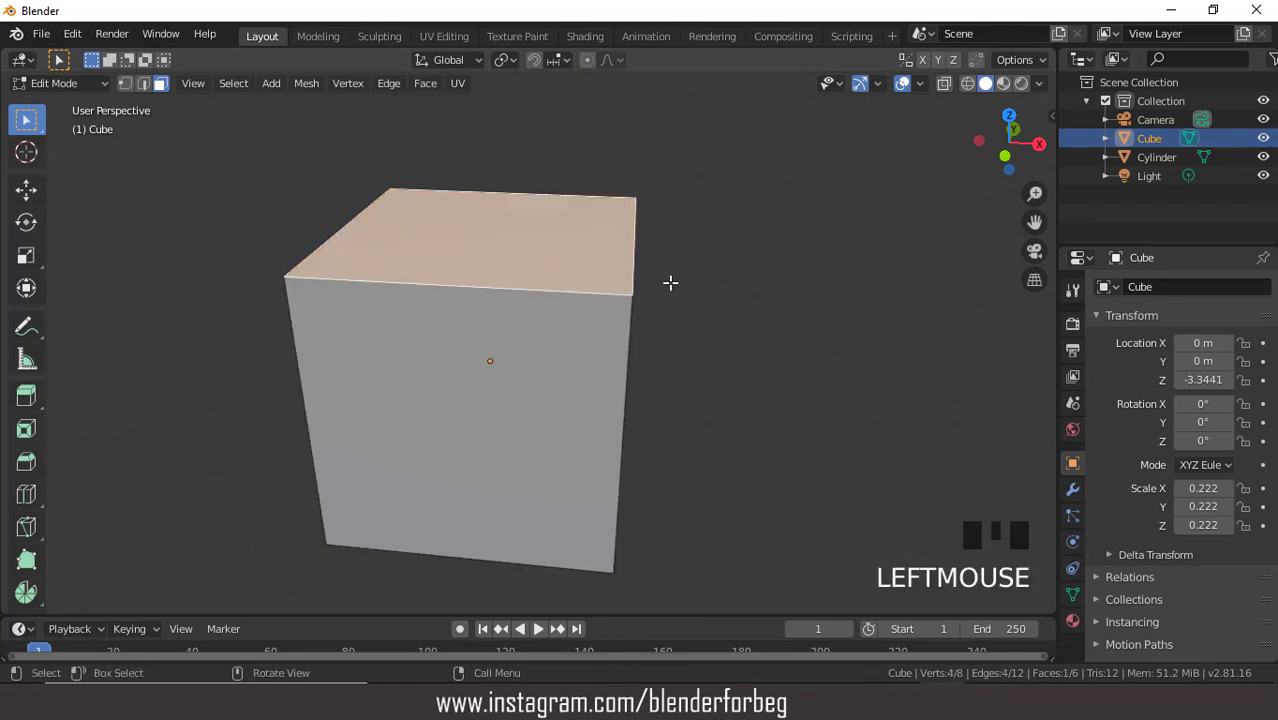
middle_click_drag(670, 283, 706, 345)
key("i")
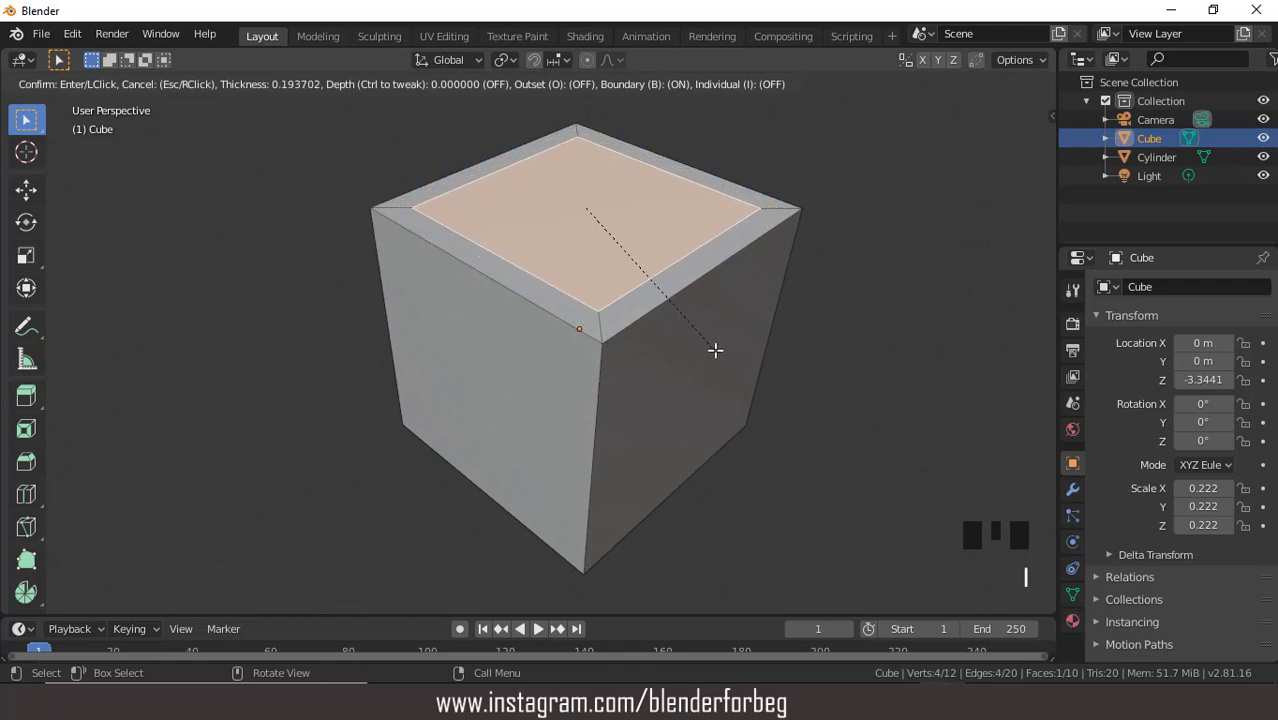
left_click(715, 349)
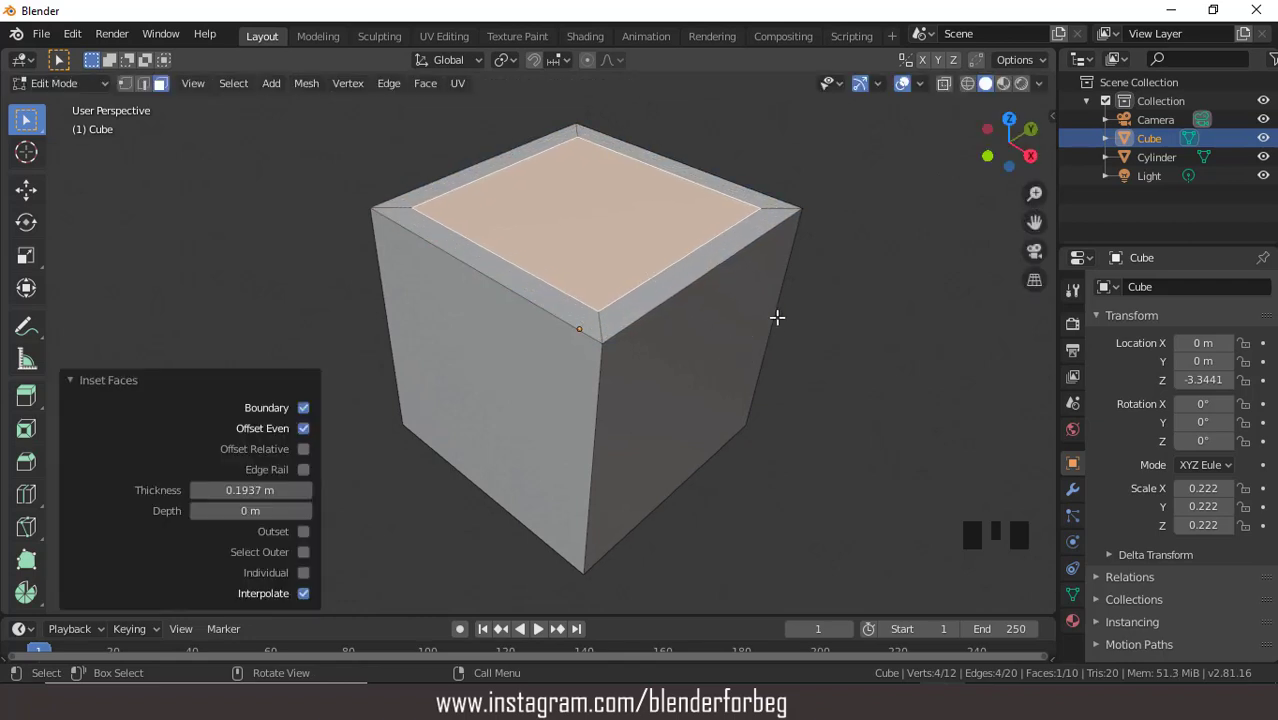
Step: Extrude the inset top face about 0.277 m down into the cube to hollow out the basket
middle_click_drag(777, 317, 842, 345)
key("e")
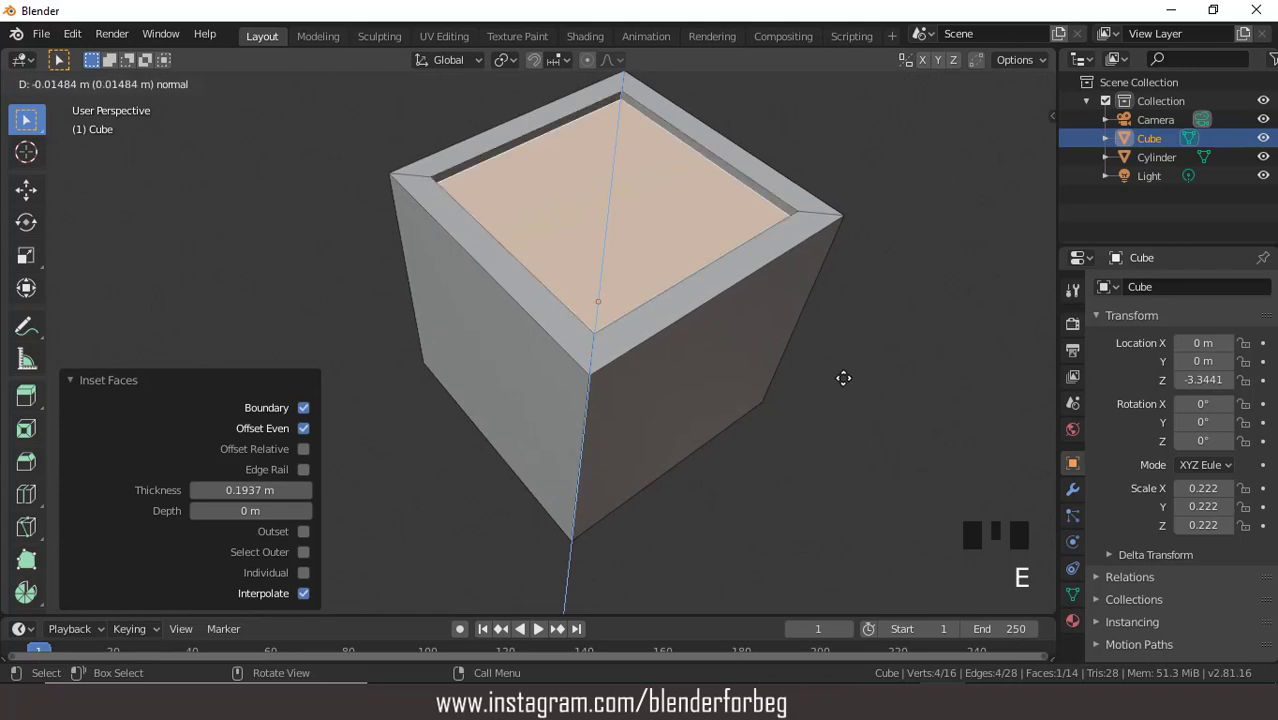
left_click(847, 471)
scroll(696, 369, "up", 2)
middle_click_drag(677, 354, 722, 282)
Step: Return to Object Mode with the basket and the balloon's neck in front view
key("KP_1")
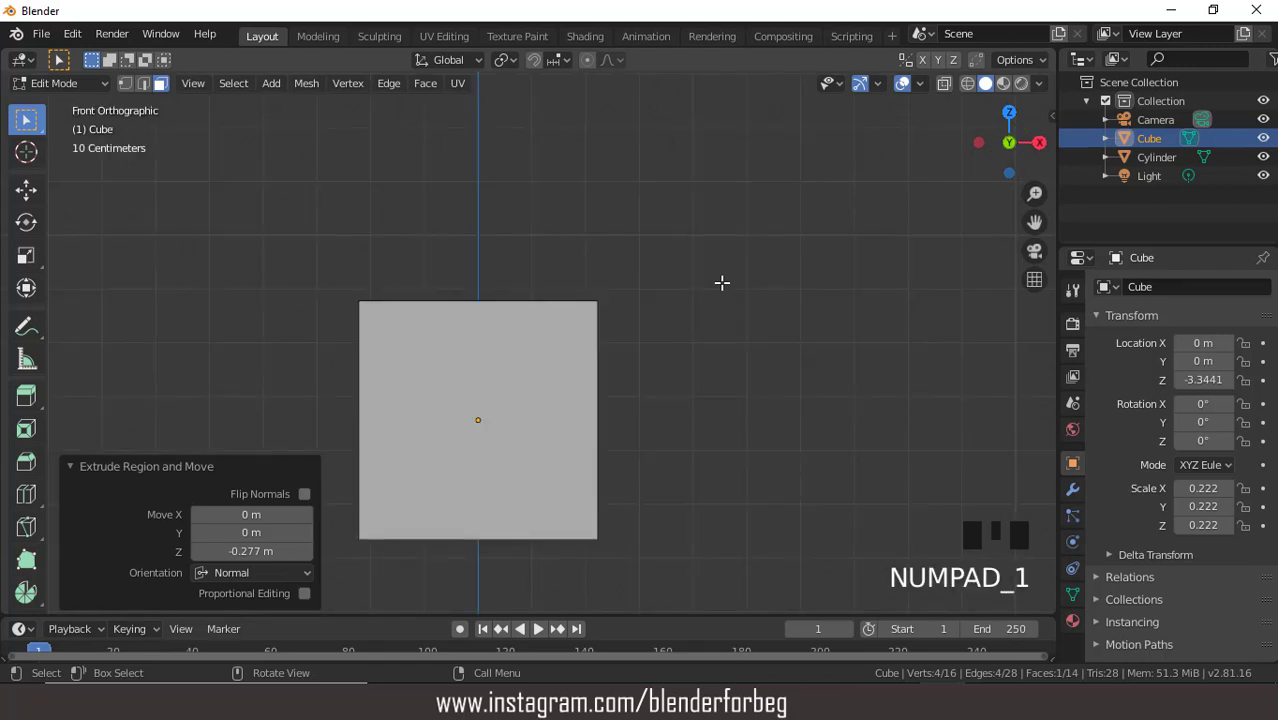
scroll(722, 283, "up", 1)
scroll(722, 283, "down", 9)
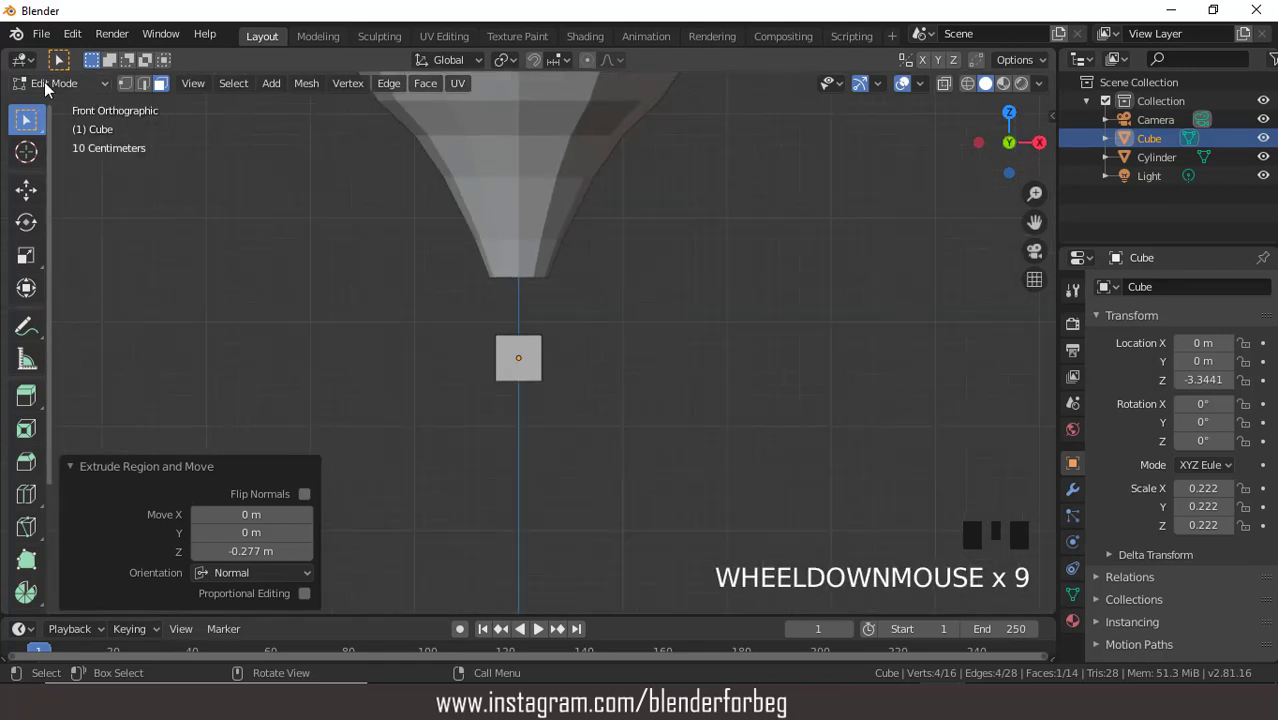
left_click(46, 83)
left_click(60, 100)
Step: Add a second 2 m cube and move it about 2.64 m down along the Z axis
left_click(211, 83)
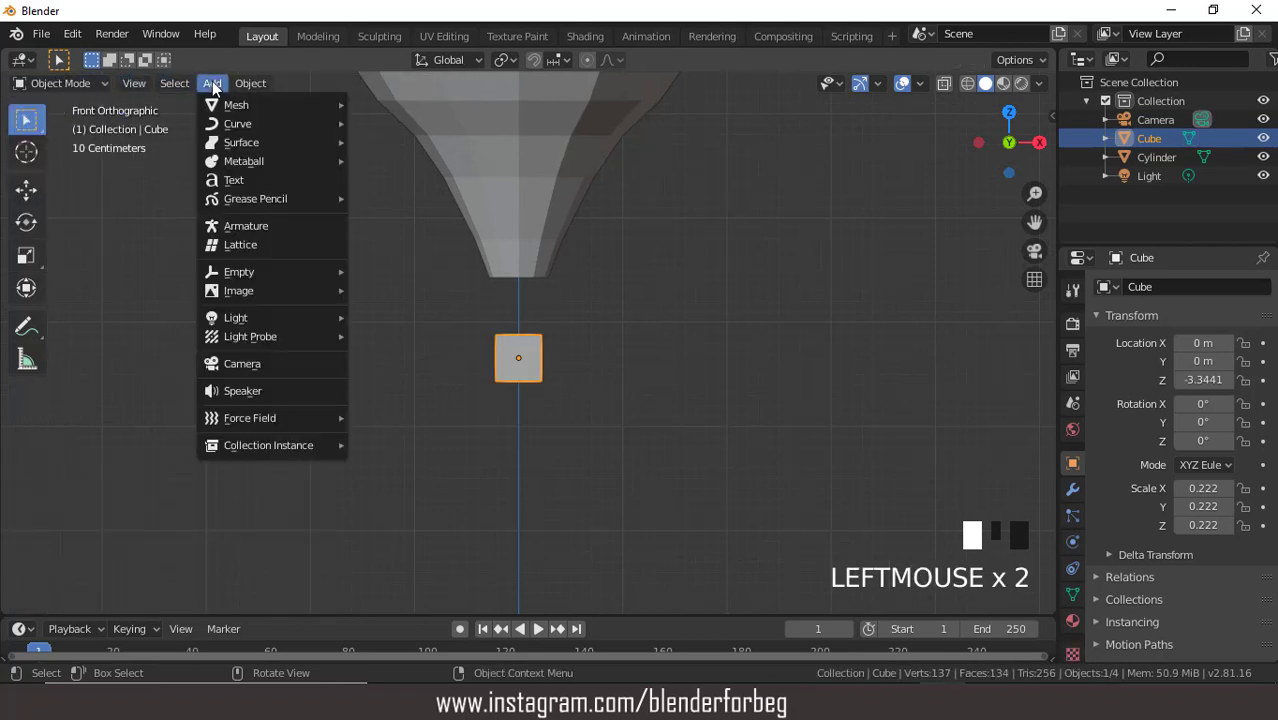
mouse_move(228, 104)
left_click(397, 130)
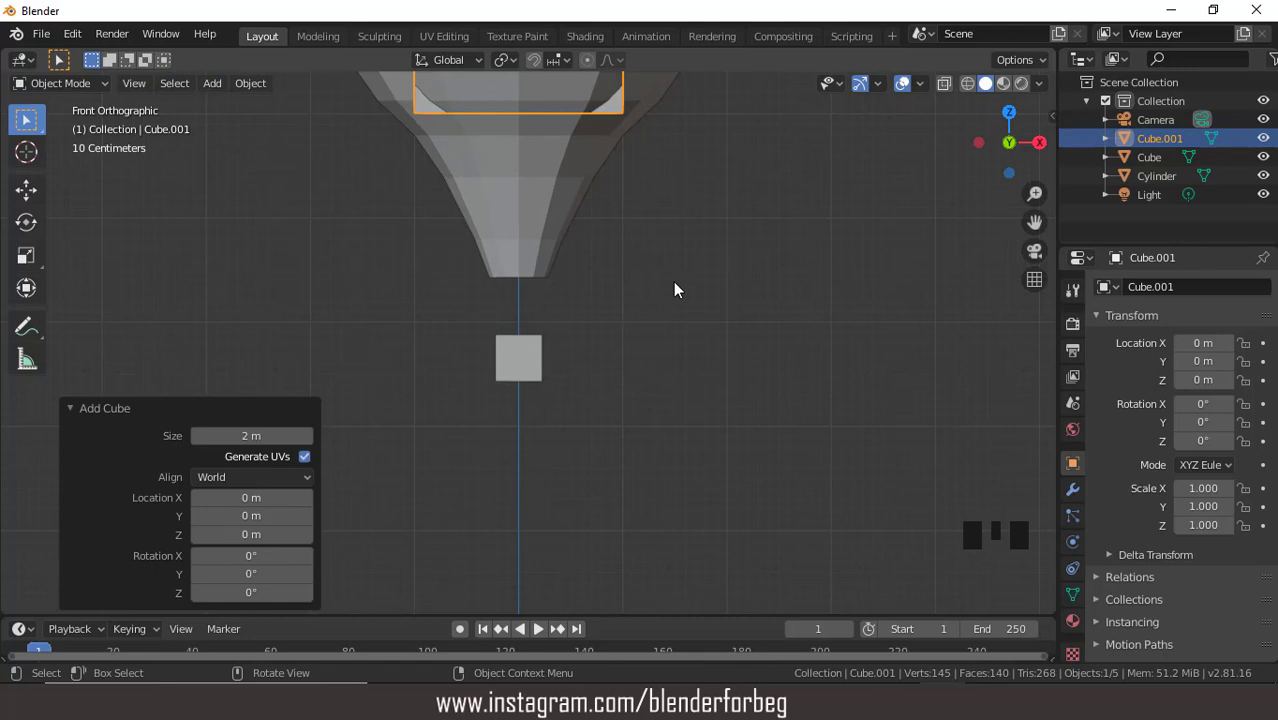
key("g")
key("z")
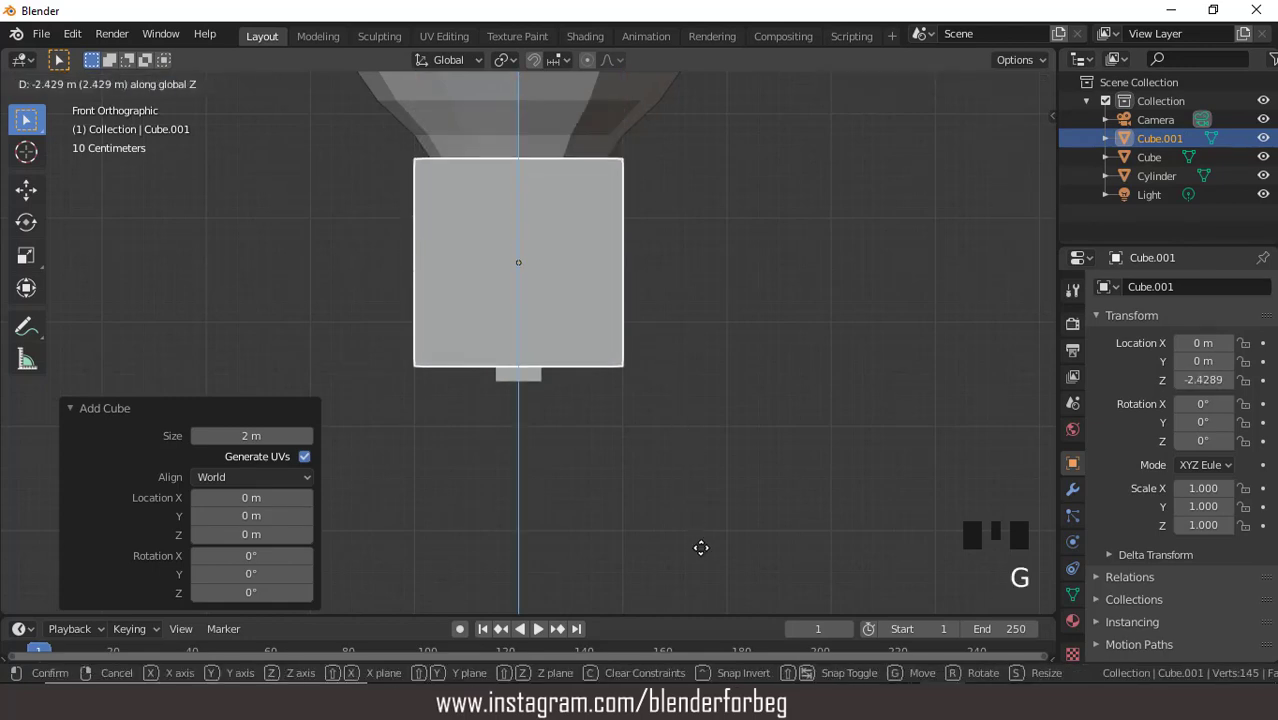
left_click(790, 501)
Step: Scale the second cube to about 0.215 and lower it about 0.288 m so it sits on the basket
key("s")
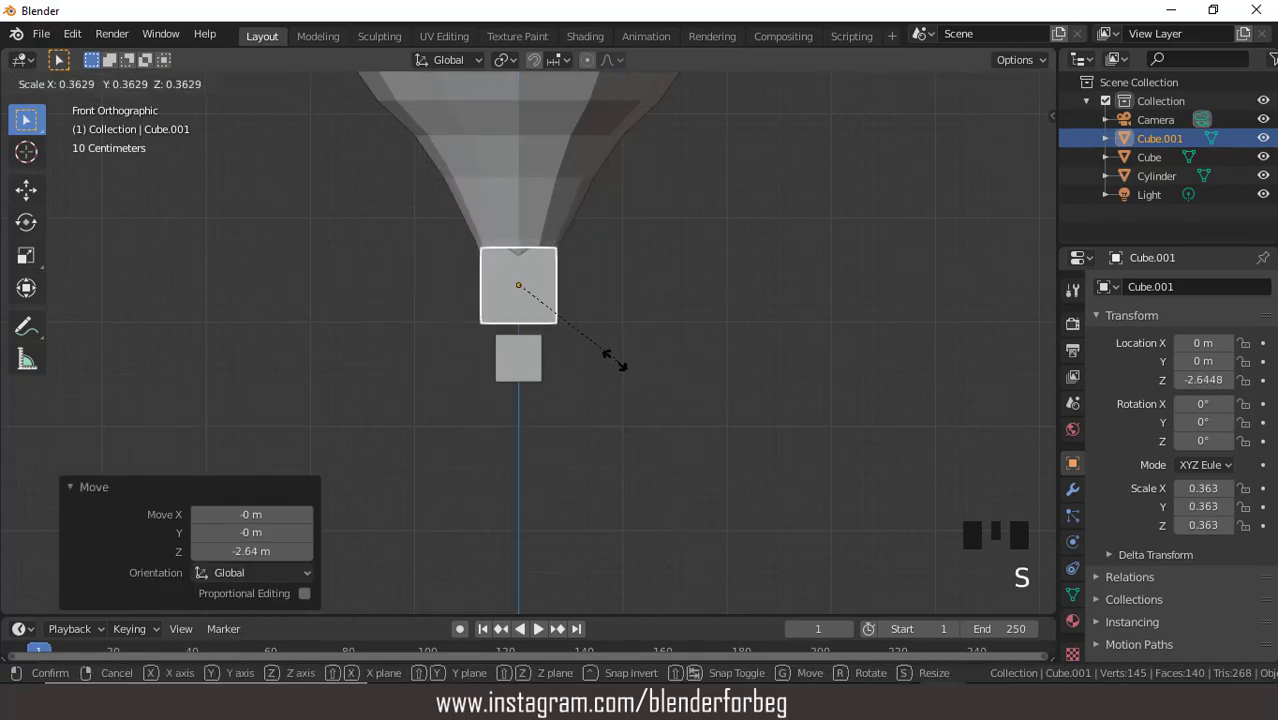
left_click(566, 346)
key("g")
key("z")
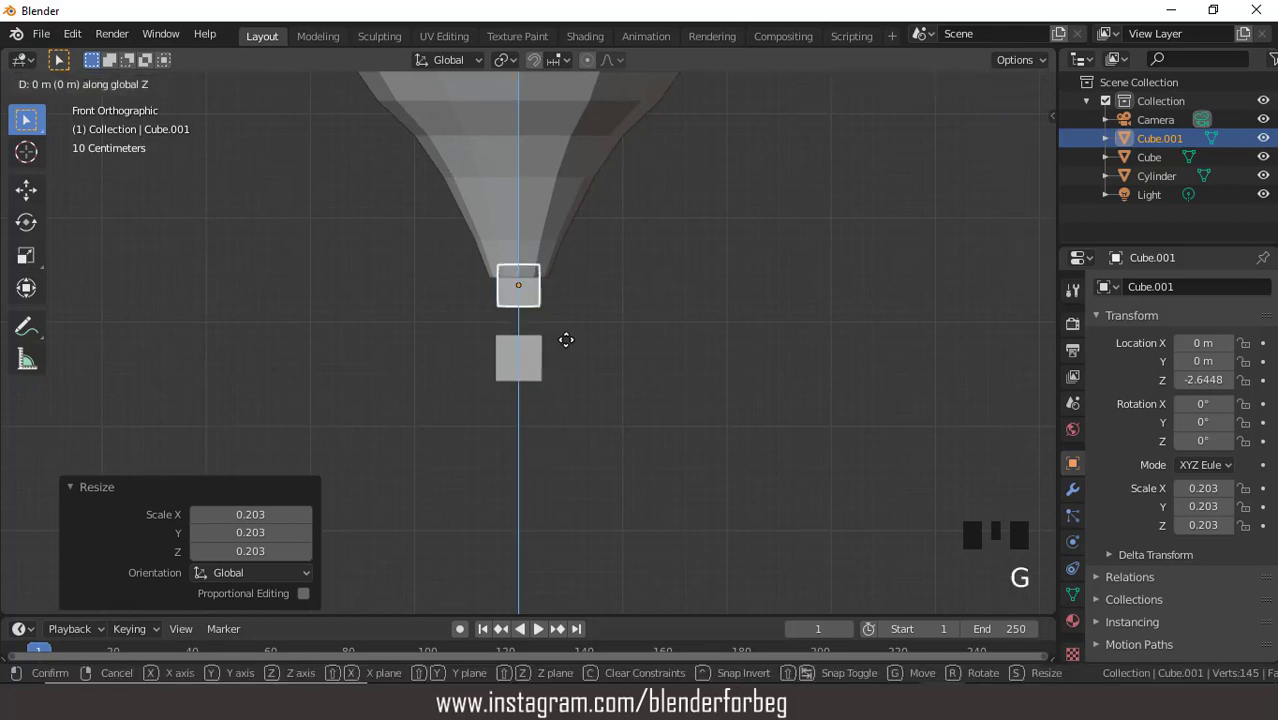
left_click(570, 368)
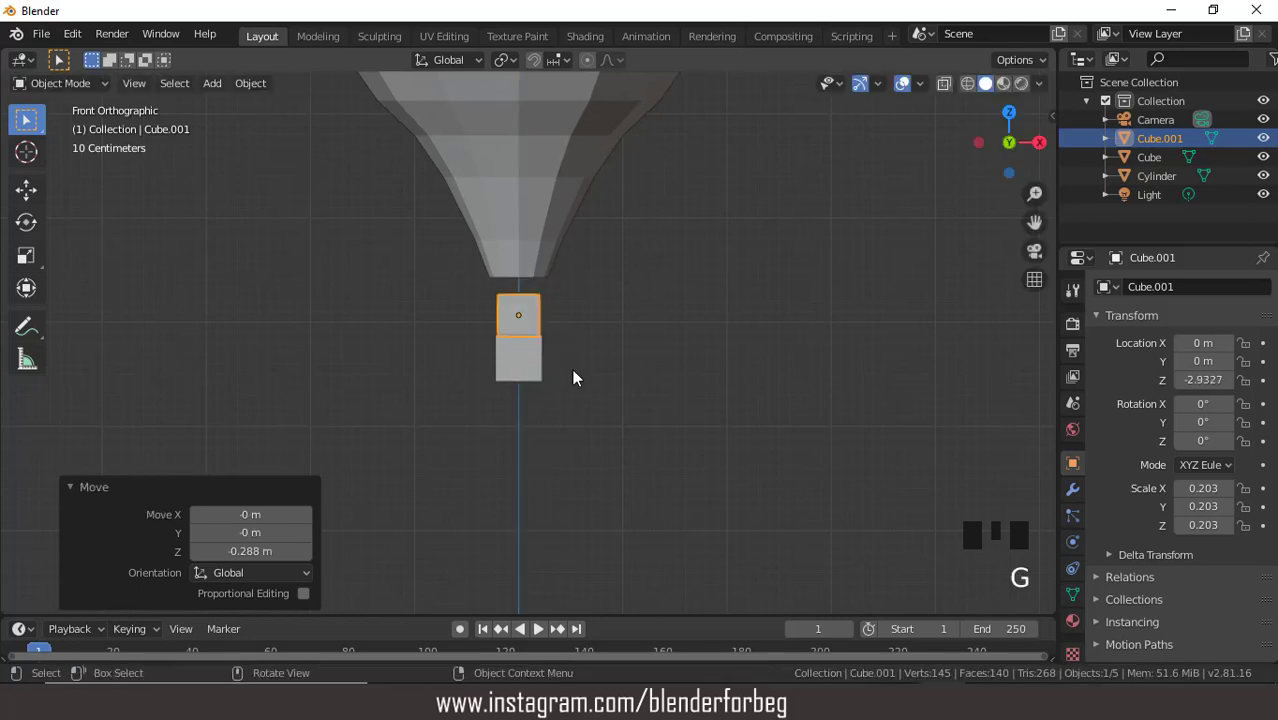
key("s")
left_click(625, 383)
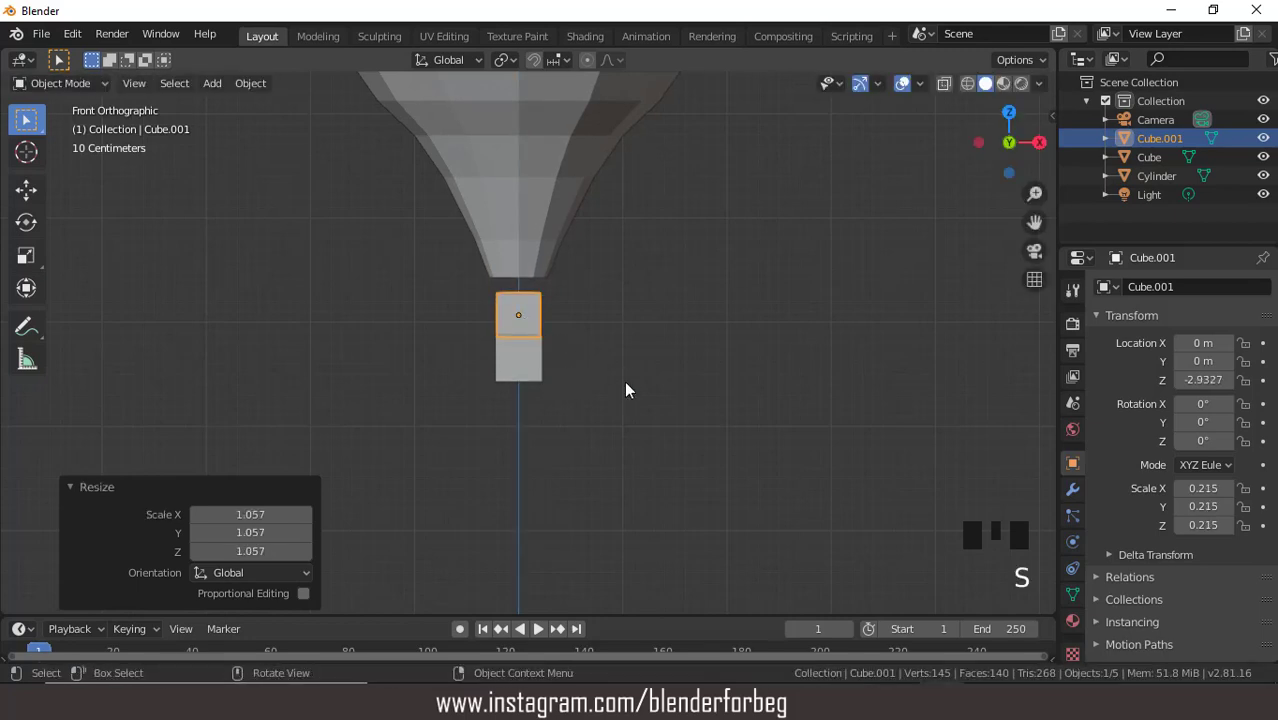
Step: Lower the hollowed basket cube about 0.108 m along the Z axis, away from the upper cube
left_click(516, 359)
key("g")
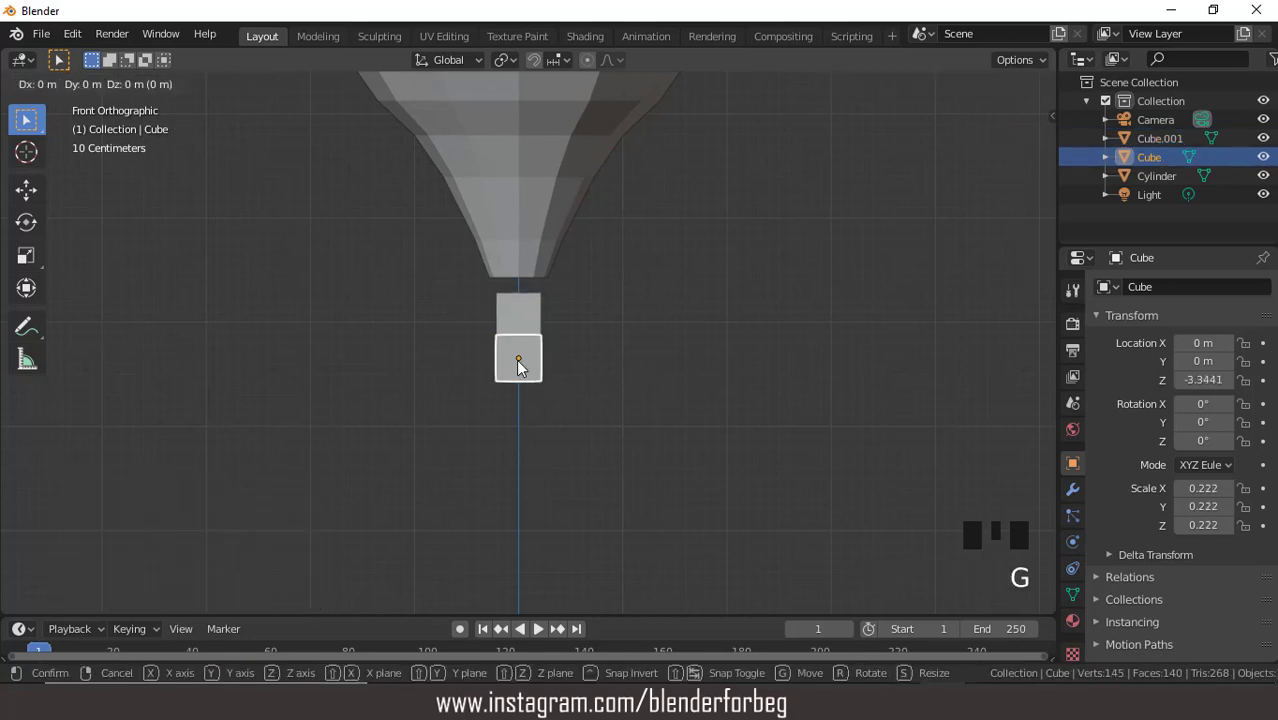
key("z")
left_click(518, 370)
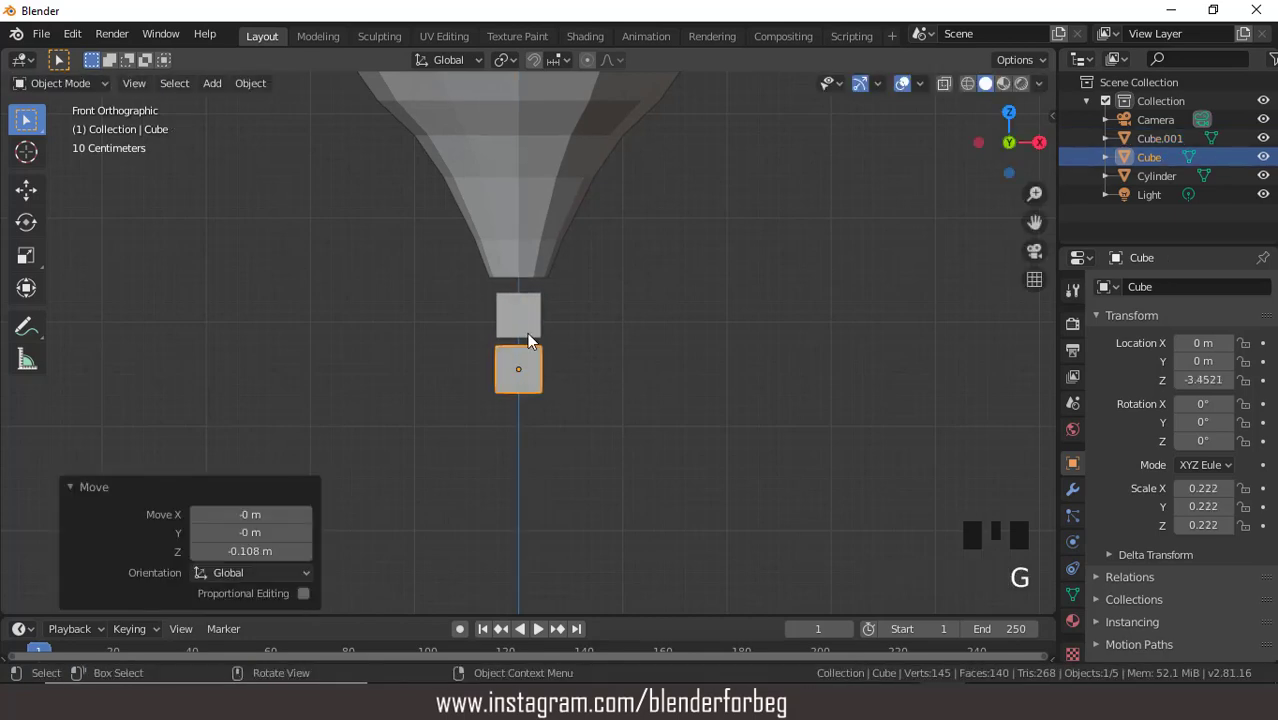
Step: Lower the upper cube about 0.099 m along the Z axis so it rests on the basket cube
left_click(527, 332)
key("g")
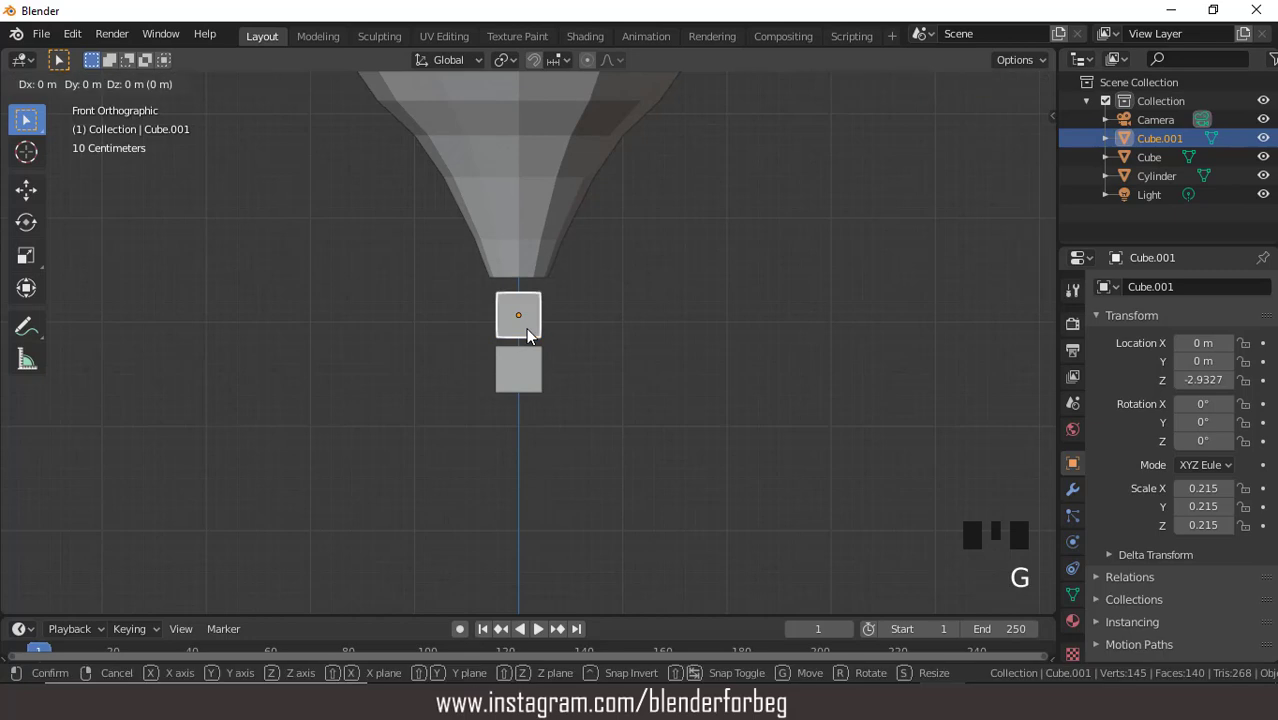
key("z")
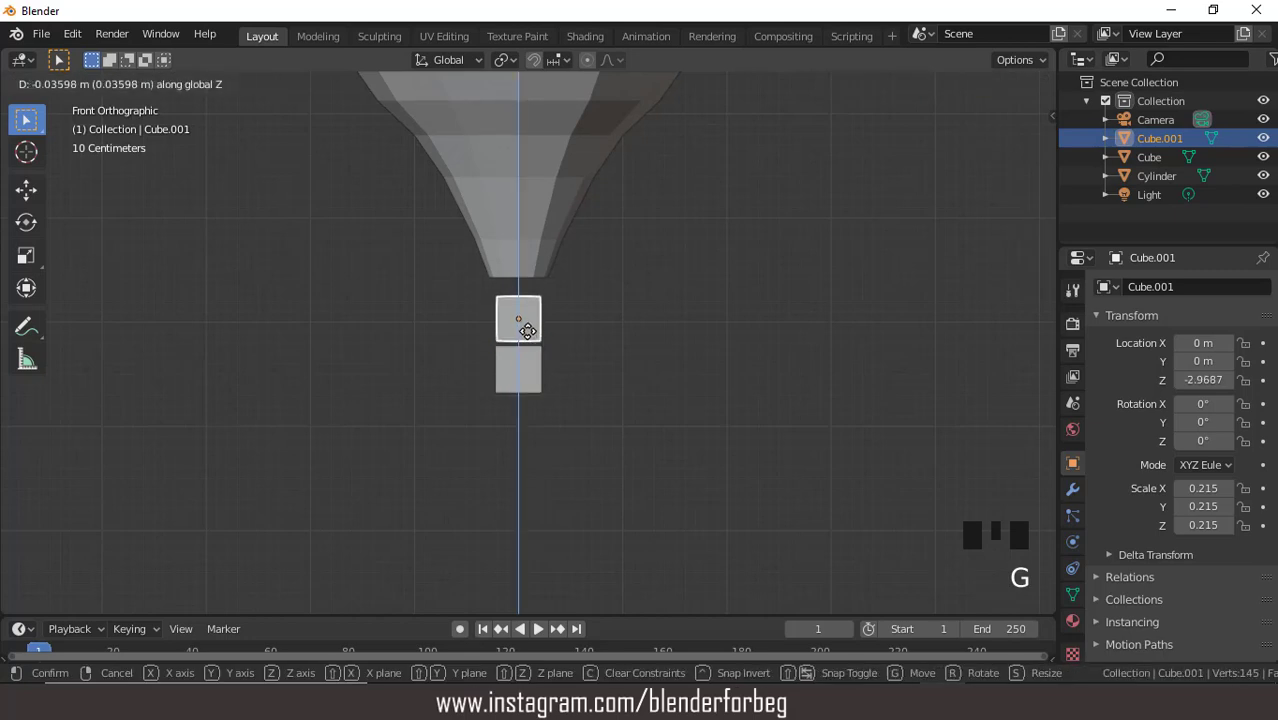
left_click(529, 345)
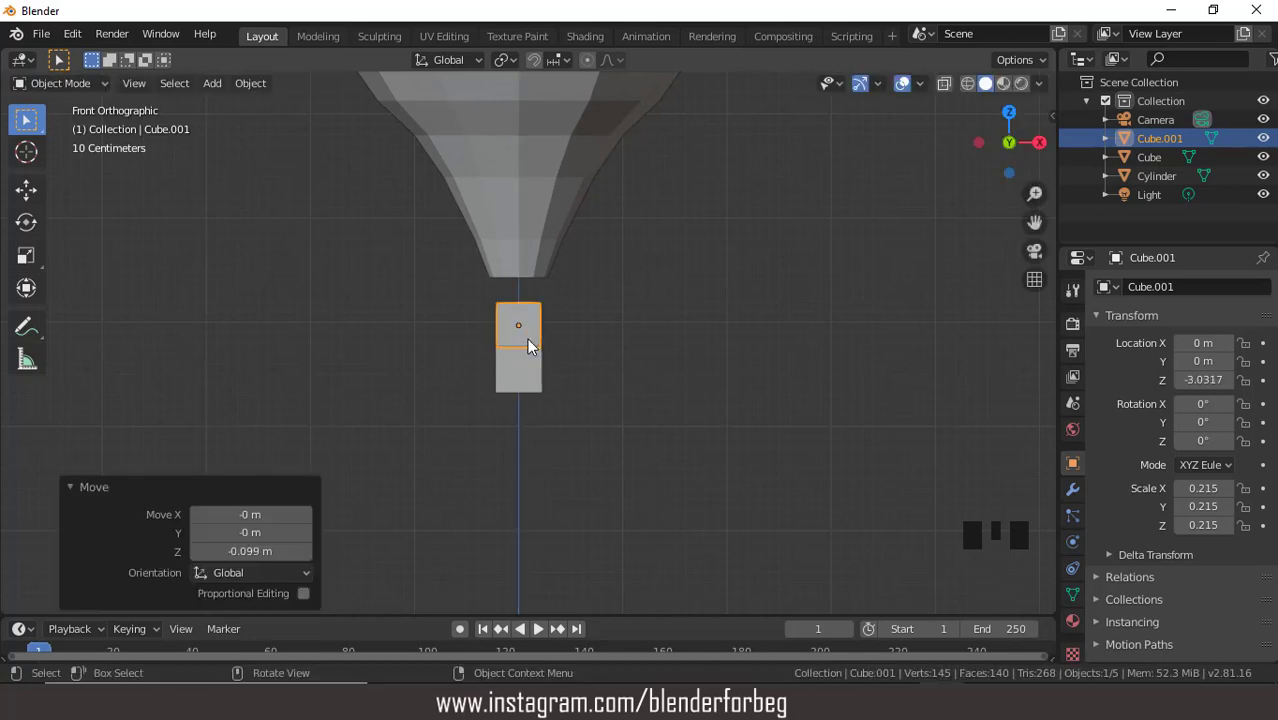
Step: Select both cubes together and lower them about 0.171 m along the Z axis, away from the balloon's neck
left_click(523, 362, "shift")
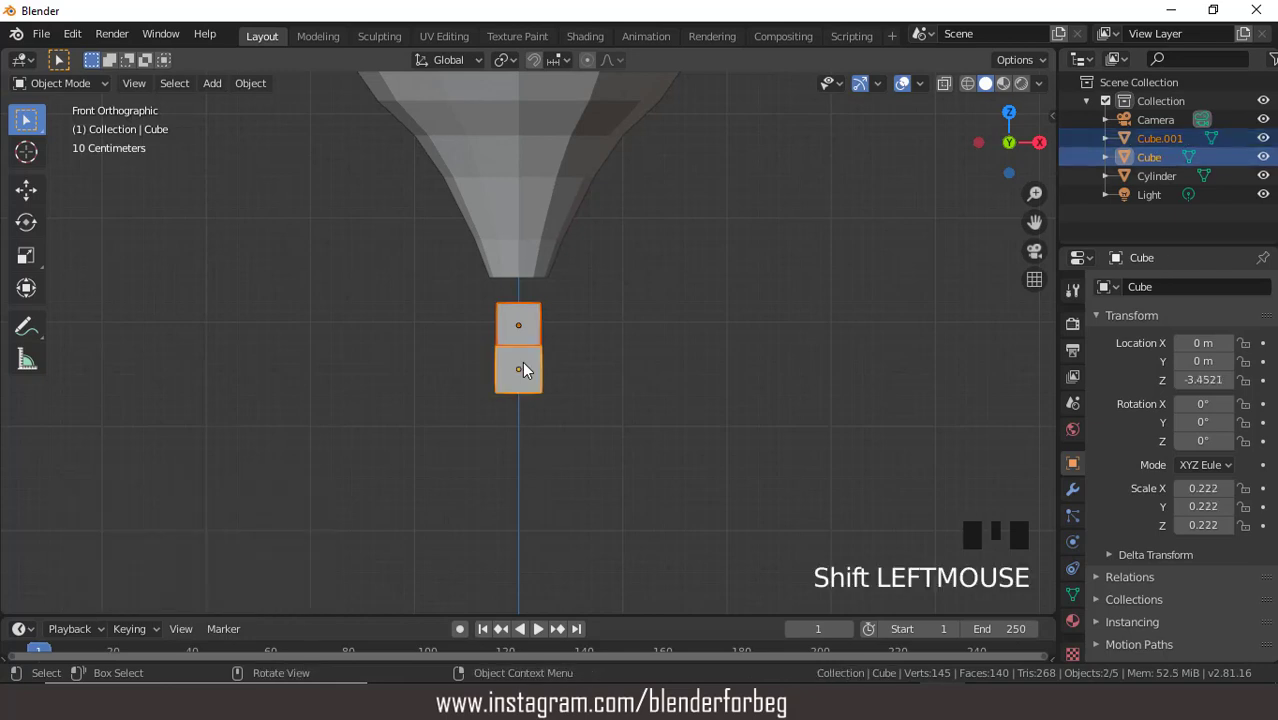
key("g")
key("z")
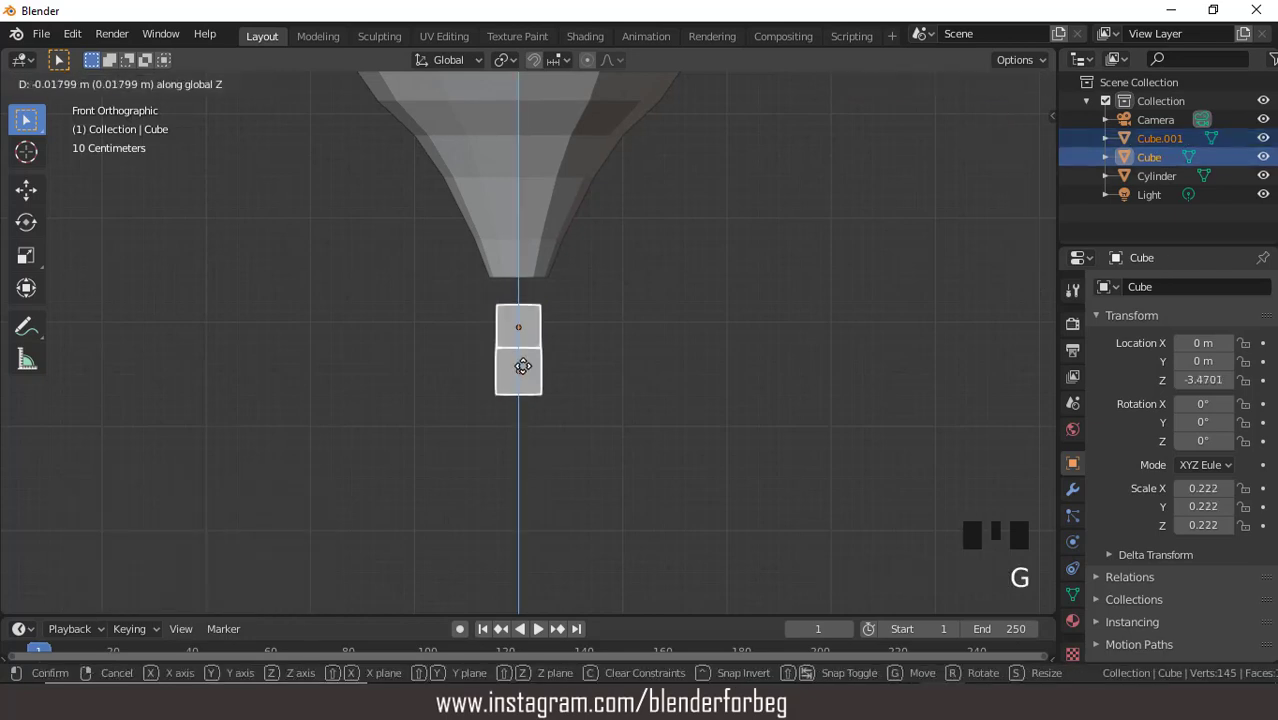
left_click(524, 379)
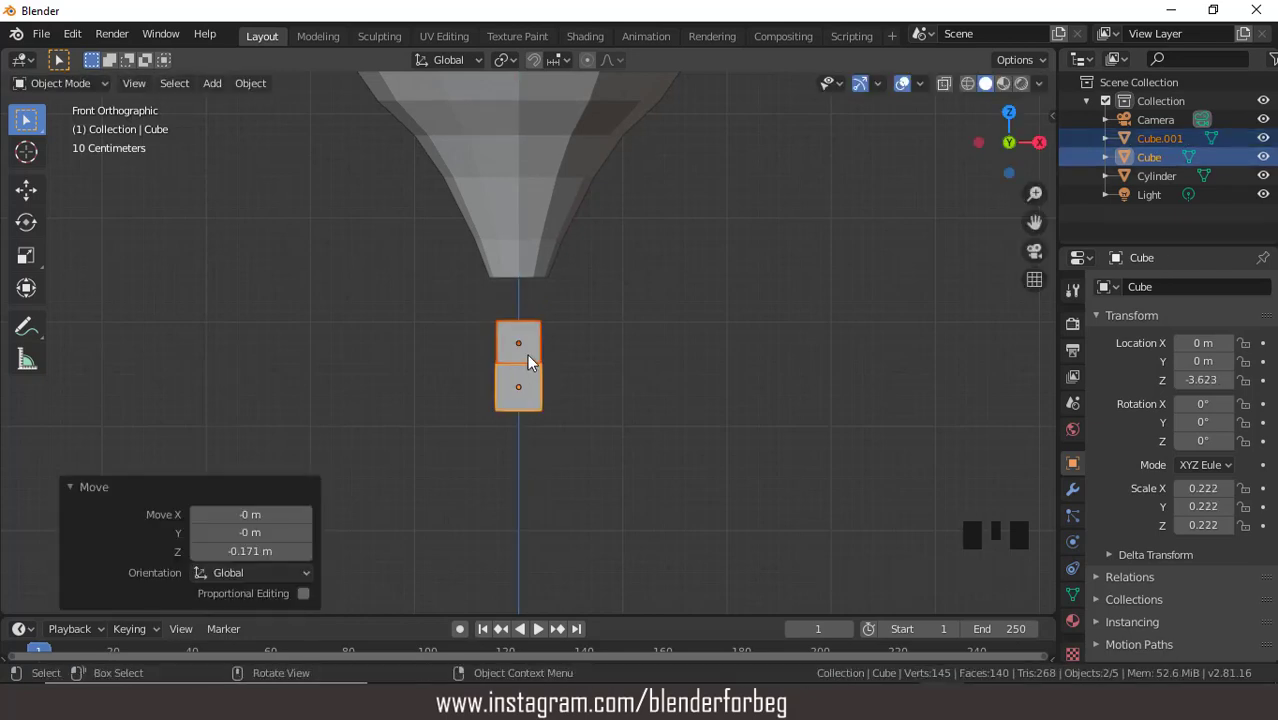
Step: In Edit Mode, scale only the top face of the upper cube to about 0.556 so the cube tapers upward
left_click(527, 354)
key("s")
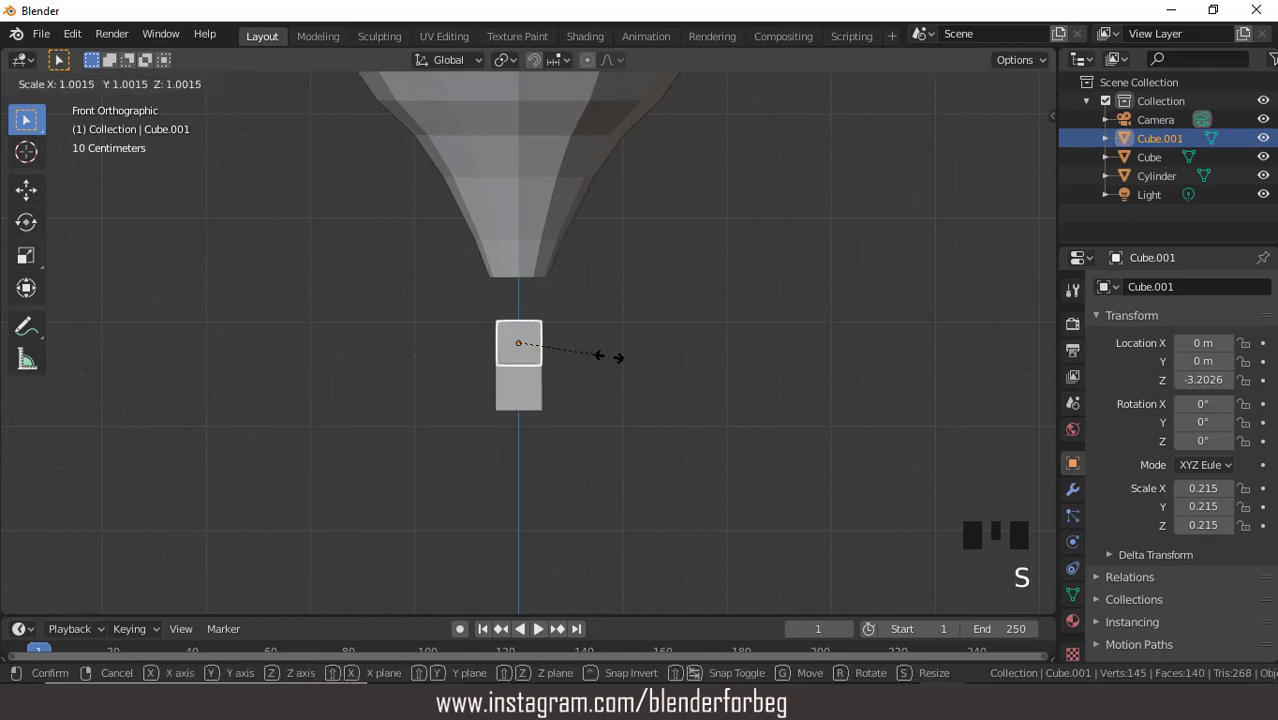
left_click(606, 357)
left_click(67, 81)
left_click(66, 121)
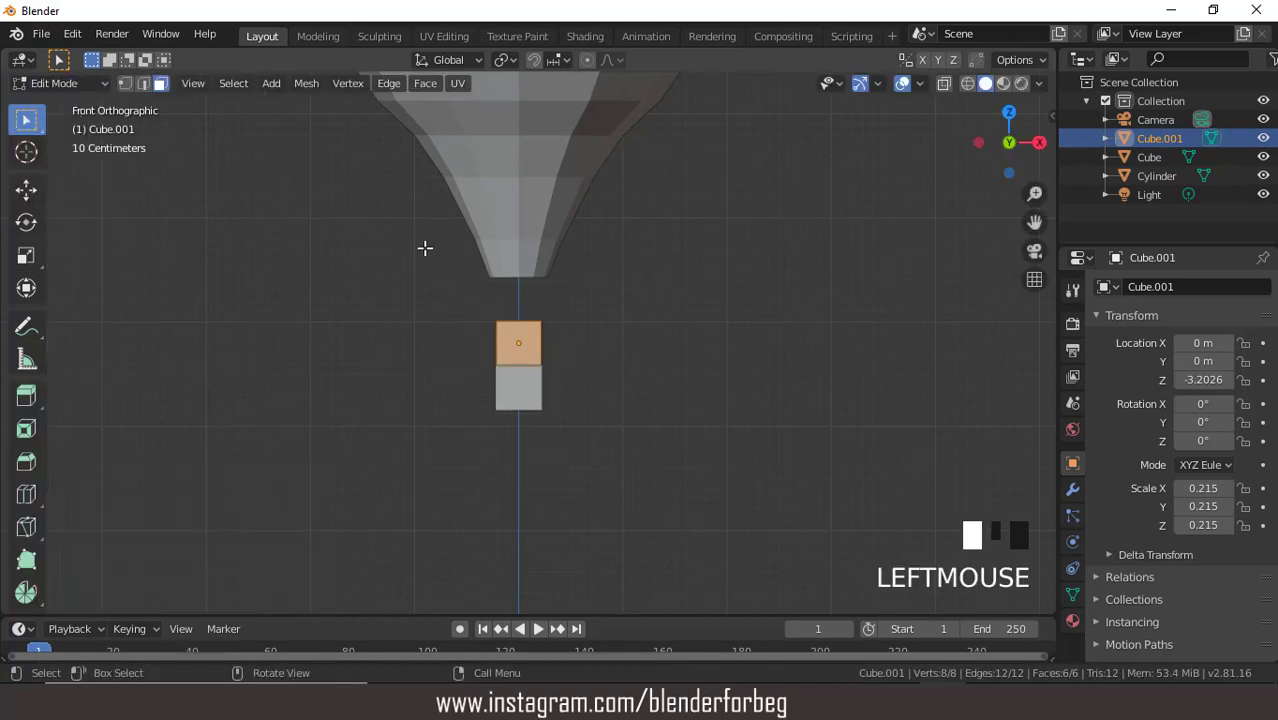
middle_click_drag(633, 325, 616, 362)
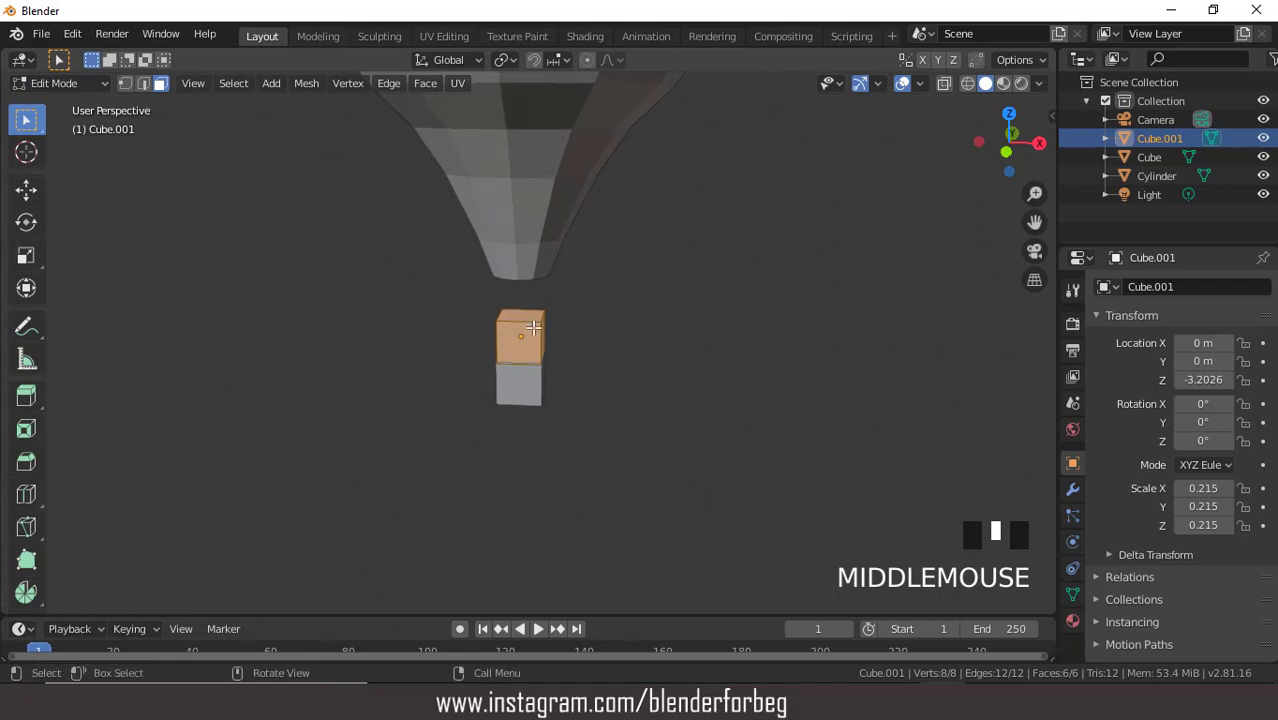
left_click(524, 316)
middle_click_drag(524, 316, 624, 299)
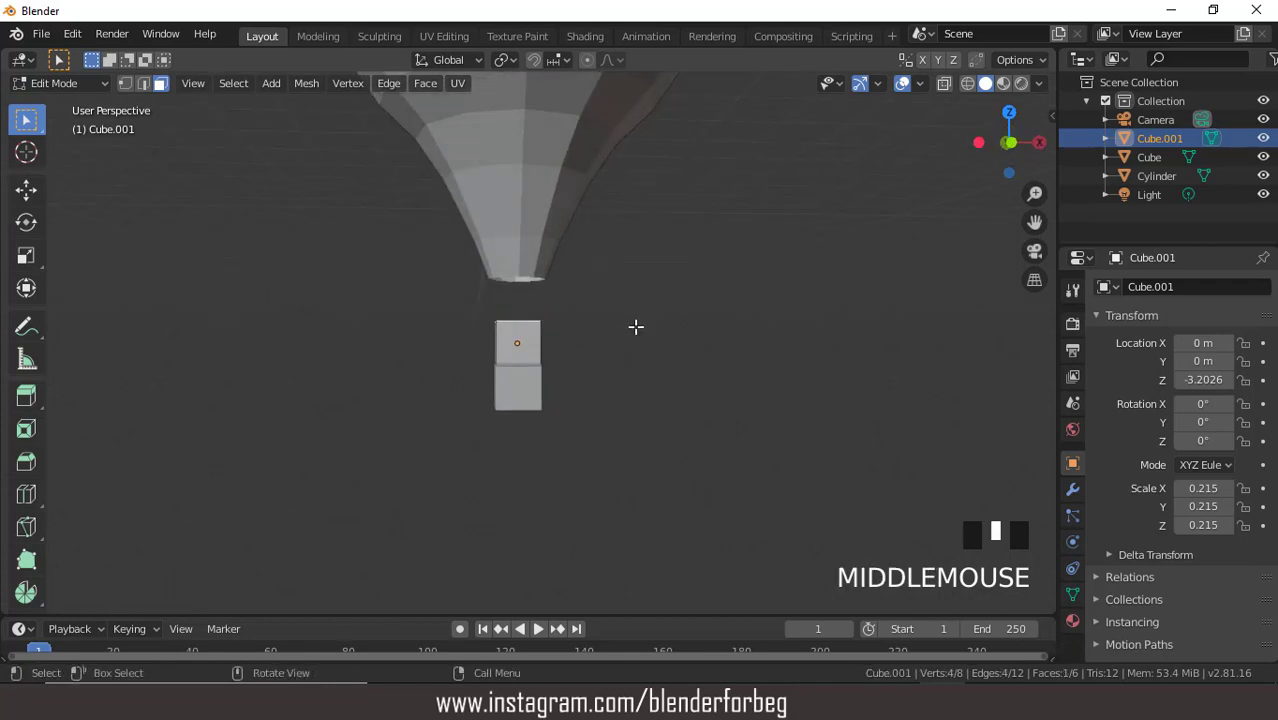
key("KP_1")
key("s")
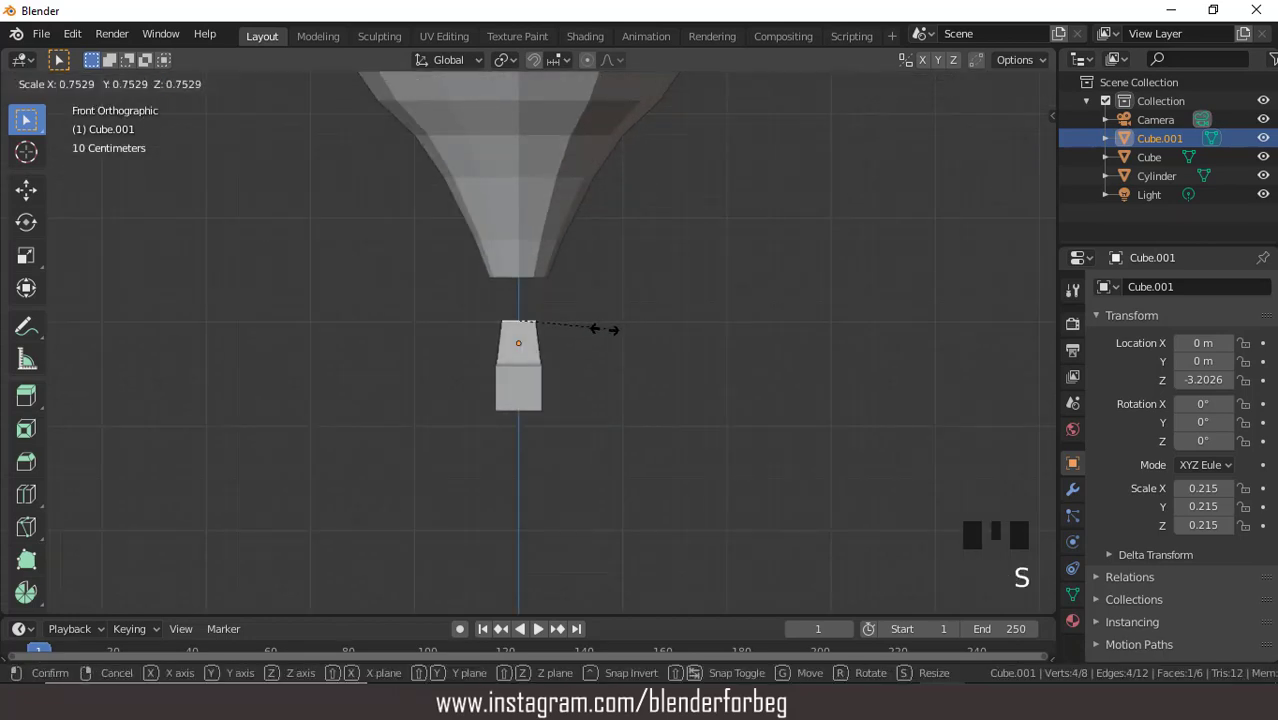
left_click(583, 330)
Step: Extrude the narrowed top face about 0.423 m up to the balloon's neck, scale it to about 1.89, and return to Object Mode
key("e")
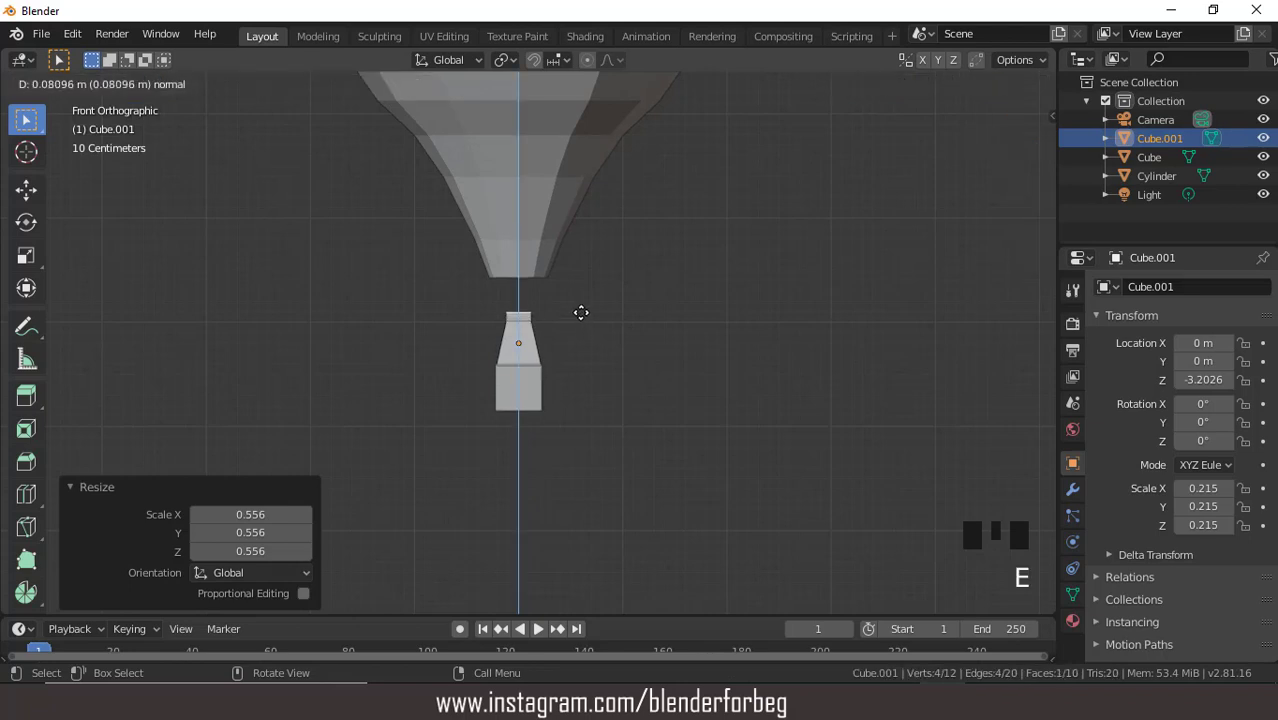
left_click(576, 286)
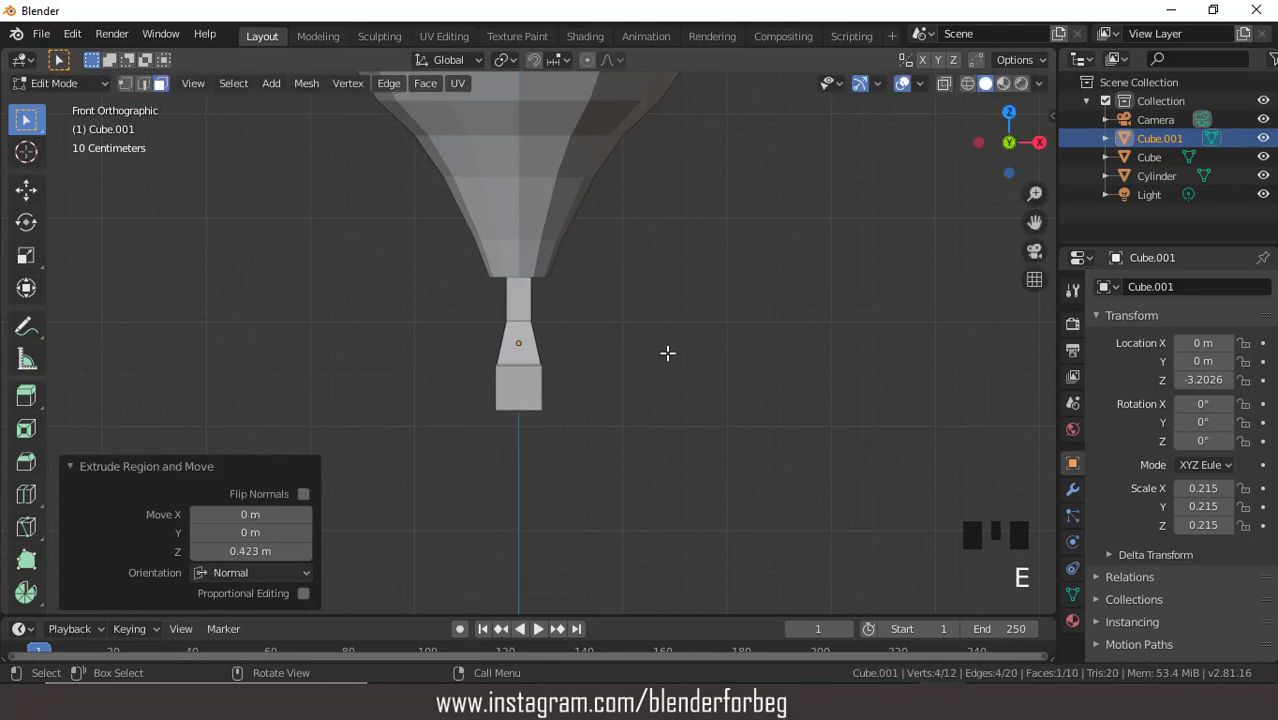
key("s")
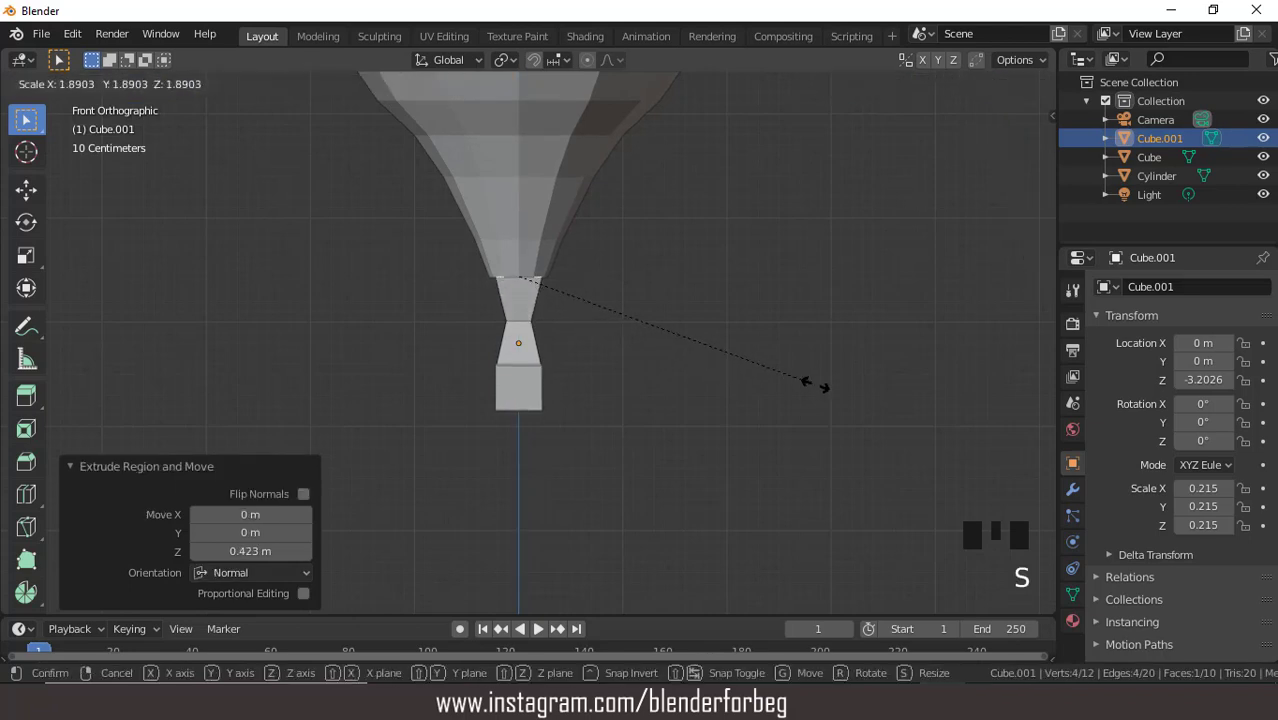
left_click(815, 384)
left_click(41, 82)
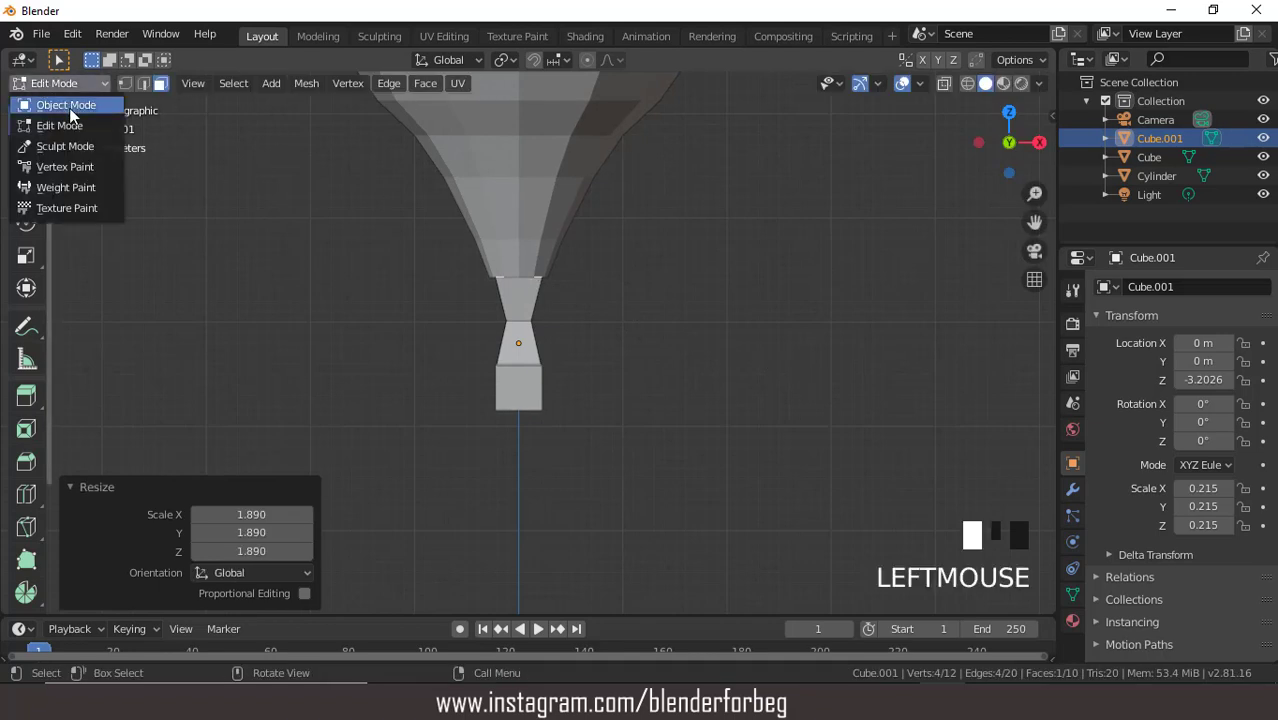
left_click(68, 108)
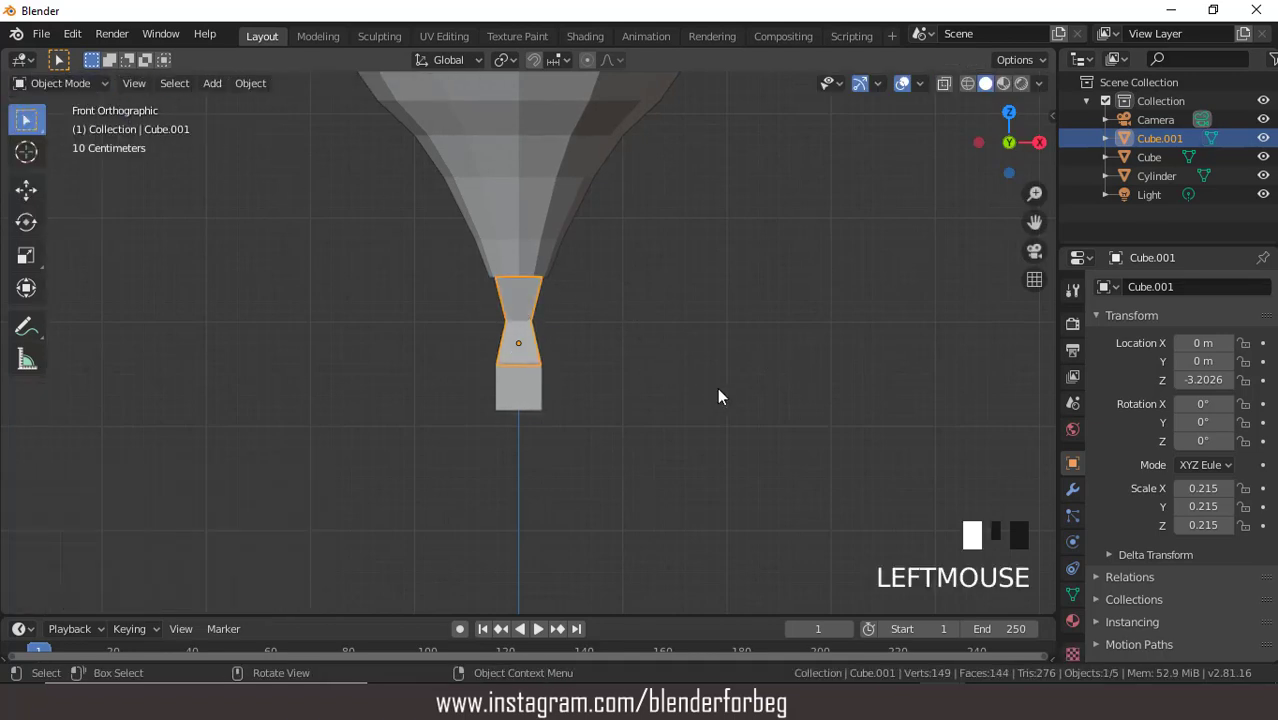
Step: Add a Wireframe modifier to the hourglass-shaped connector above the basket with a thickness of 0.082 m
left_click(1072, 489)
left_click(1116, 287)
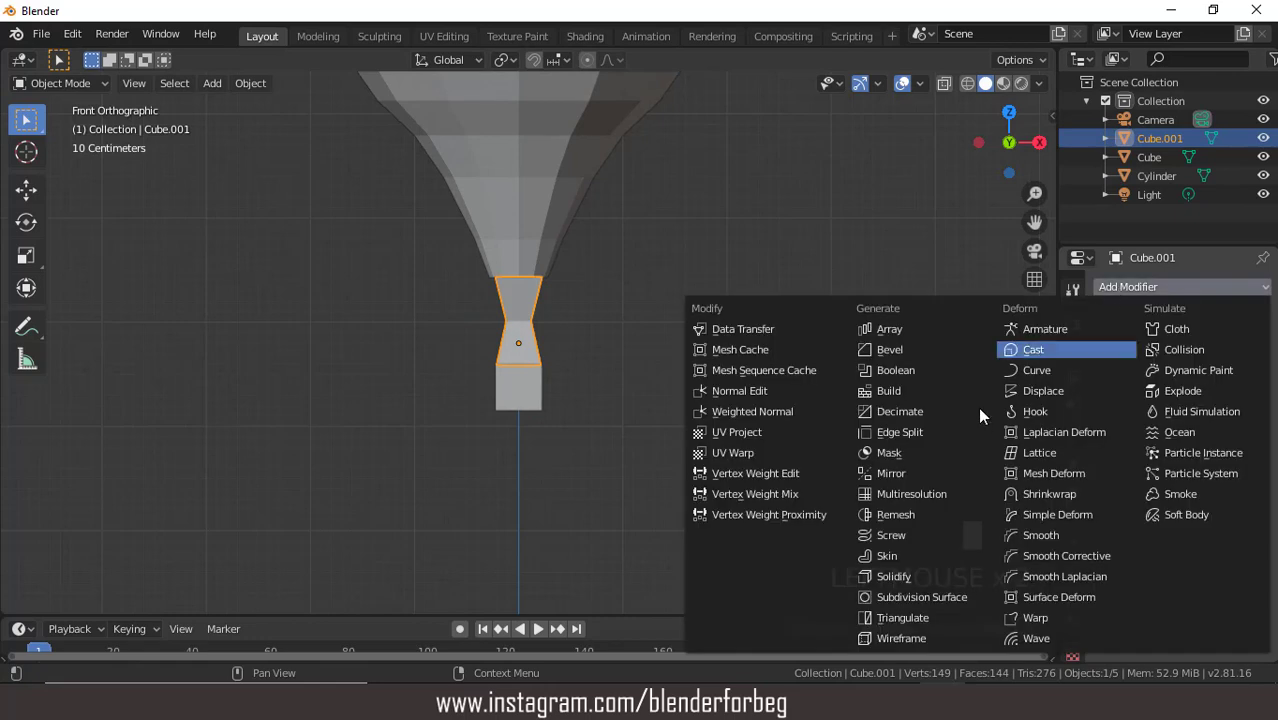
left_click(903, 638)
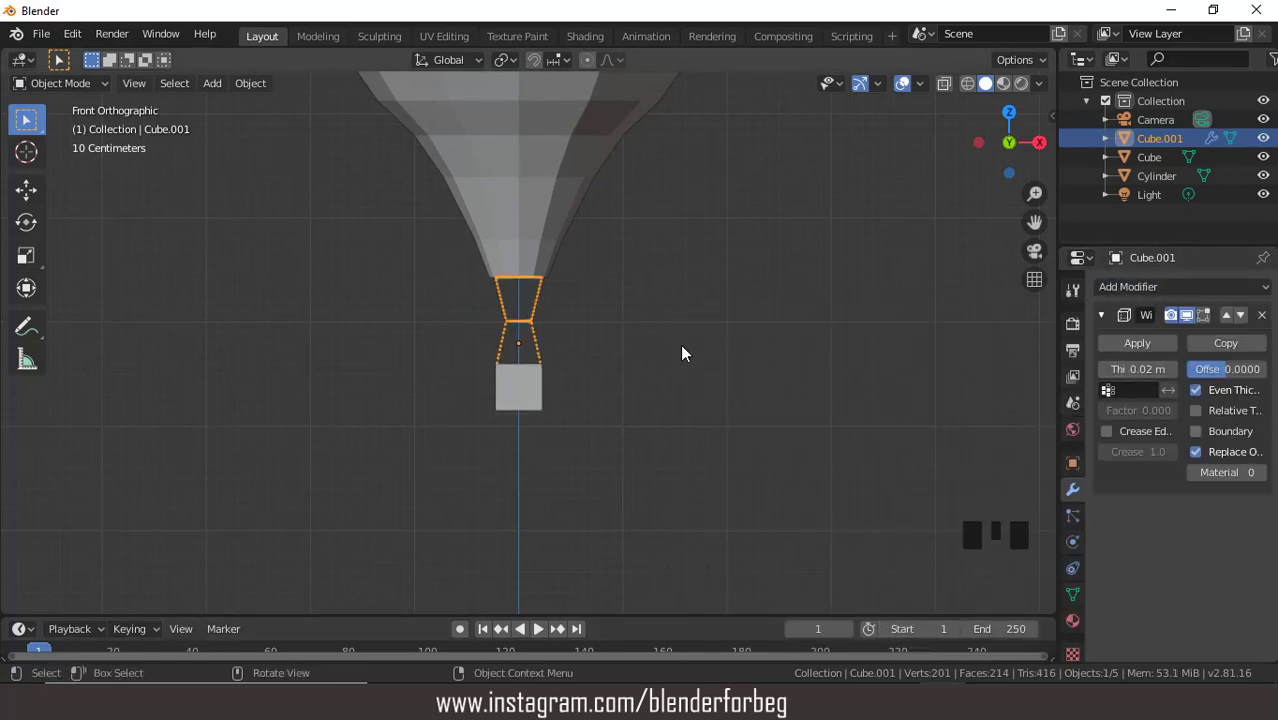
key("shift+b")
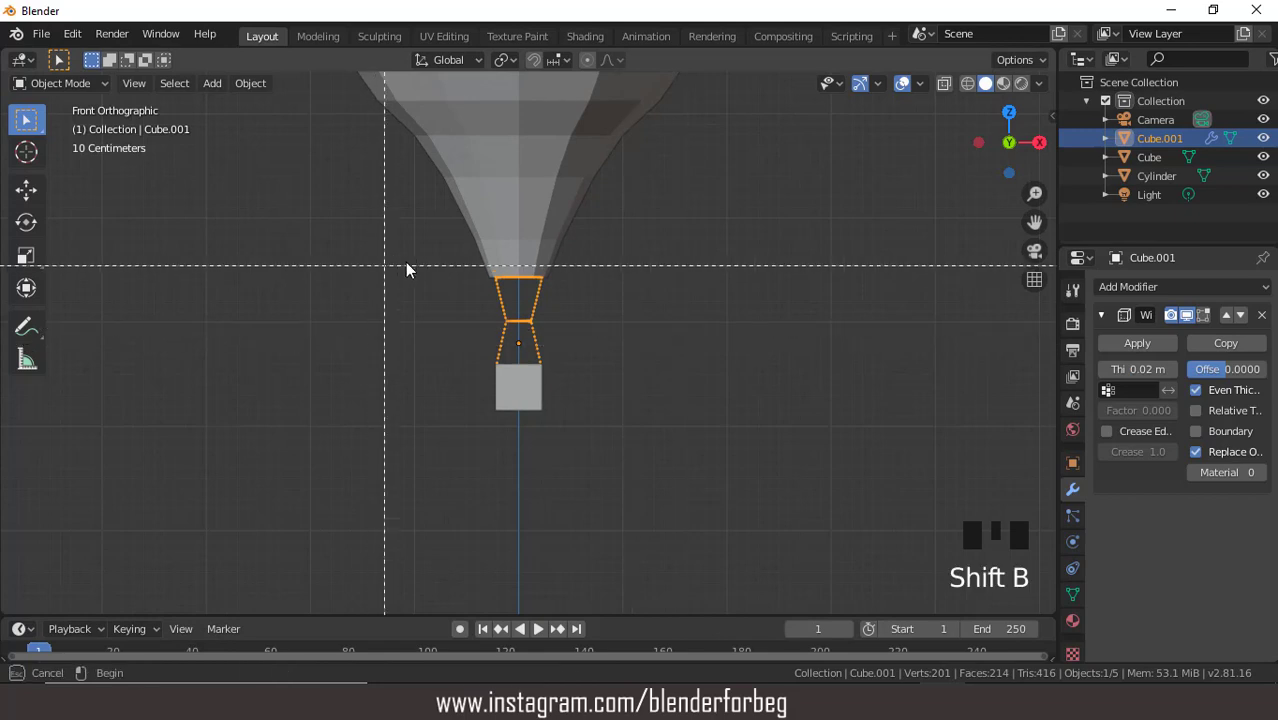
left_click_drag(420, 230, 550, 300)
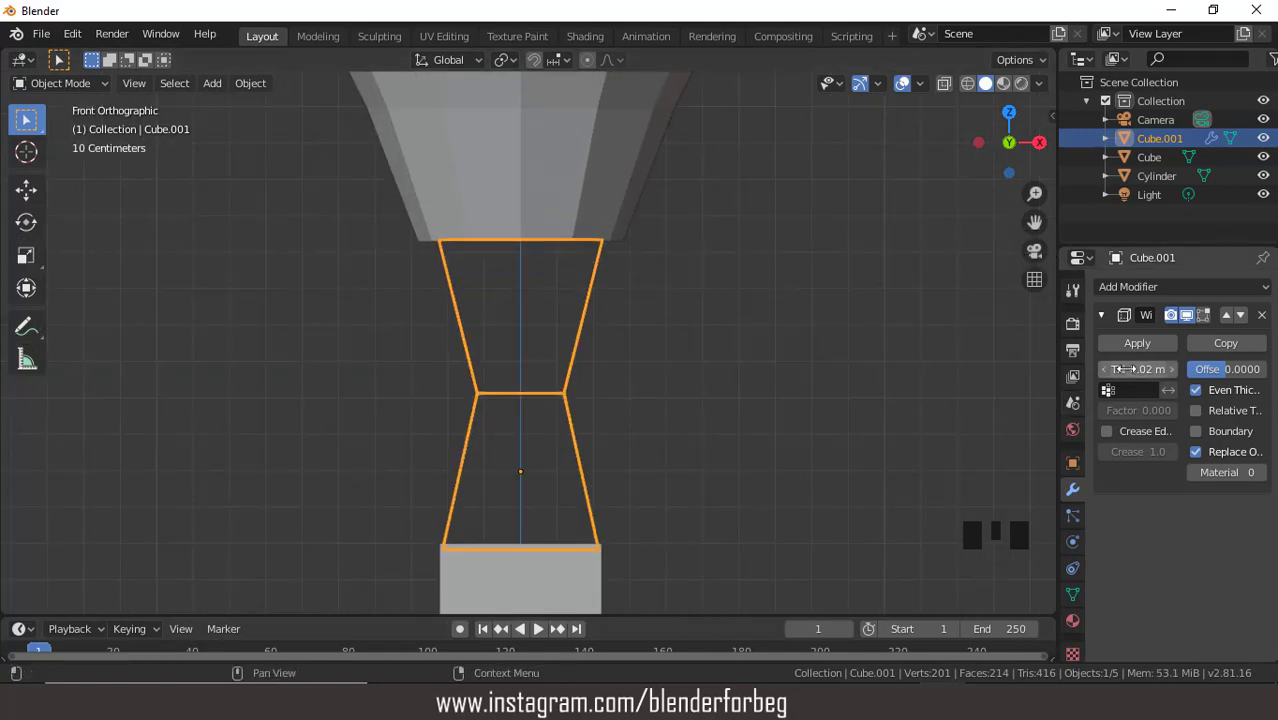
left_click_drag(1133, 369, 1200, 369)
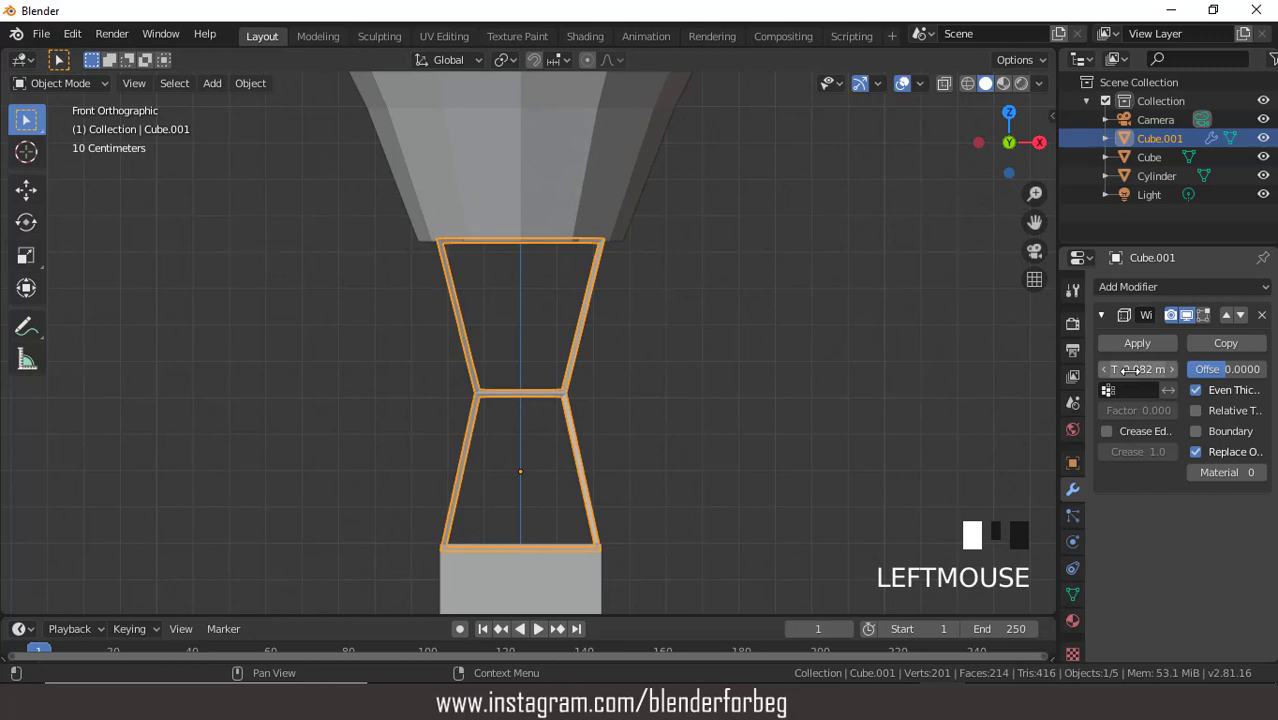
Step: Preview the connector frame by toggling the viewport overlays off and on, and apply its Wireframe modifier
left_click(902, 84)
left_click(901, 86)
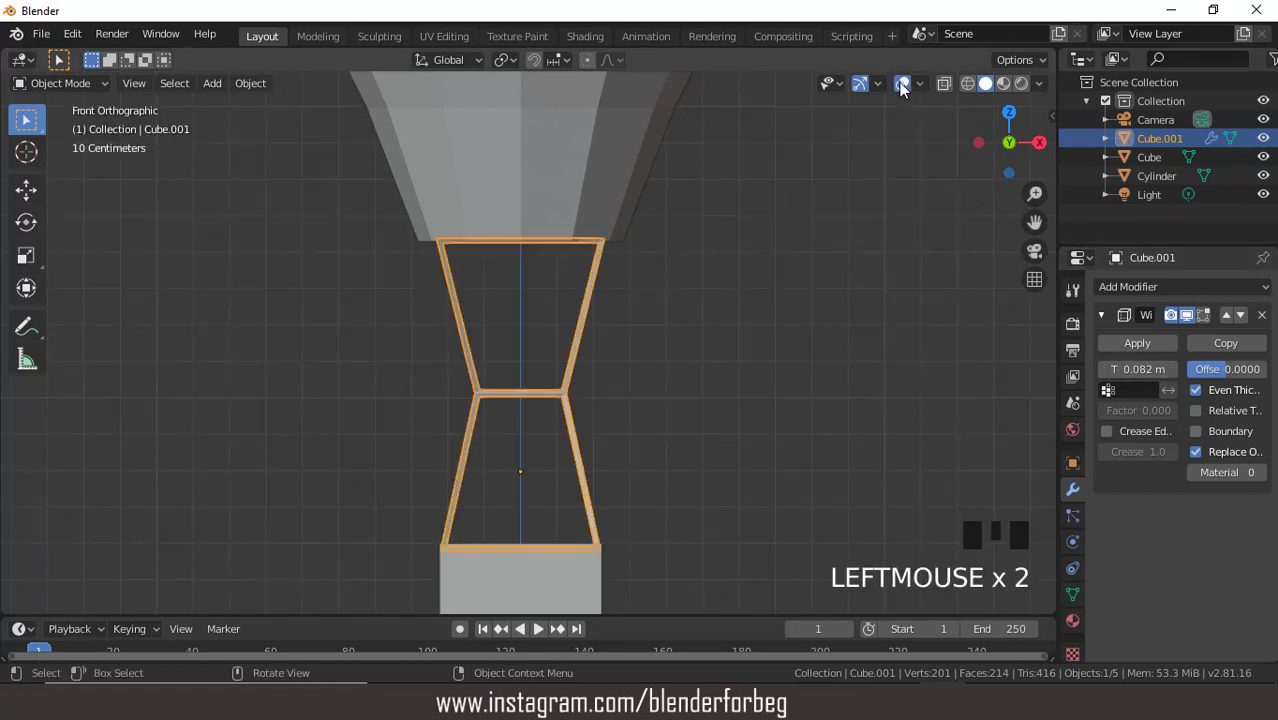
left_click(1131, 341)
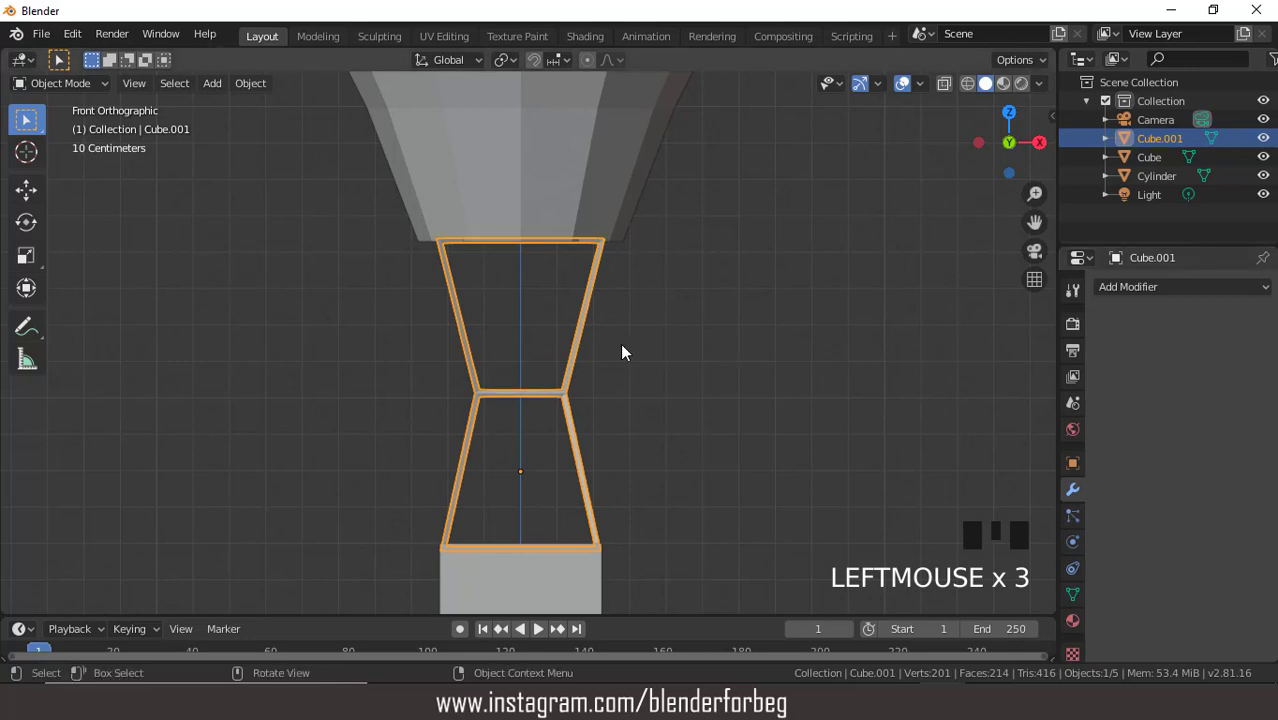
right_click(630, 317)
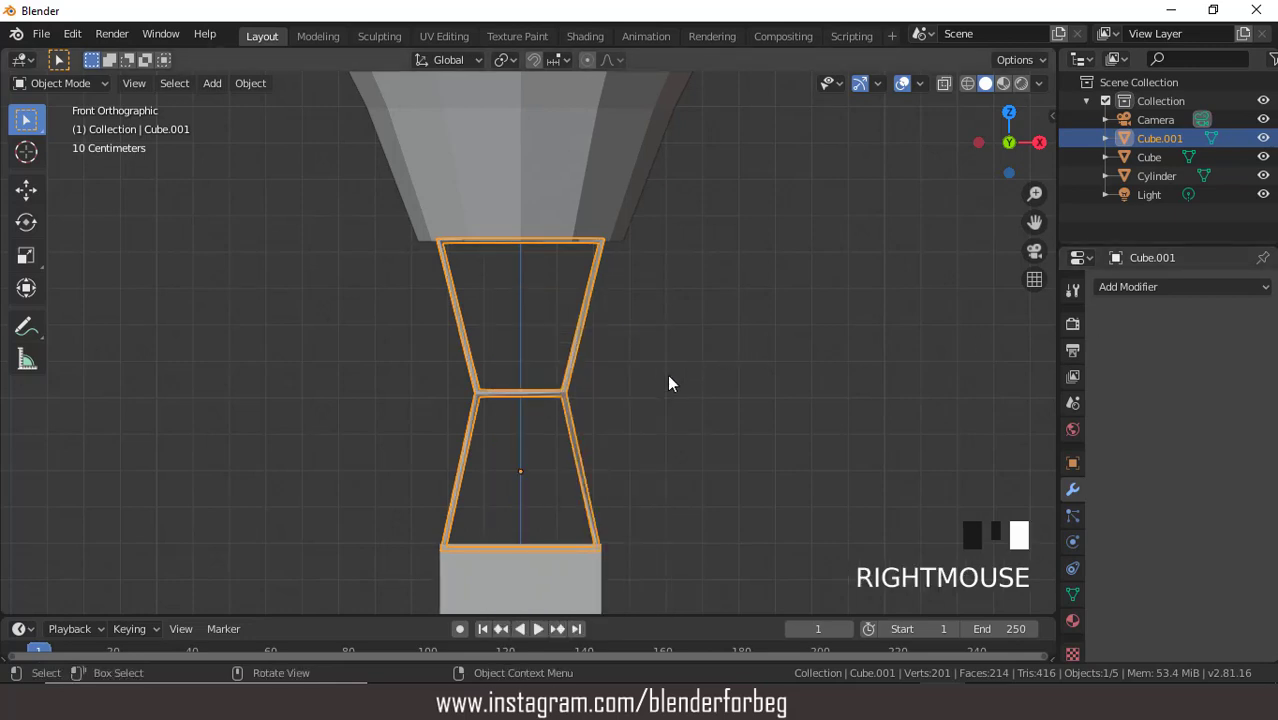
Step: Select the balloon envelope and enter Edit Mode on it, looking straight down in top view
scroll(670, 378, "down", 4)
mouse_move(667, 372)
middle_mouse_down()
mouse_move(566, 356)
mouse_move(590, 371)
mouse_move(658, 336)
mouse_move(674, 351)
middle_mouse_up()
scroll(661, 349, "down", 5)
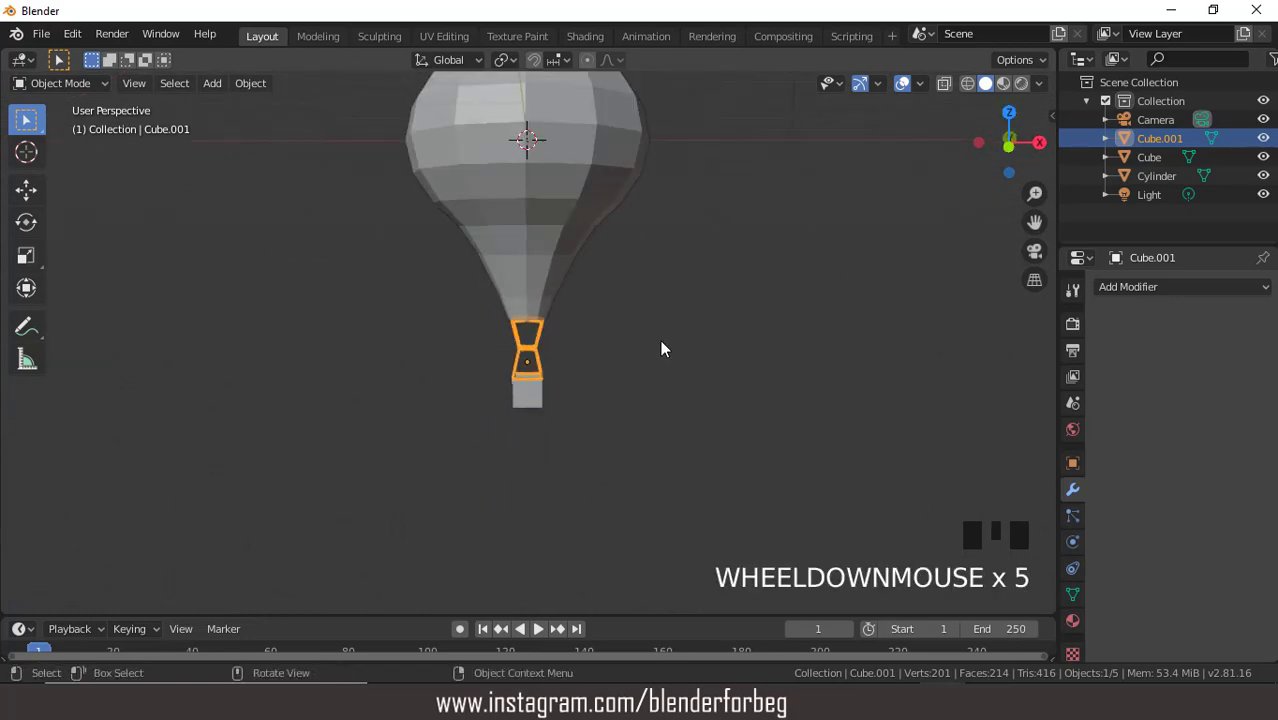
left_click(563, 208)
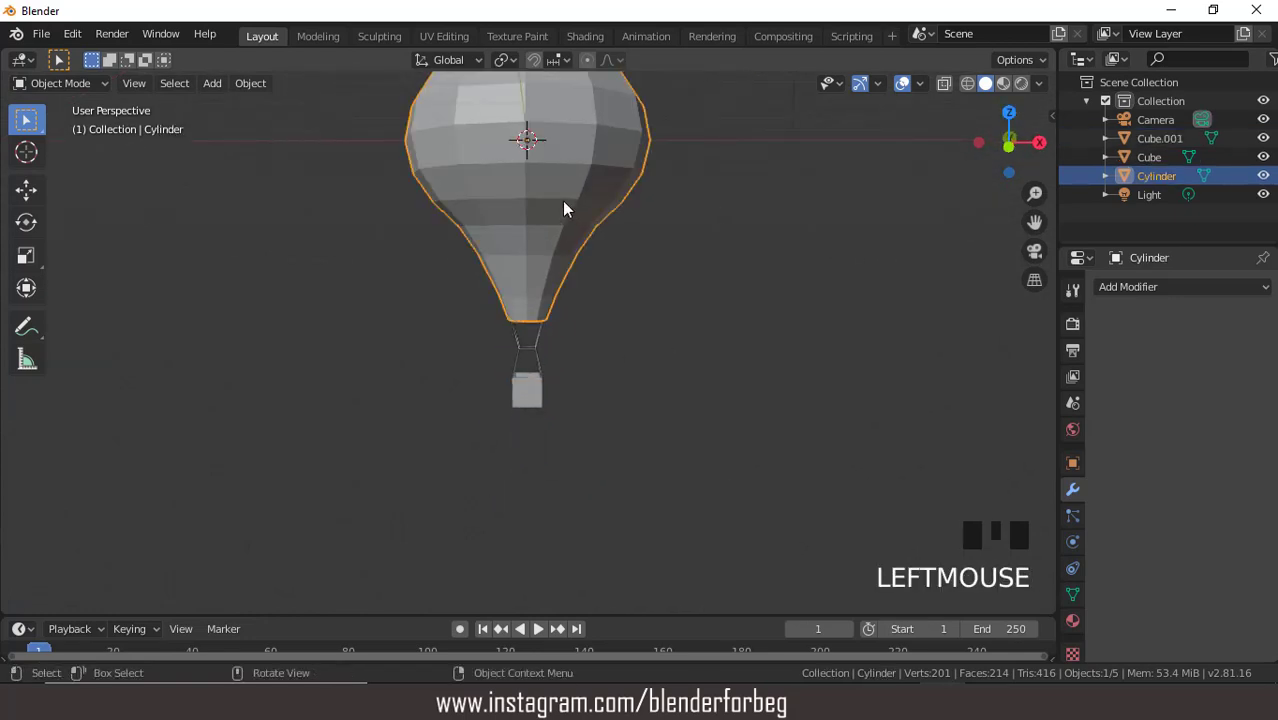
key("ctrl+KP_8")
key("ctrl+KP_8")
key("ctrl+KP_8")
key("ctrl+KP_8")
key("ctrl+KP_8")
key("ctrl+KP_8")
key("ctrl+KP_8")
key("ctrl+KP_8")
key("ctrl+KP_8")
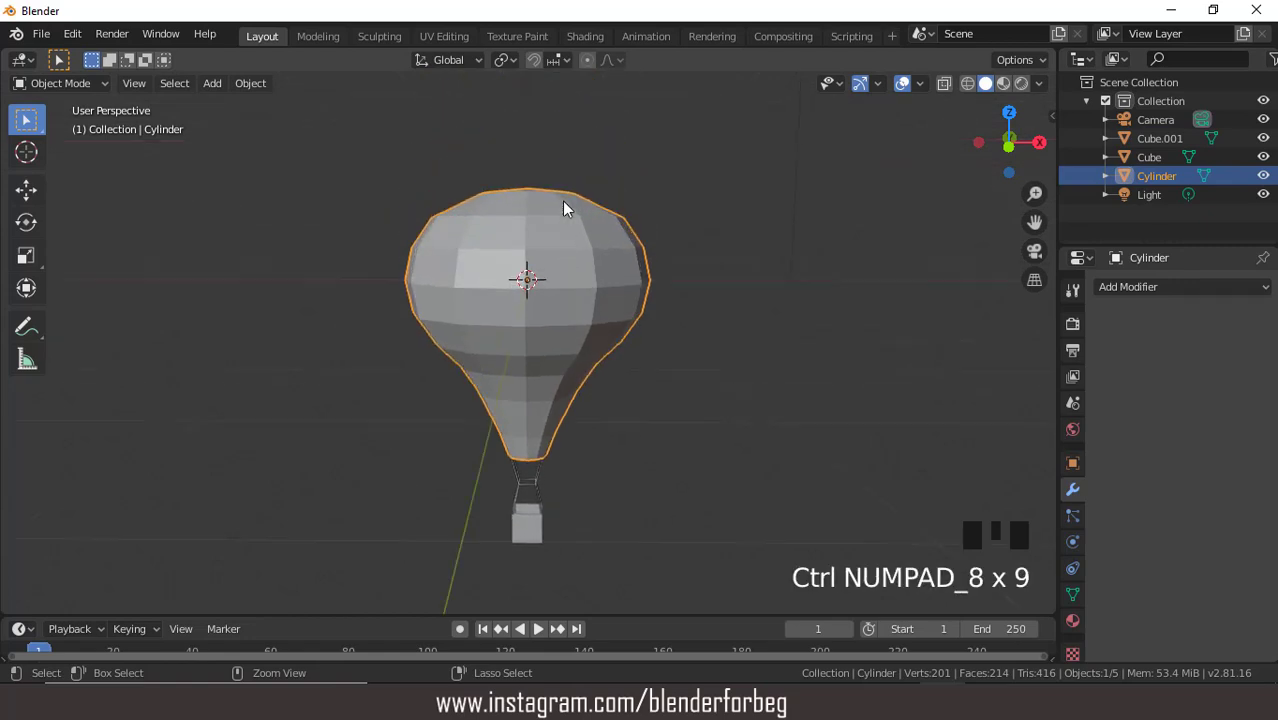
middle_click_drag(562, 201, 593, 293)
left_click(48, 80)
left_click(57, 125)
scroll(548, 241, "up", 2)
key("KP_7")
scroll(593, 293, "up", 2)
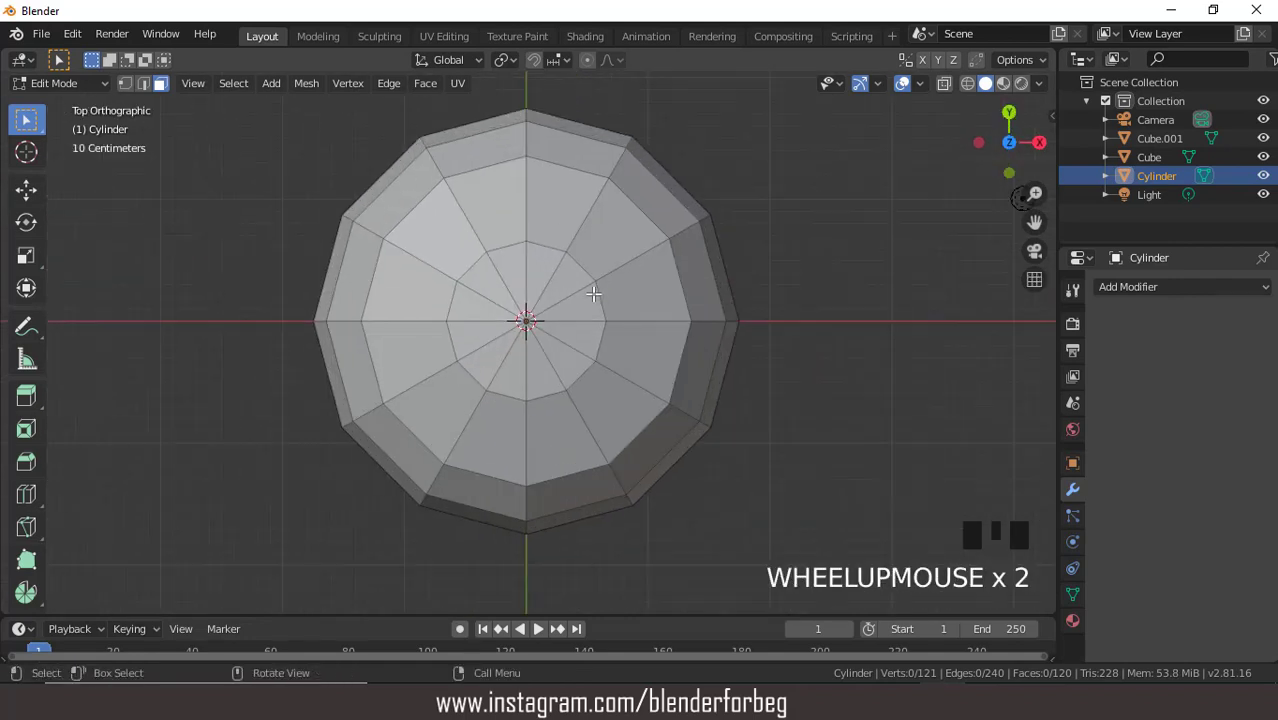
Step: Select every second vertical column of faces around the balloon, six in all, including their triangles at the crown
left_click(597, 297)
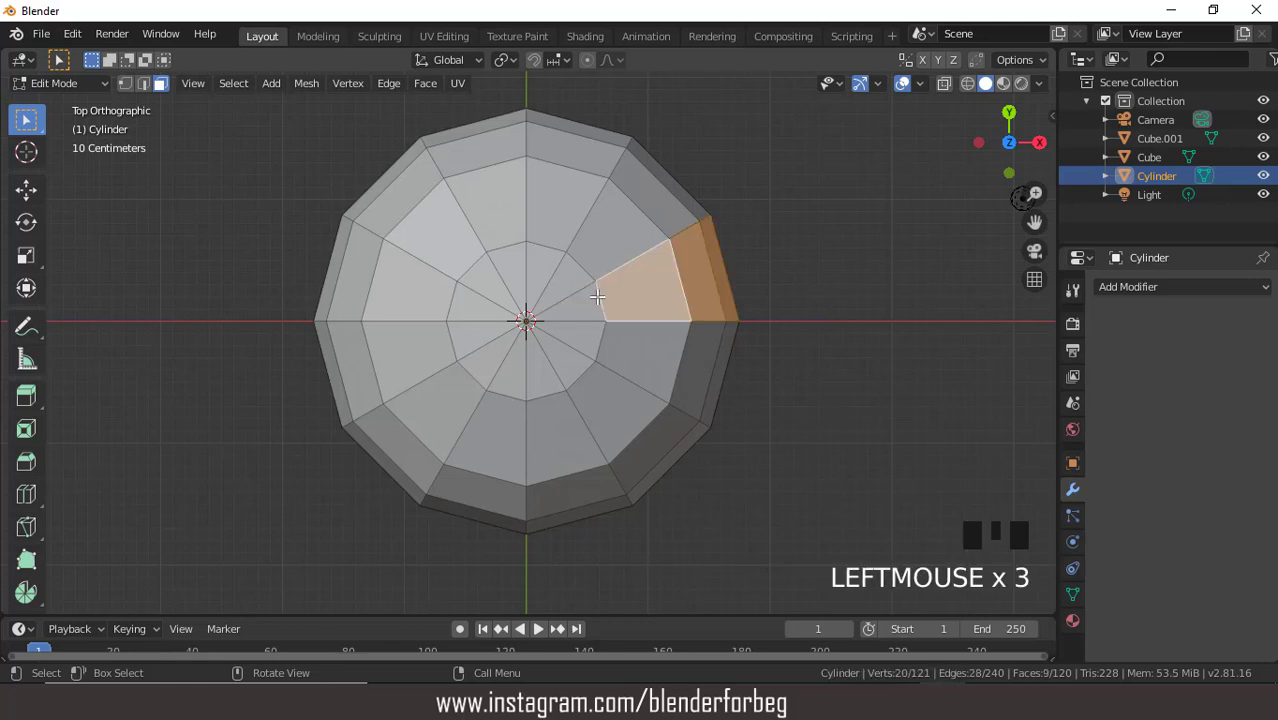
left_click(597, 297, "shift")
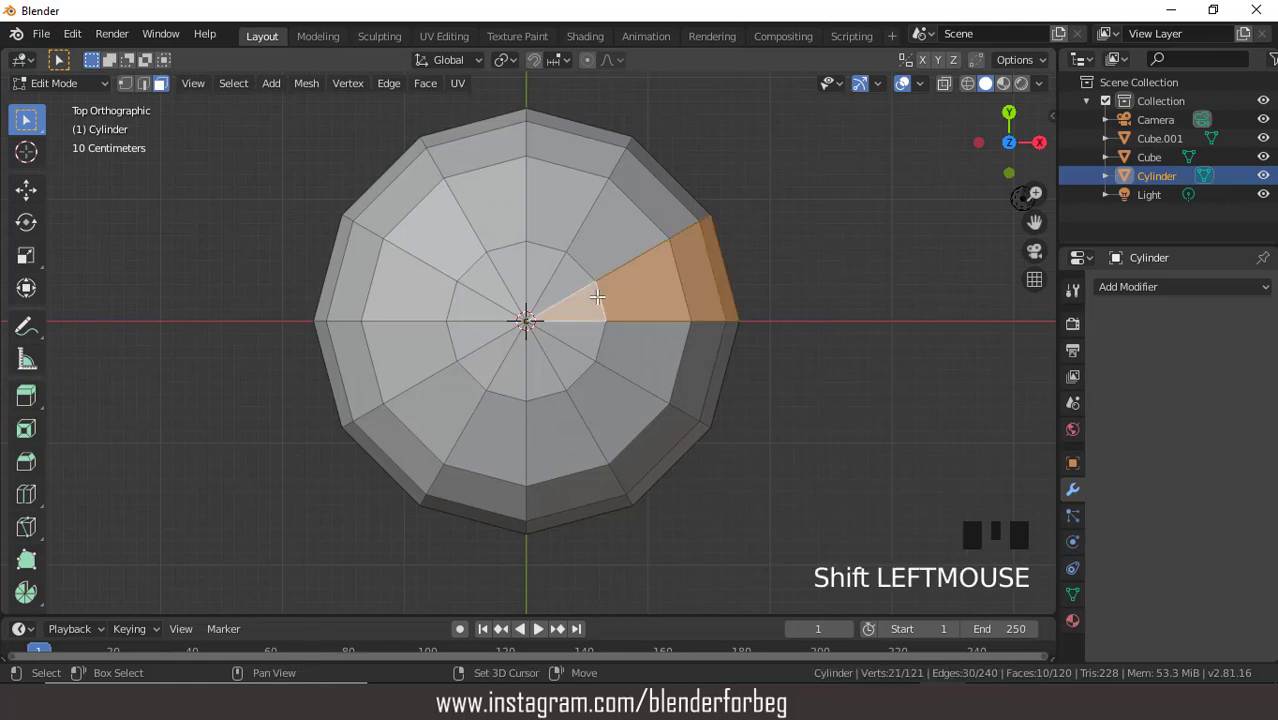
left_click(541, 249, "shift")
double_click(468, 264, "shift")
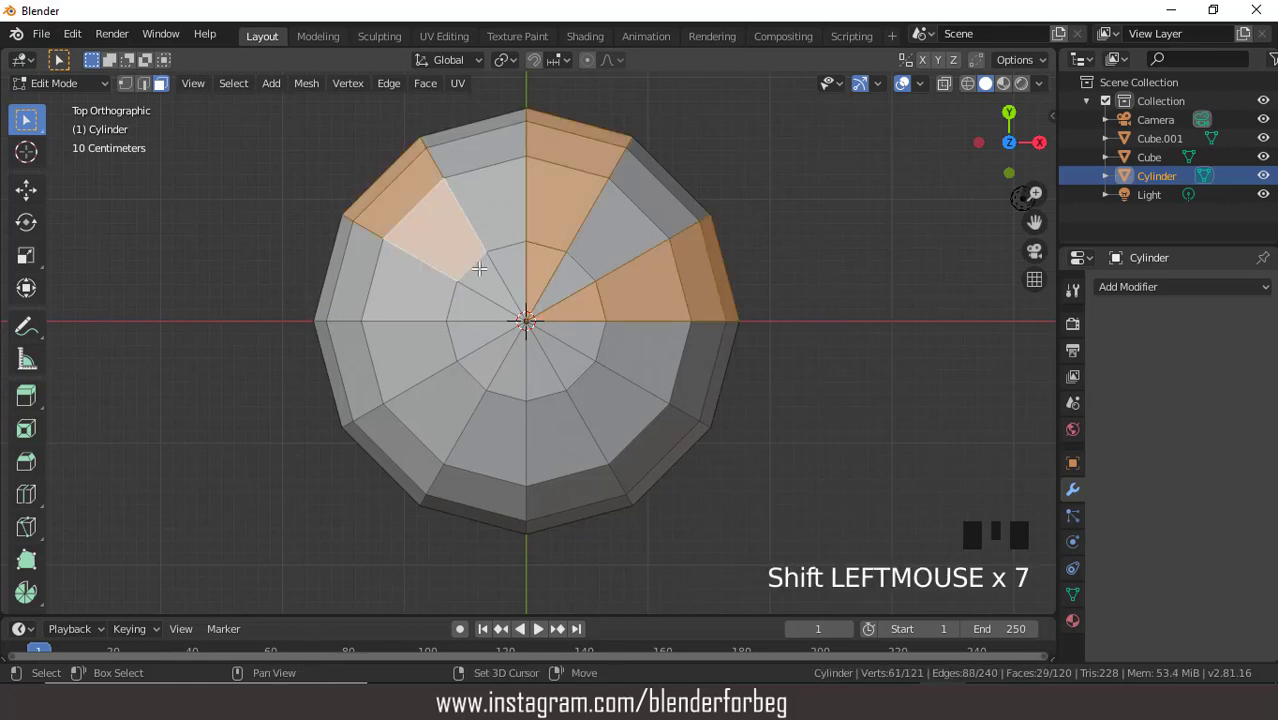
left_click(486, 279, "shift")
double_click(455, 338, "shift")
left_click(455, 338, "shift")
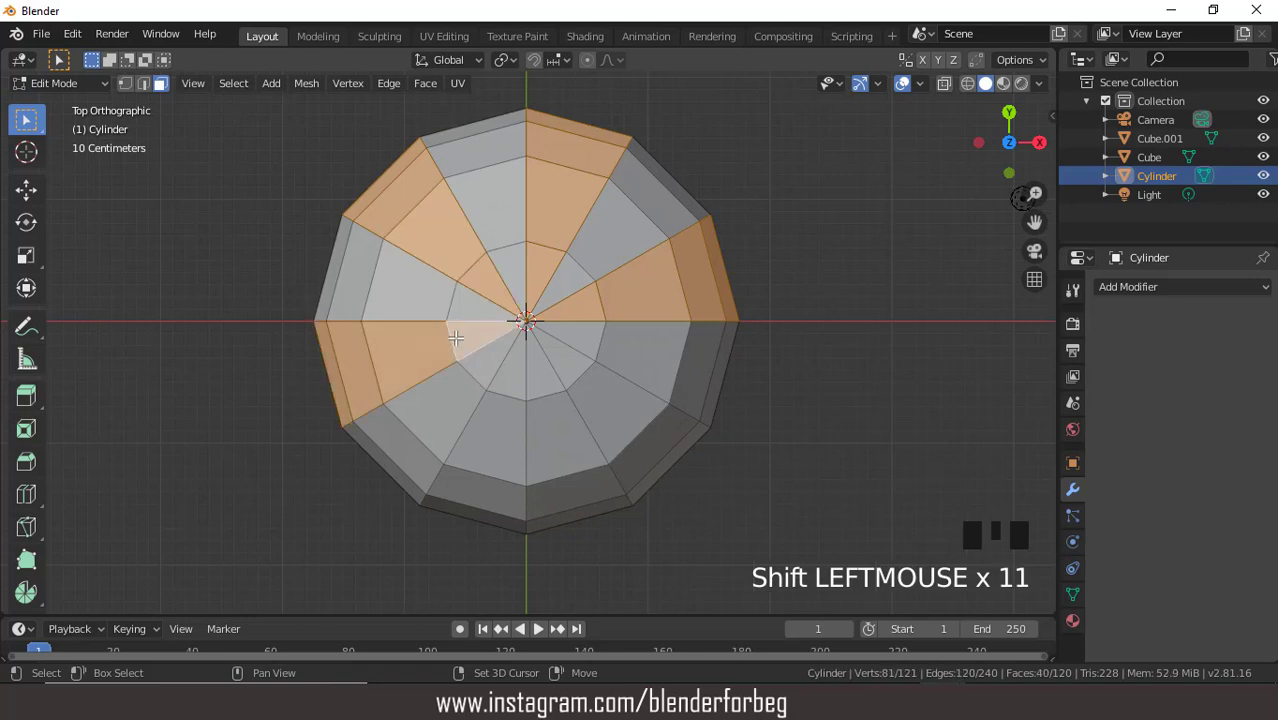
double_click(515, 397, "shift")
left_click(515, 397, "shift")
left_click(574, 376, "shift")
double_click(574, 376, "shift")
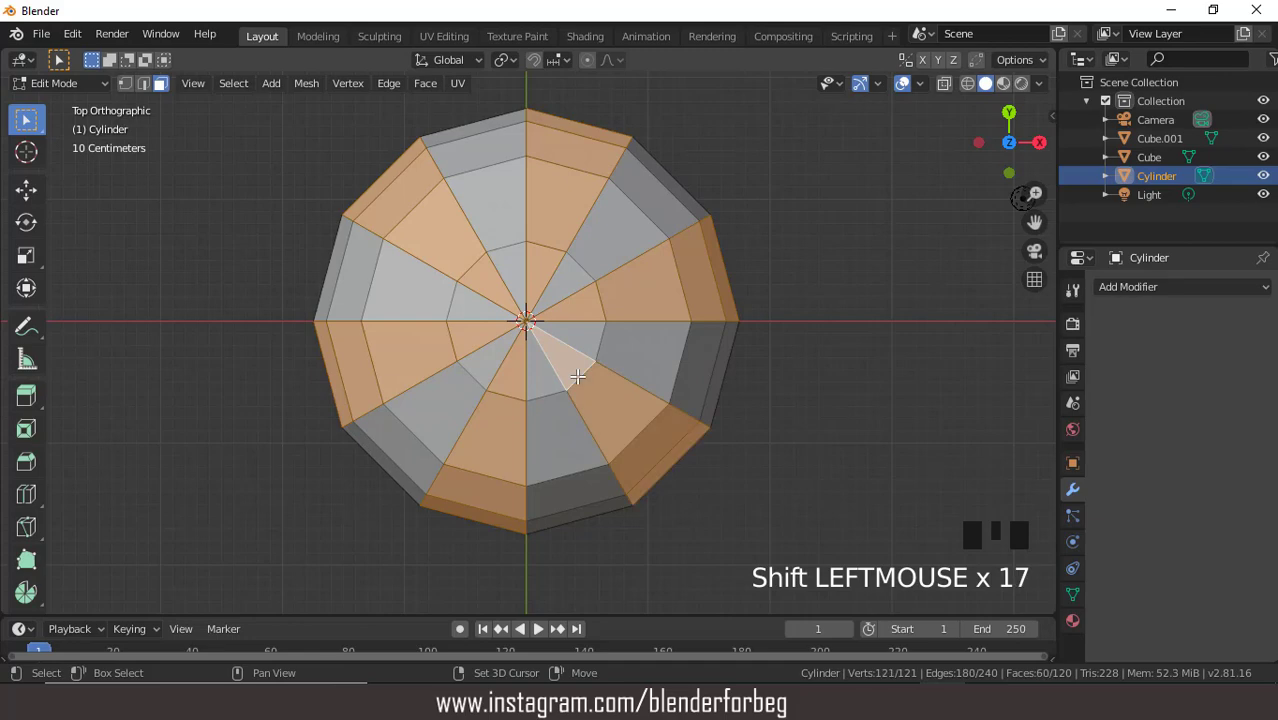
Step: Check the alternating face selection along the balloon's side and return to Object Mode
middle_click_drag(719, 431, 682, 310)
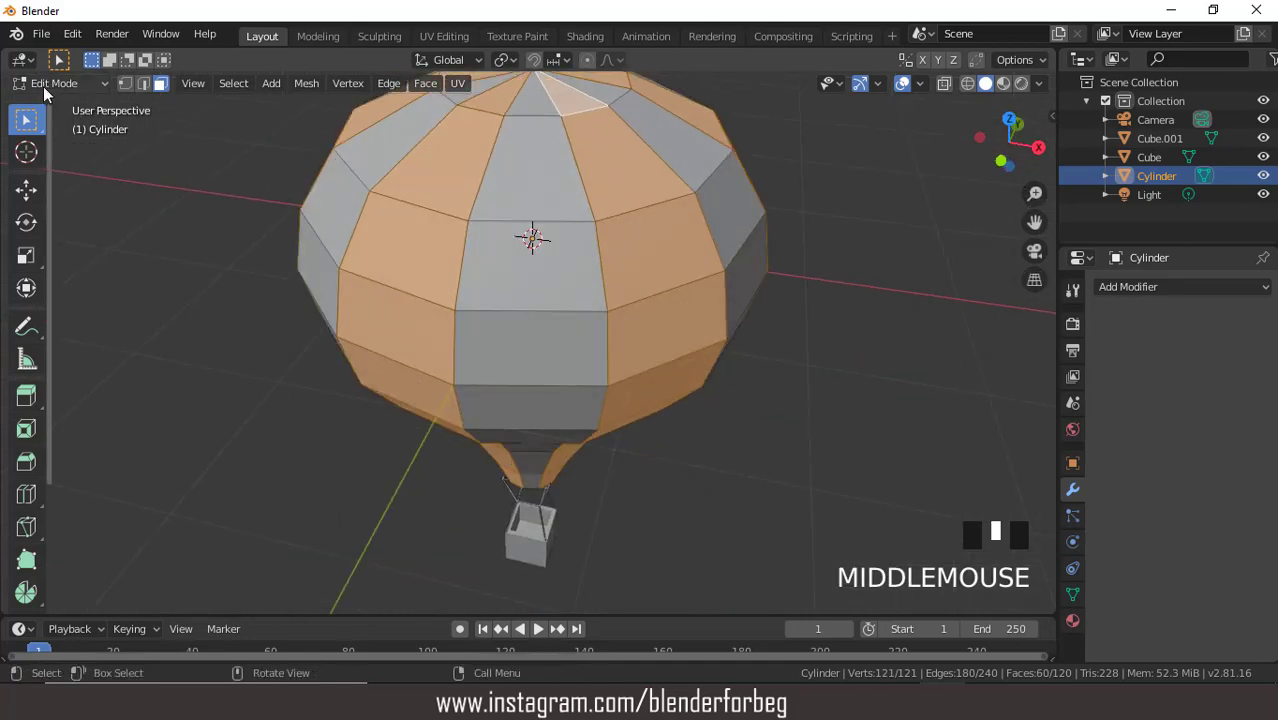
left_click(43, 86)
left_click(55, 101)
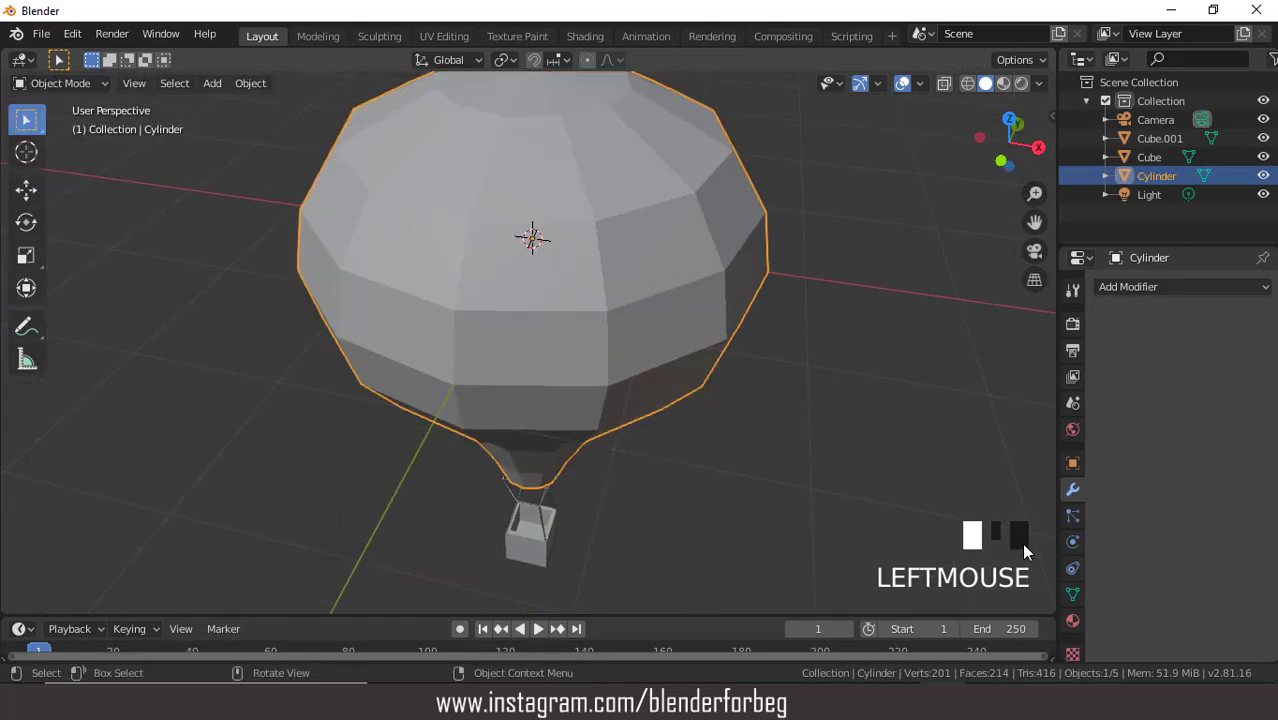
Step: Give the balloon envelope two materials: a default white one and a second with a light blue base color (H 0.545, S 0.625, V 0.906)
left_click(1072, 620)
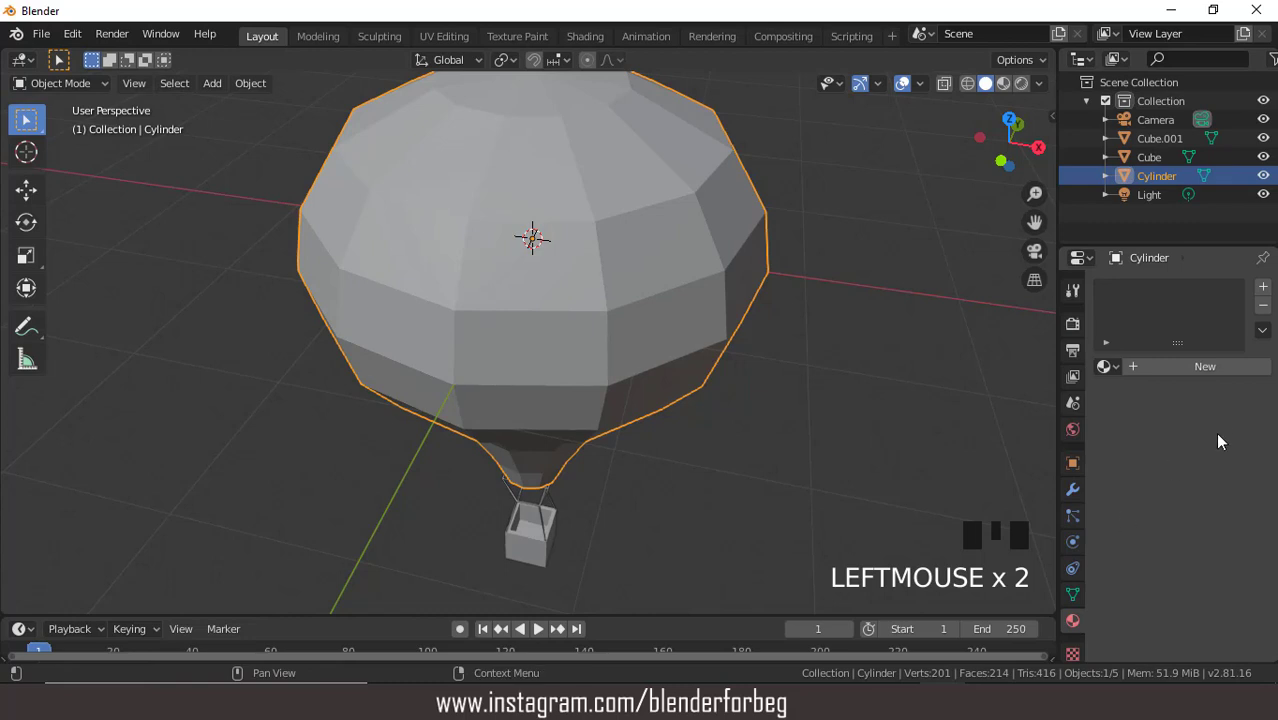
left_click(1263, 286)
left_click(1186, 367)
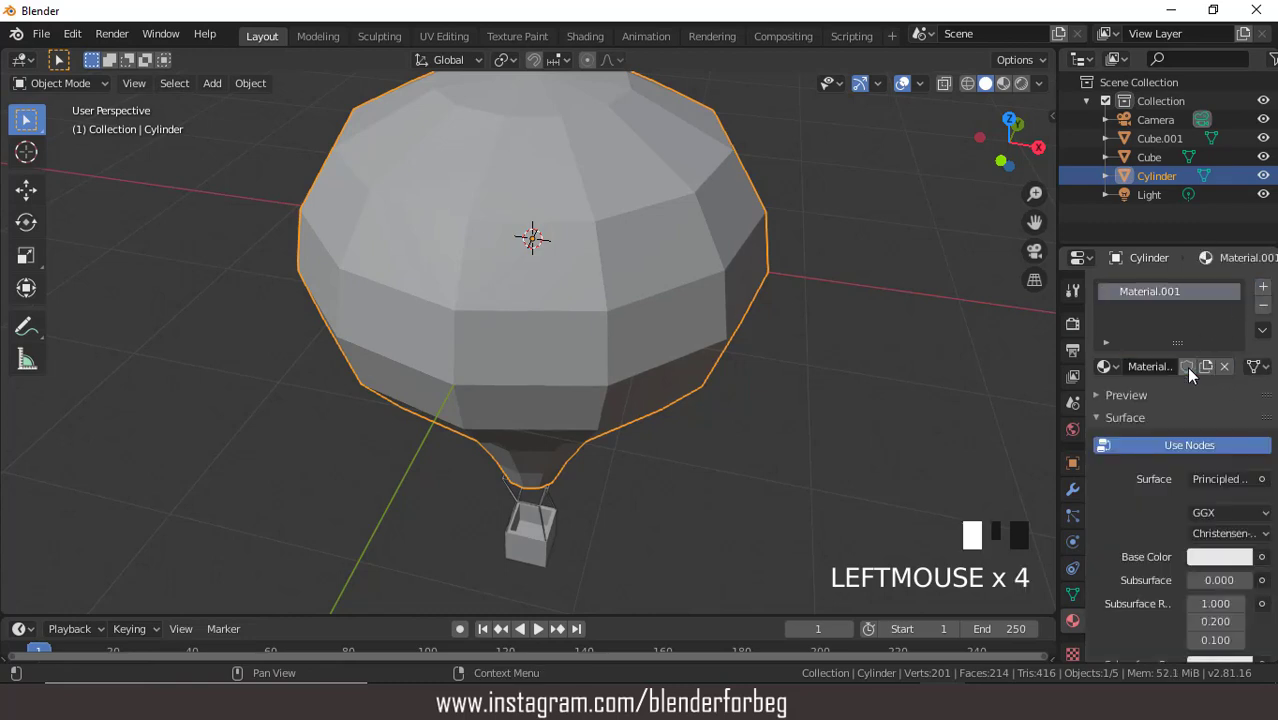
left_click(1263, 286)
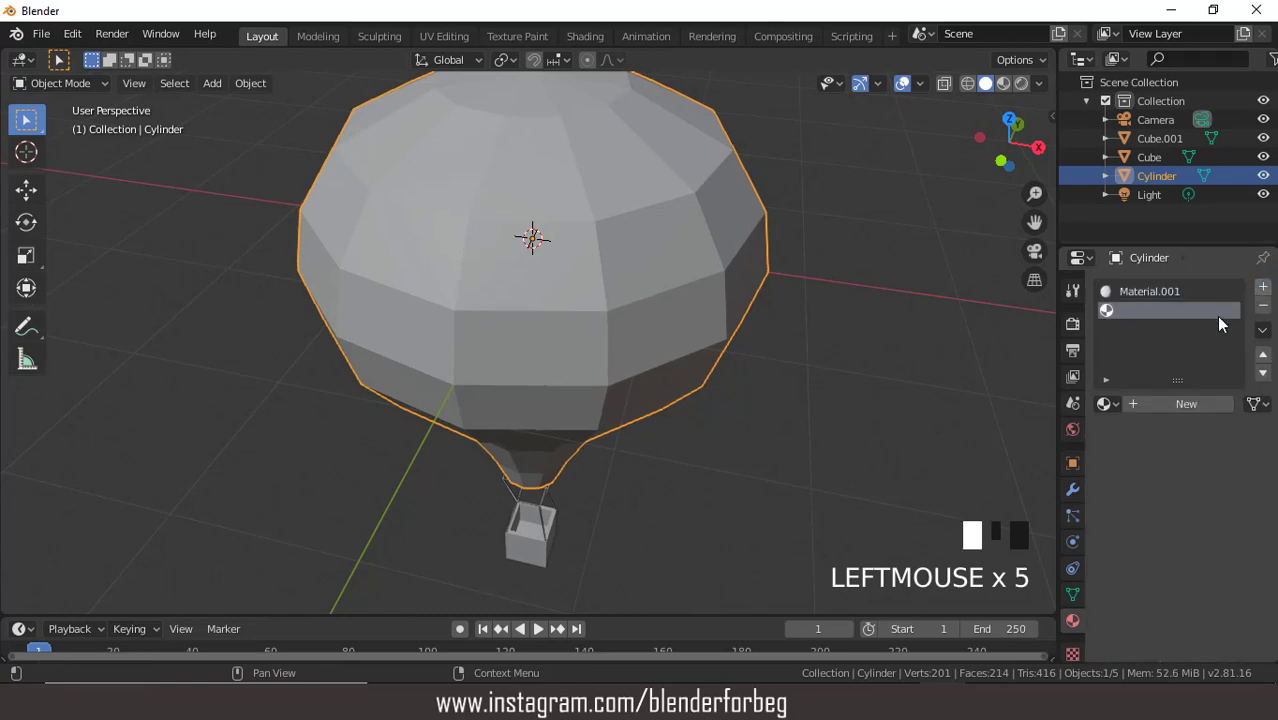
left_click(1186, 403)
left_click(1215, 570)
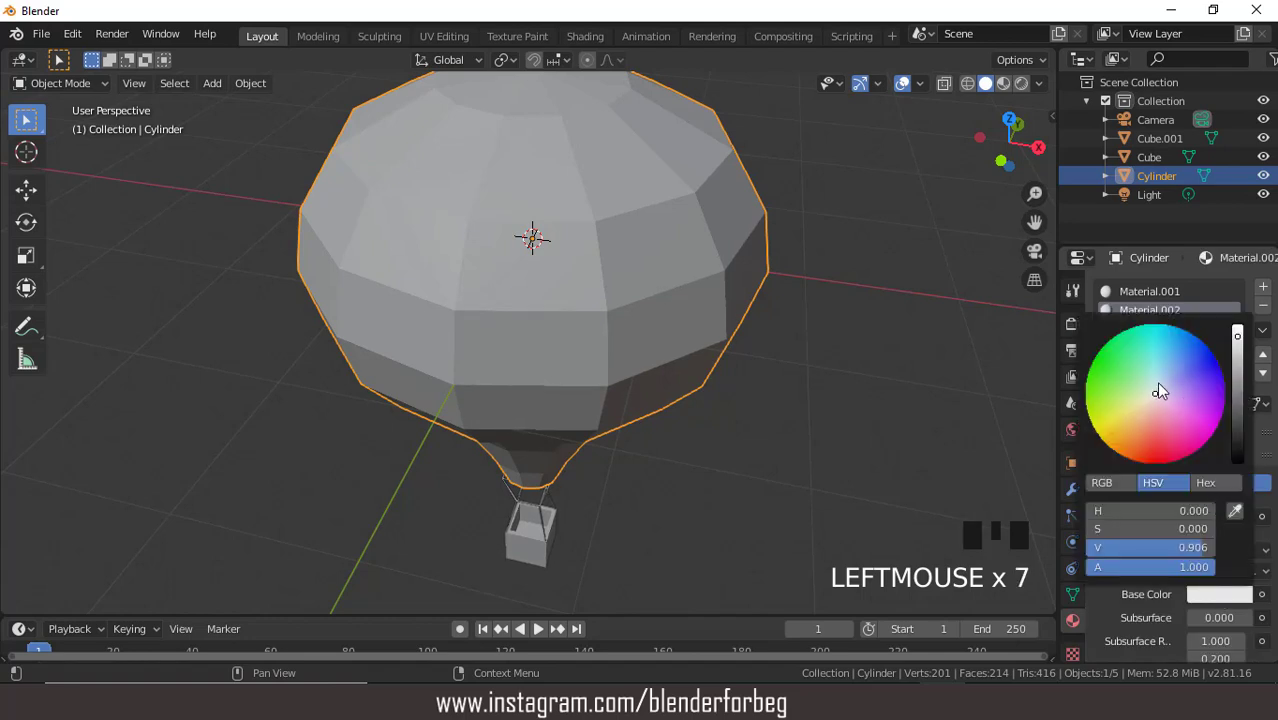
left_click_drag(1158, 386, 1169, 352)
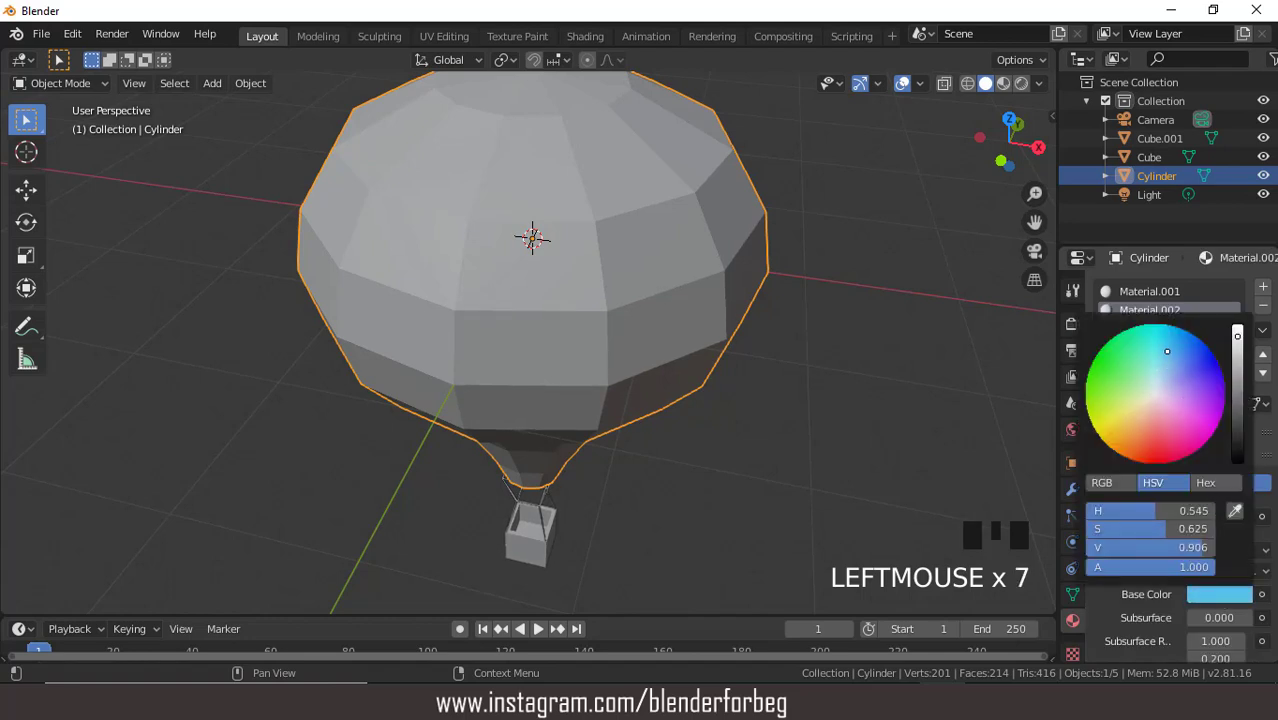
Step: Switch the viewport to Material Preview and assign the light blue material to the selected alternating face columns of the envelope in Edit Mode
scroll(762, 281, "down", 2)
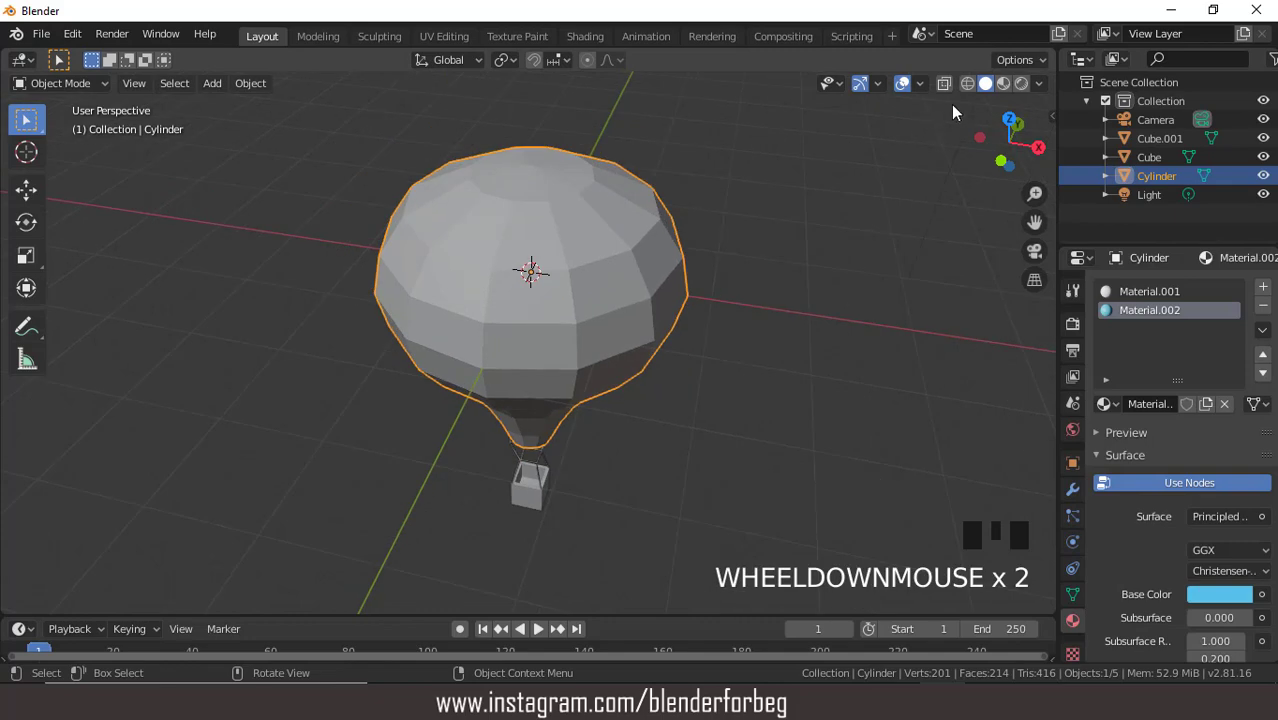
left_click(1003, 84)
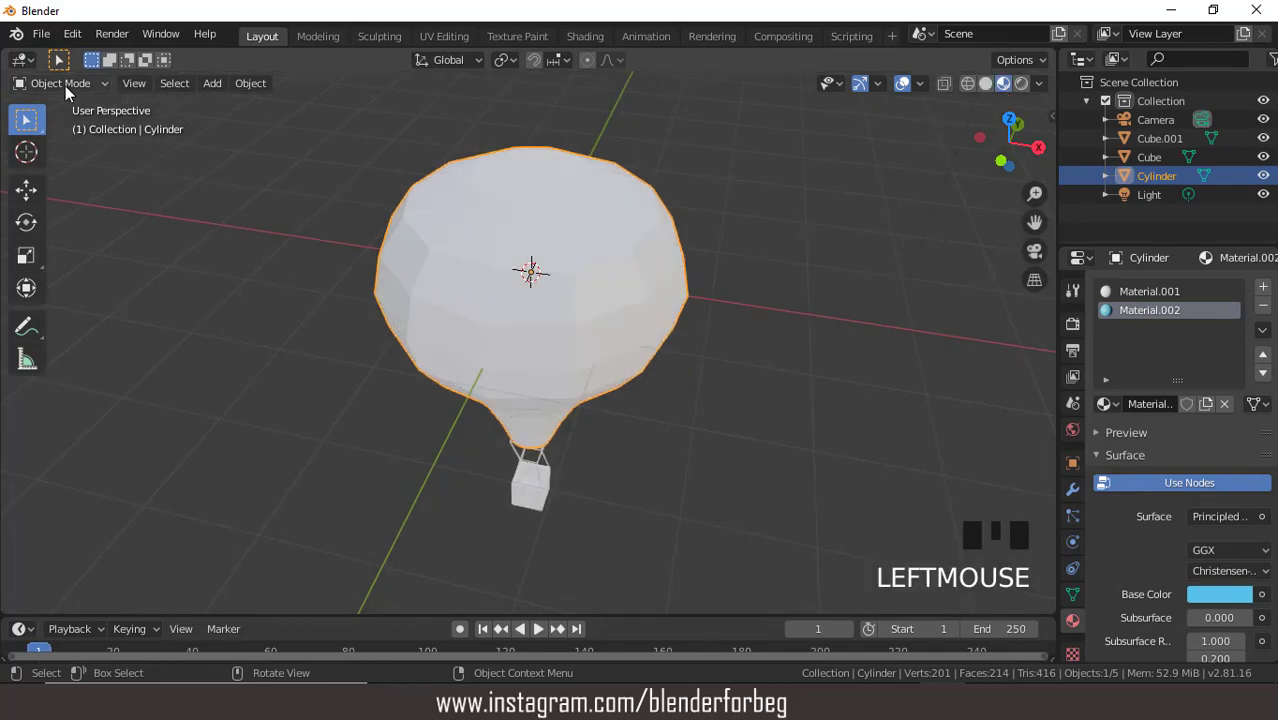
left_click(62, 83)
left_click(62, 127)
middle_click_drag(580, 300, 608, 275)
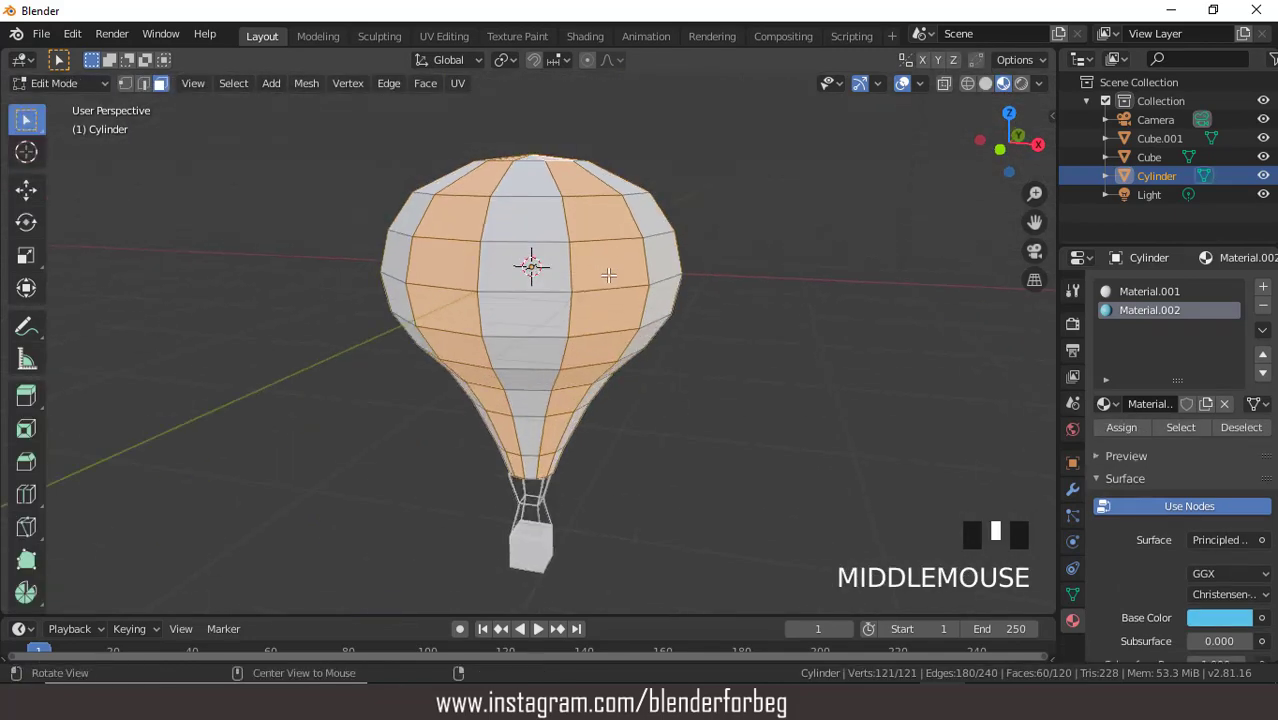
left_click(1120, 428)
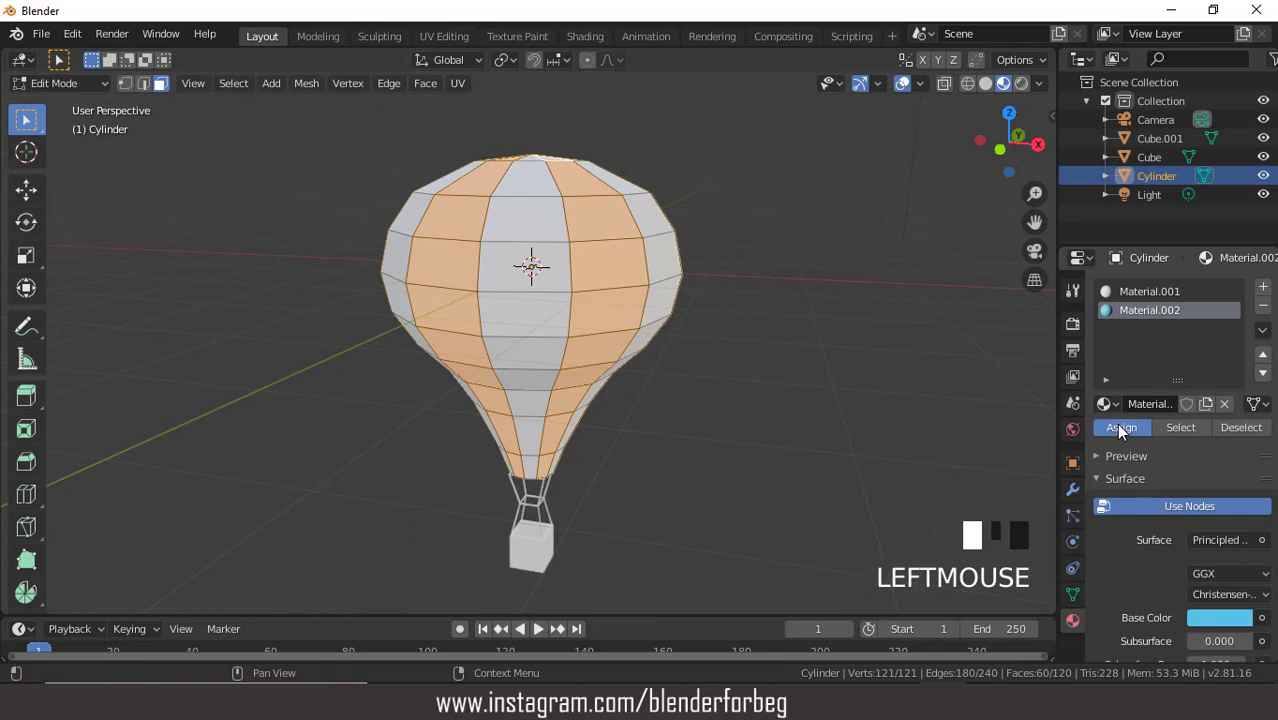
left_click(902, 85)
left_click(902, 85)
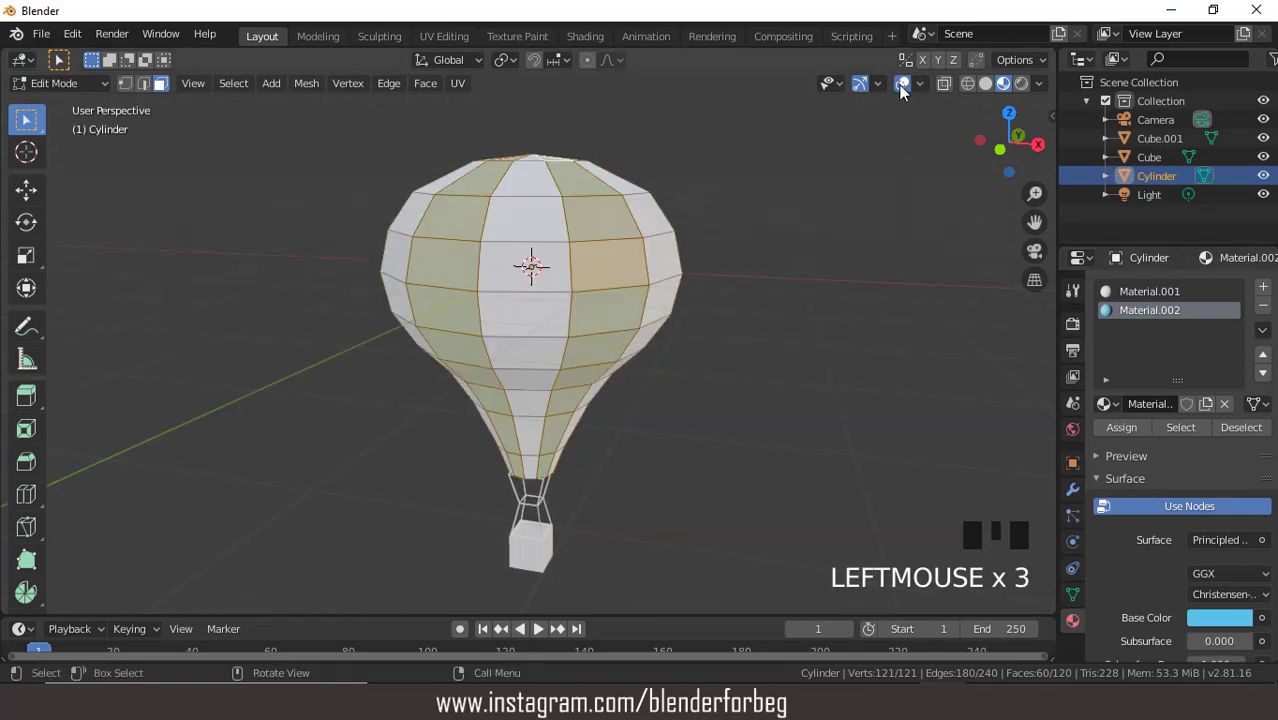
Step: Return to Object Mode and shade the striped balloon envelope smooth
middle_click_drag(826, 212, 602, 157)
left_click(66, 84)
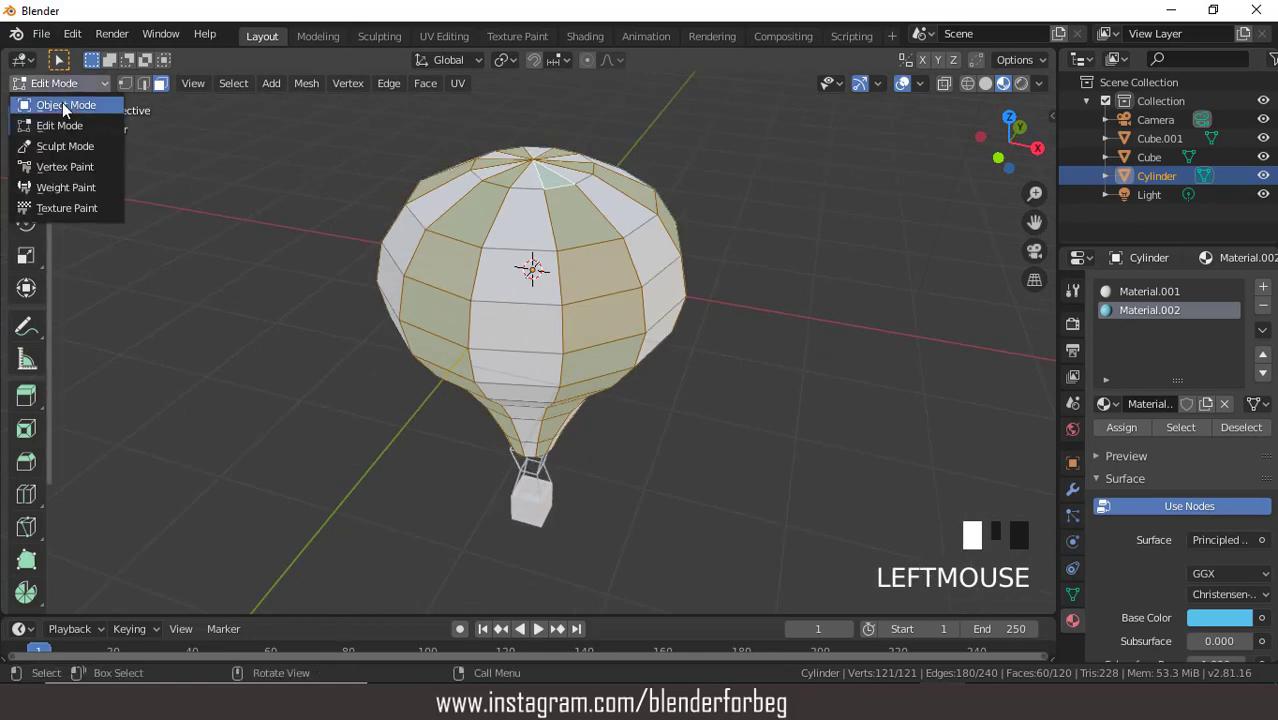
left_click(62, 104)
right_click(581, 256)
left_click(581, 256)
middle_click_drag(583, 262, 660, 283)
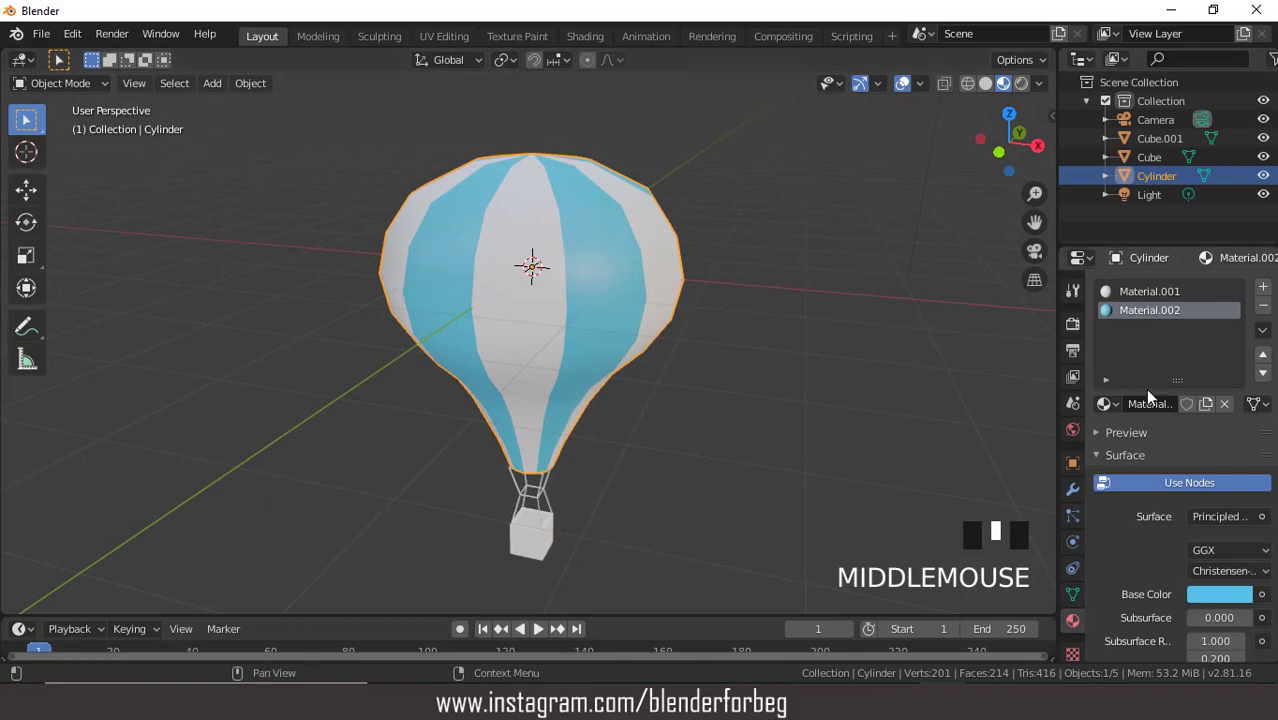
Step: Twist the envelope by 76.4° around the Z axis with a Simple Deform modifier and apply the modifier
left_click(1073, 488)
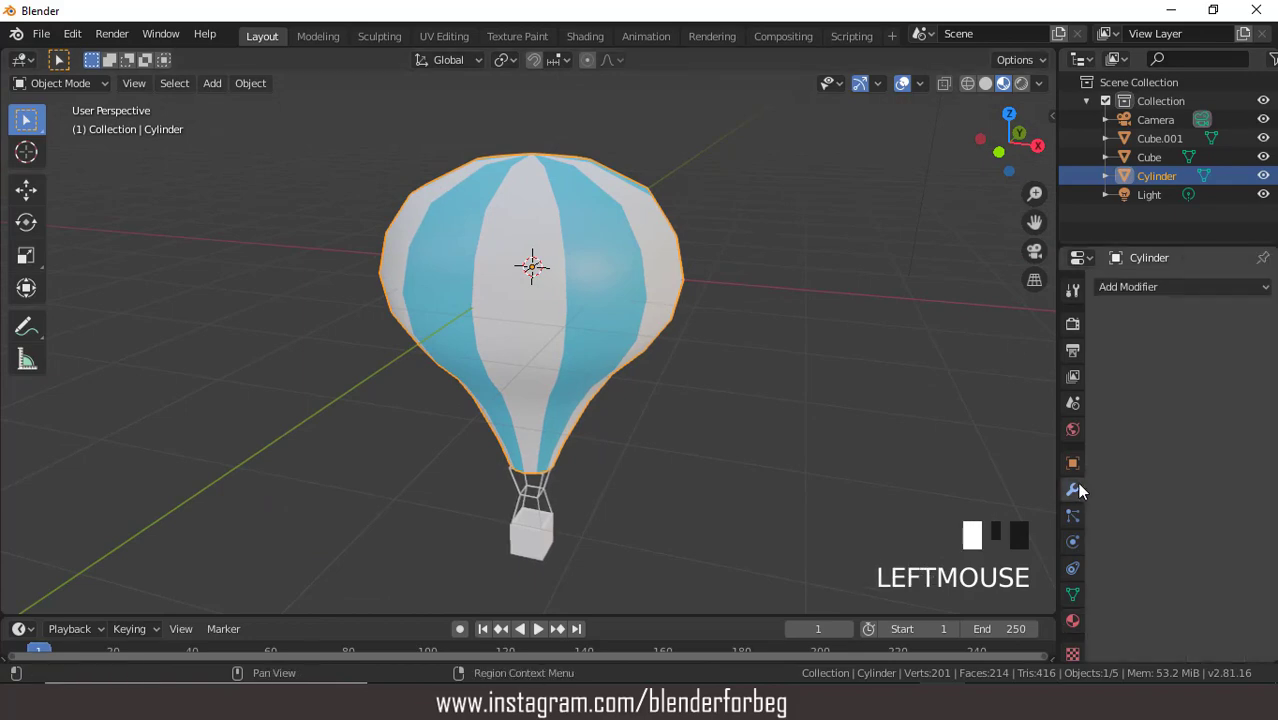
left_click(1121, 289)
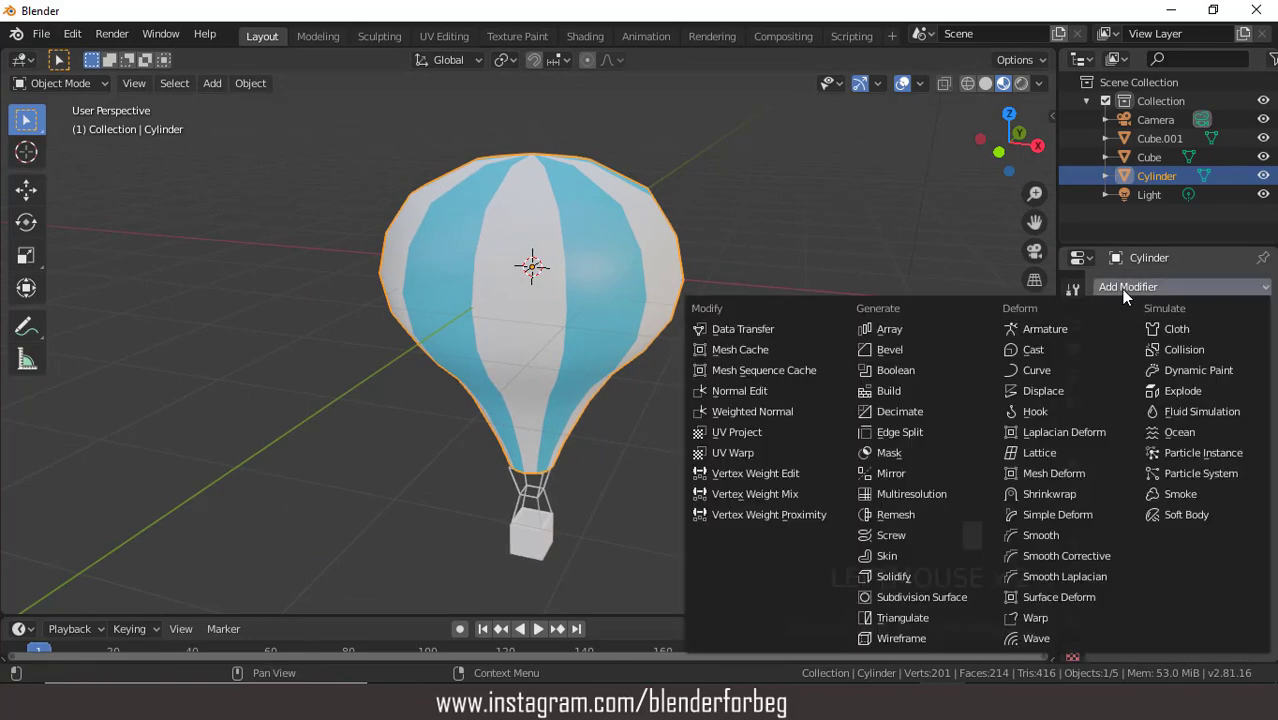
left_click(1068, 511)
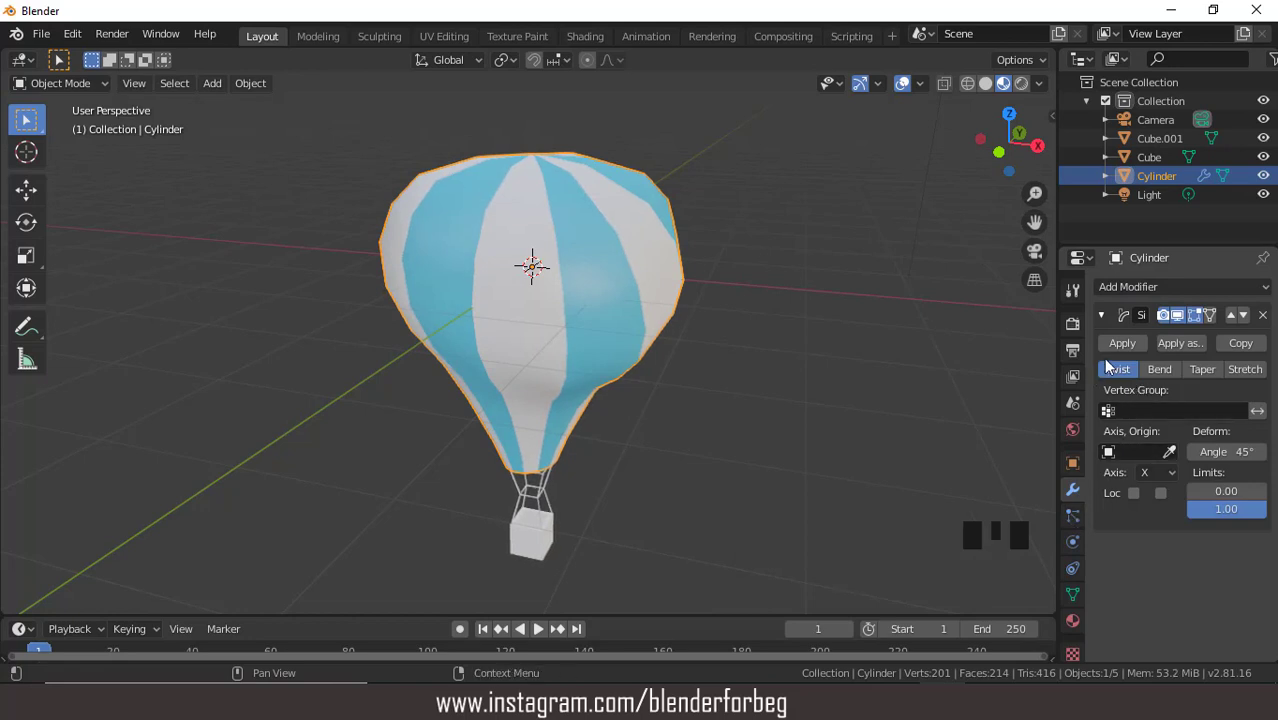
left_click(1155, 472)
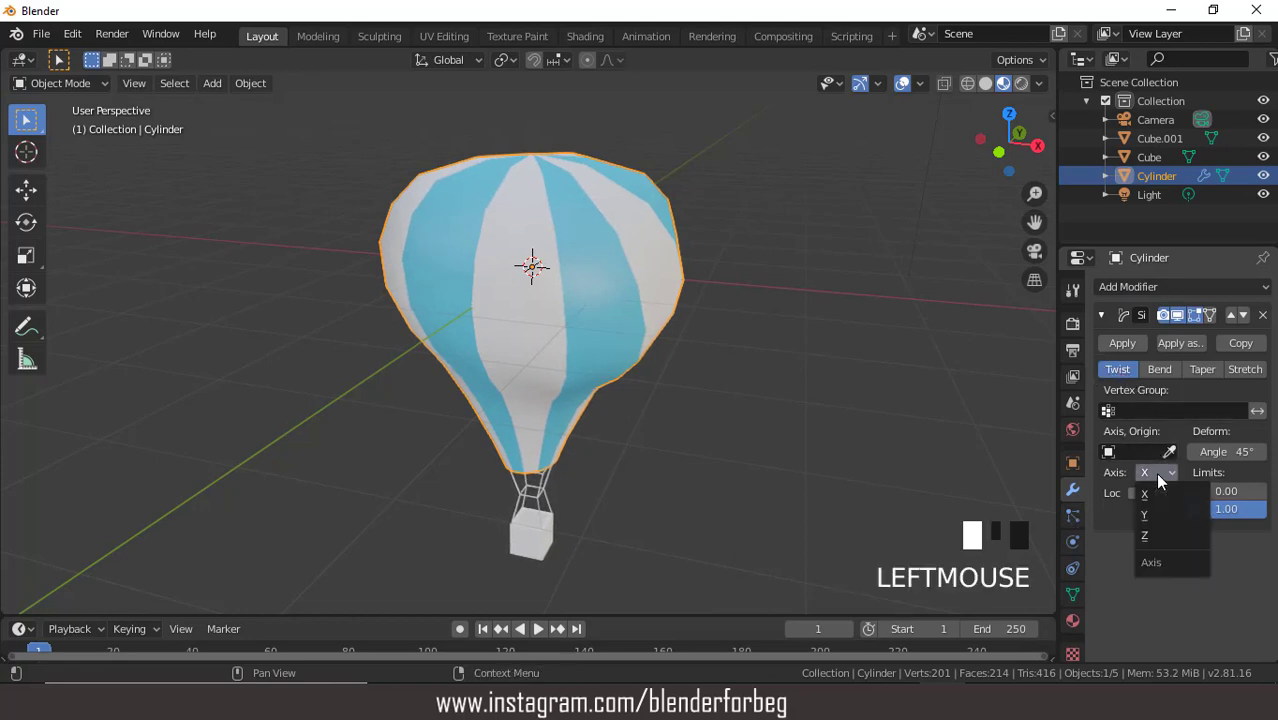
left_click(1154, 533)
left_click_drag(1228, 451, 1266, 451)
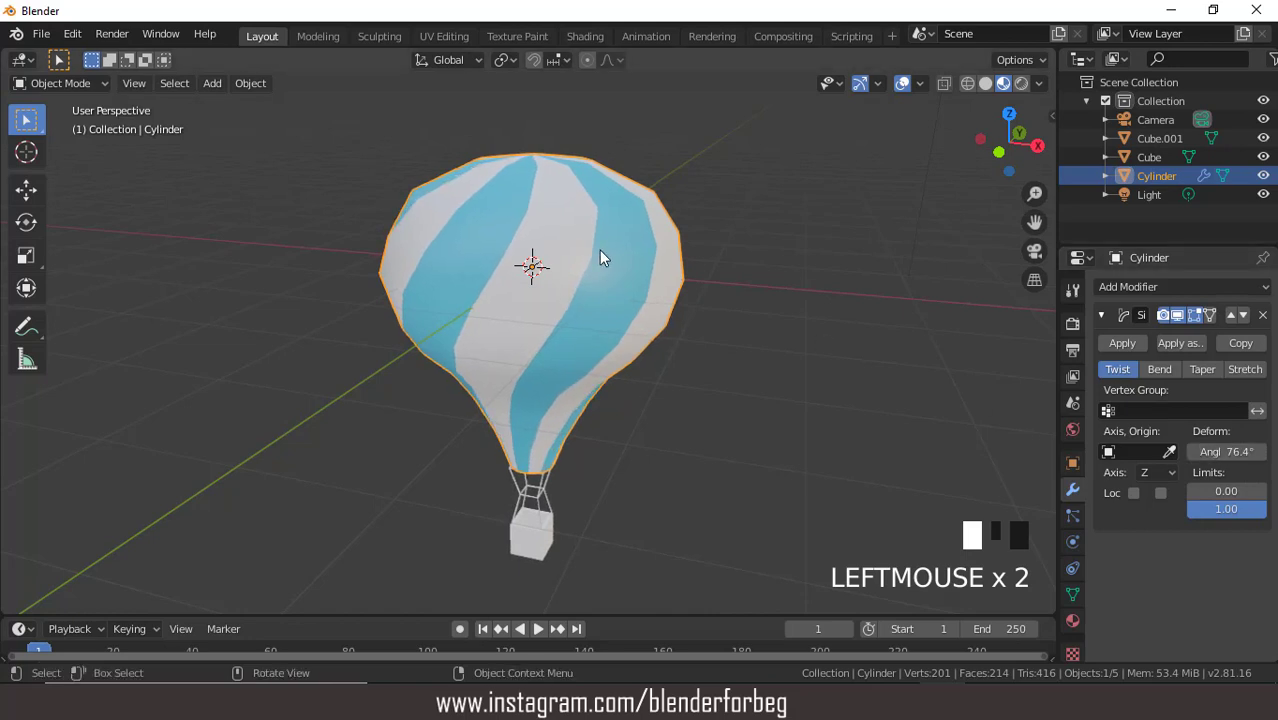
key("KP_1")
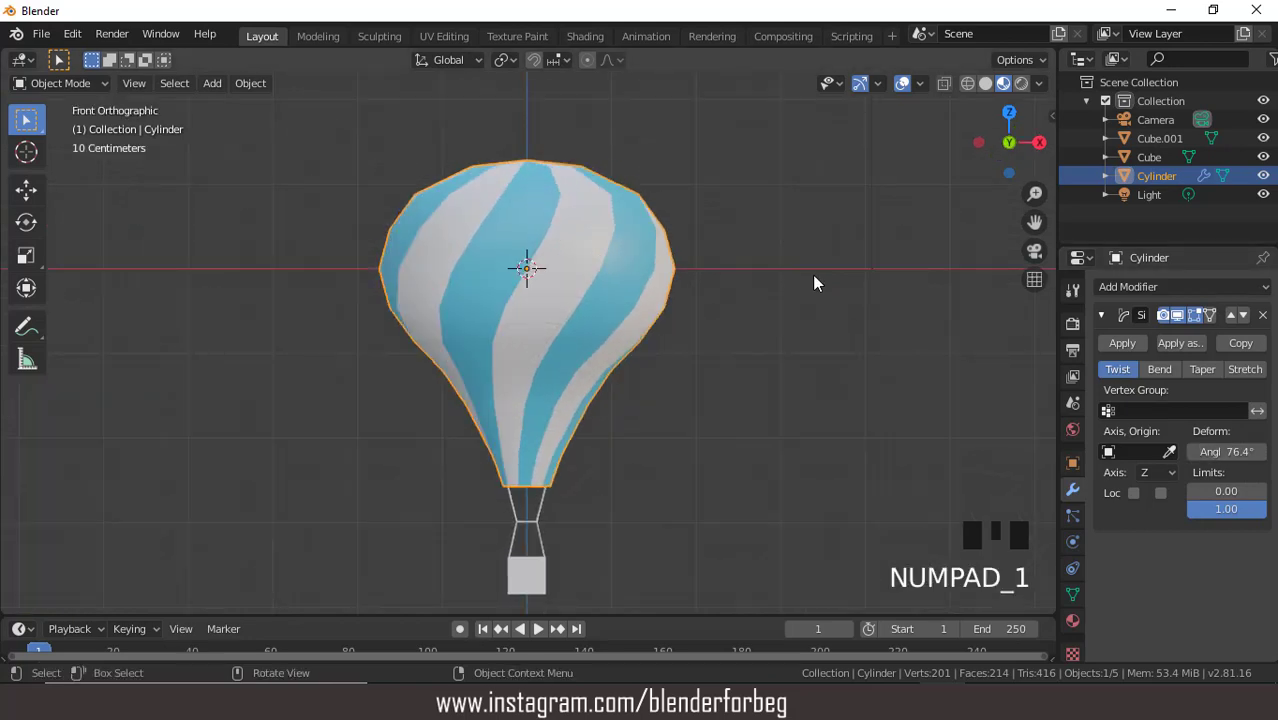
left_click(1128, 342)
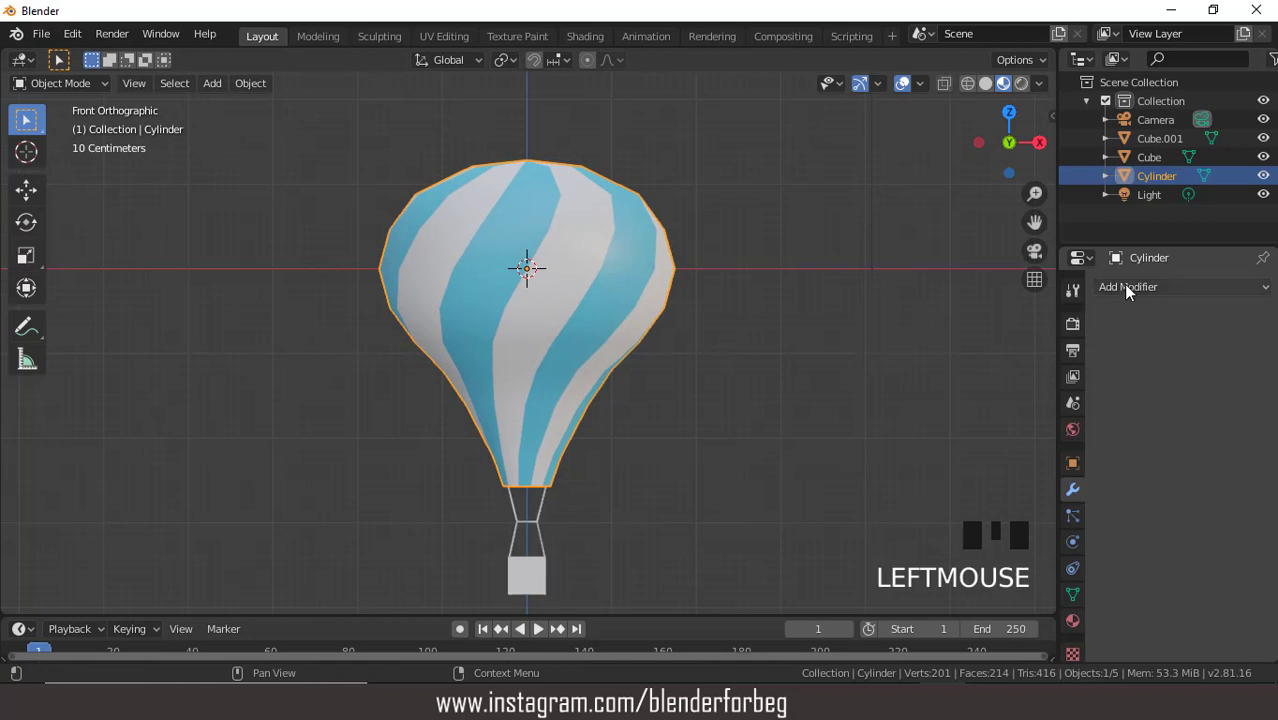
Step: Add a Subdivision Surface modifier to the envelope with 3 viewport subdivisions and apply it
left_click(1125, 287)
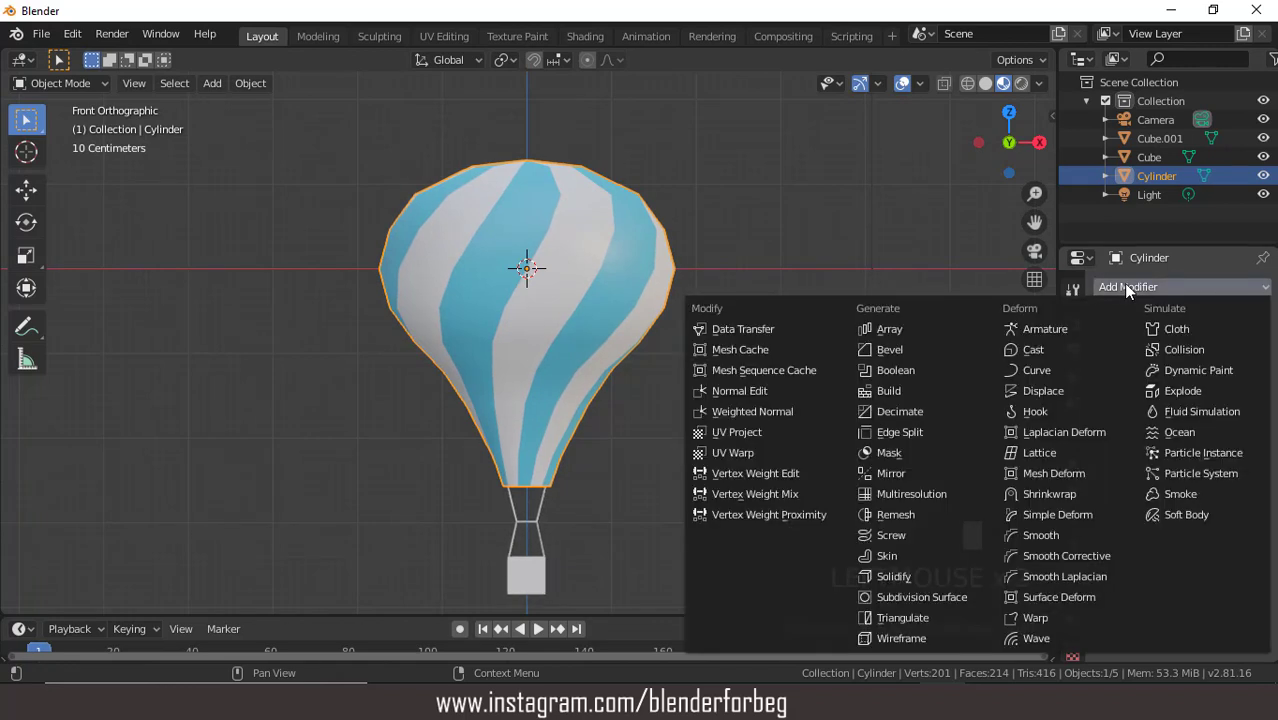
left_click(920, 597)
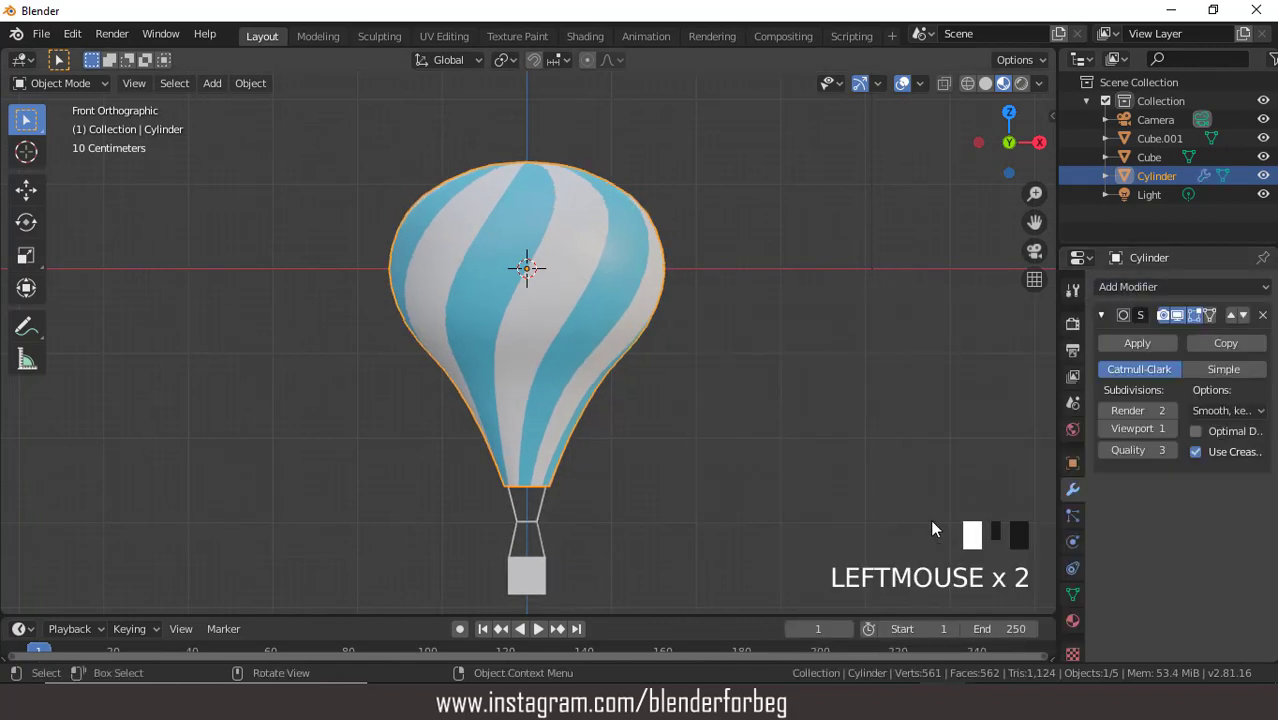
left_click(1171, 428)
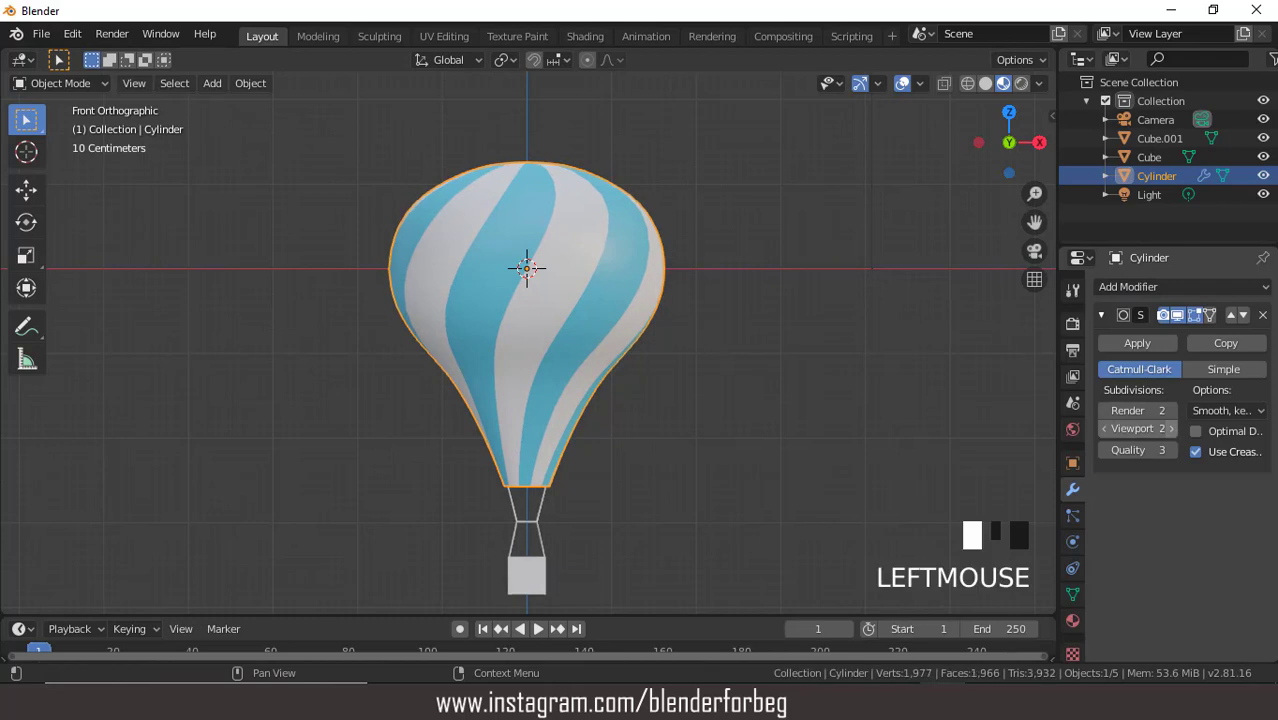
left_click(1171, 428)
middle_click_drag(932, 362, 720, 293)
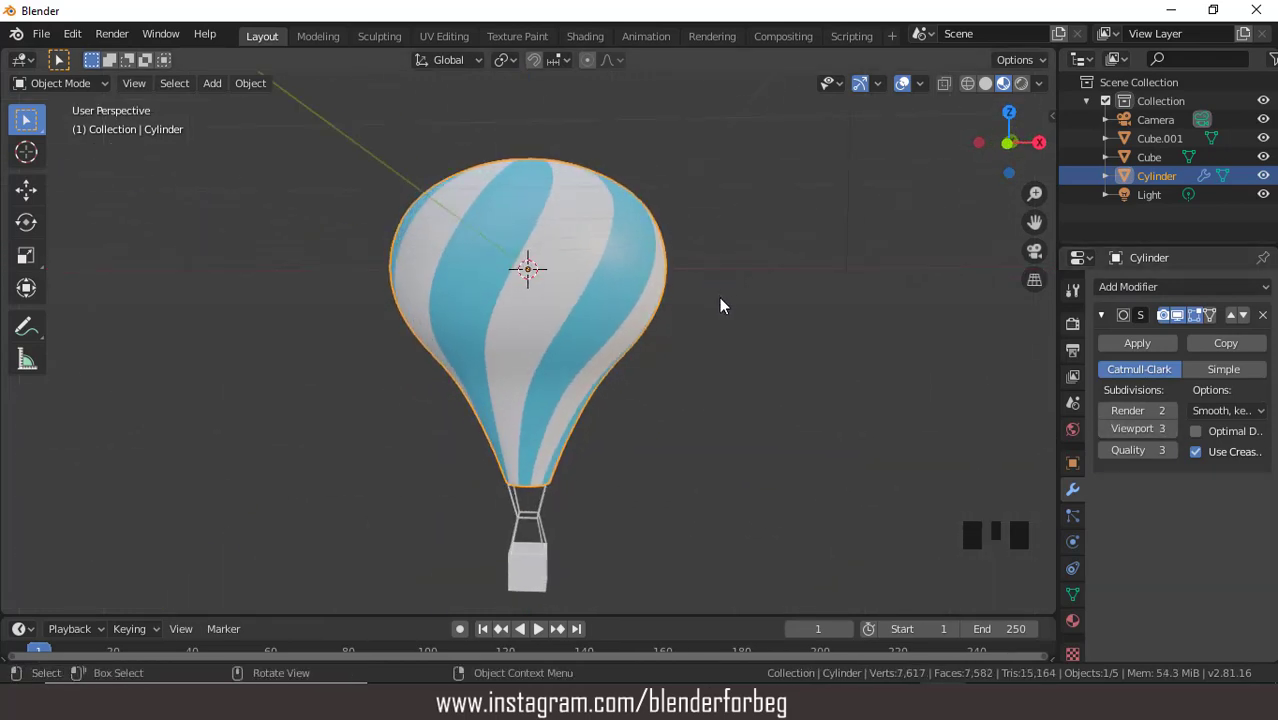
left_click(1136, 343)
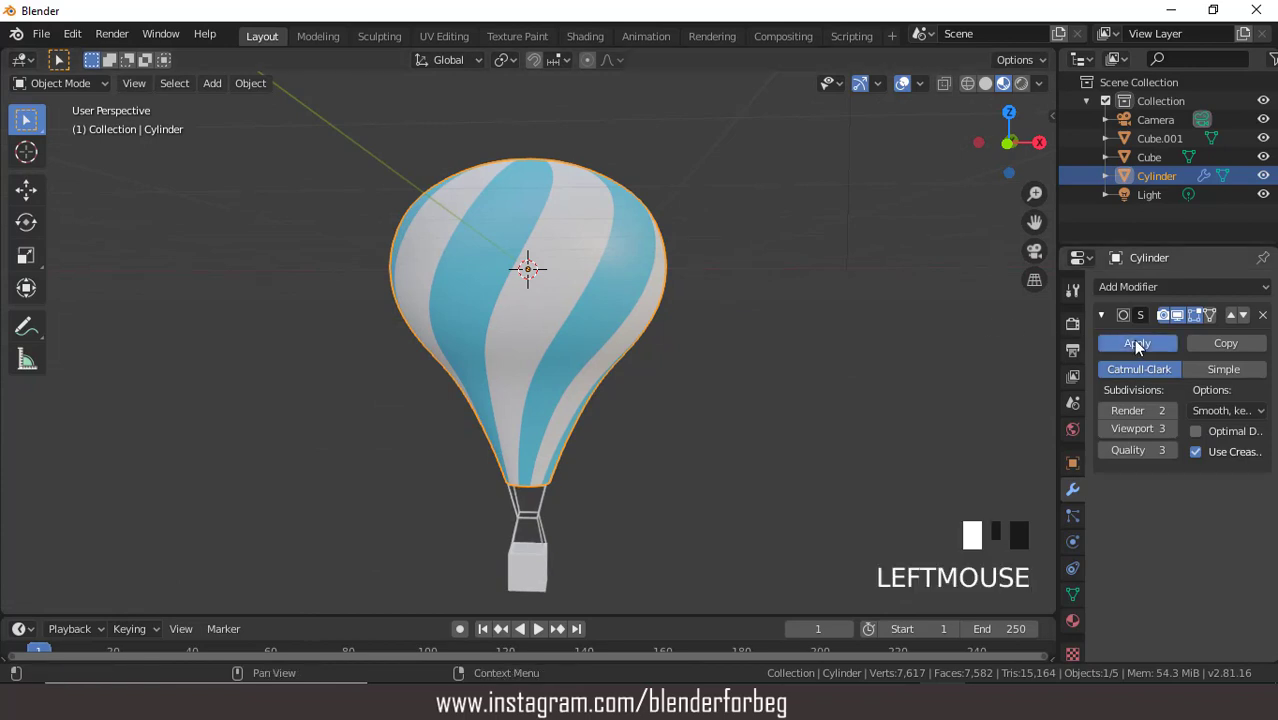
Step: Select the connector frame between envelope and basket and give it a new material with a nearly black base color
left_click(985, 86)
left_click(537, 521)
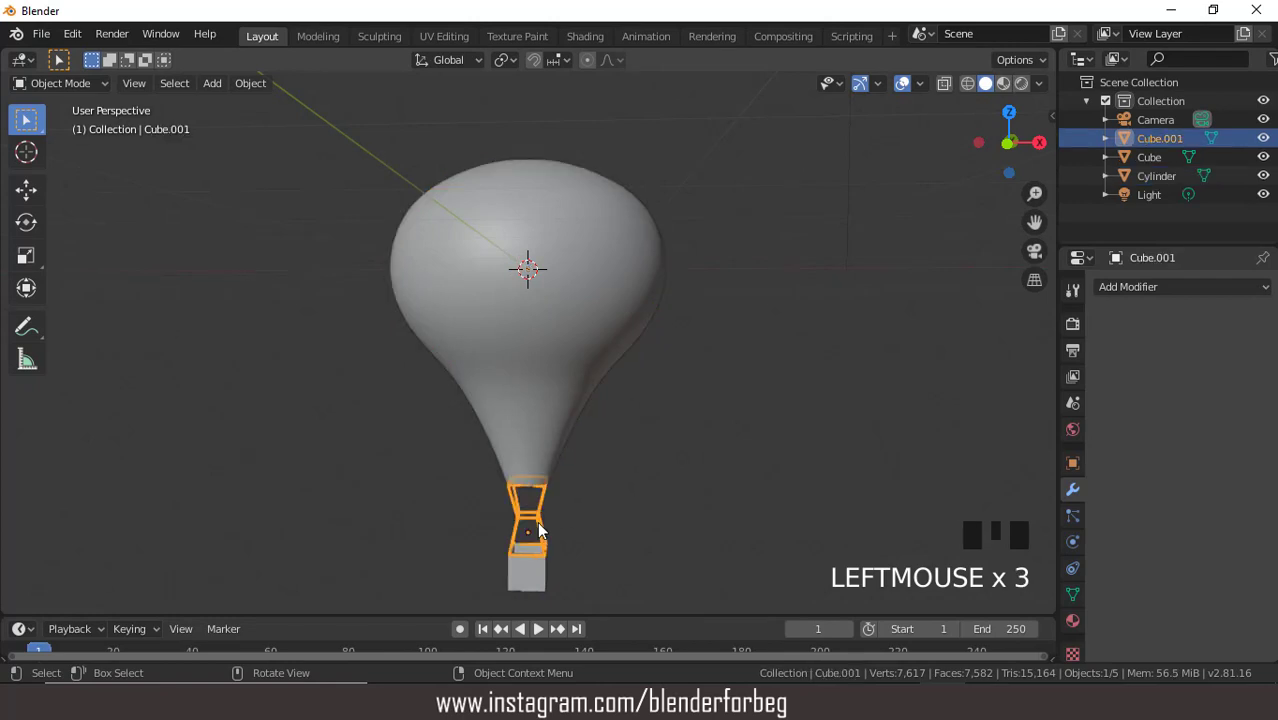
left_click(1072, 618)
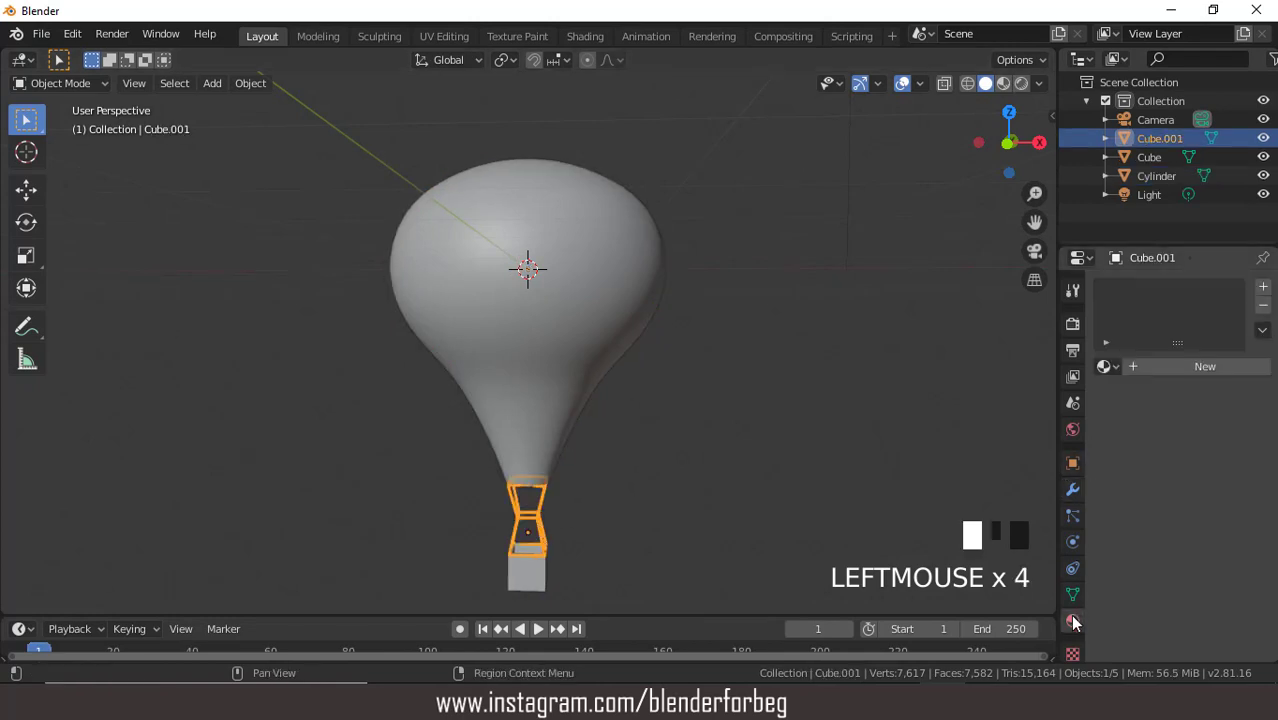
left_click(1003, 83)
left_click(1196, 366)
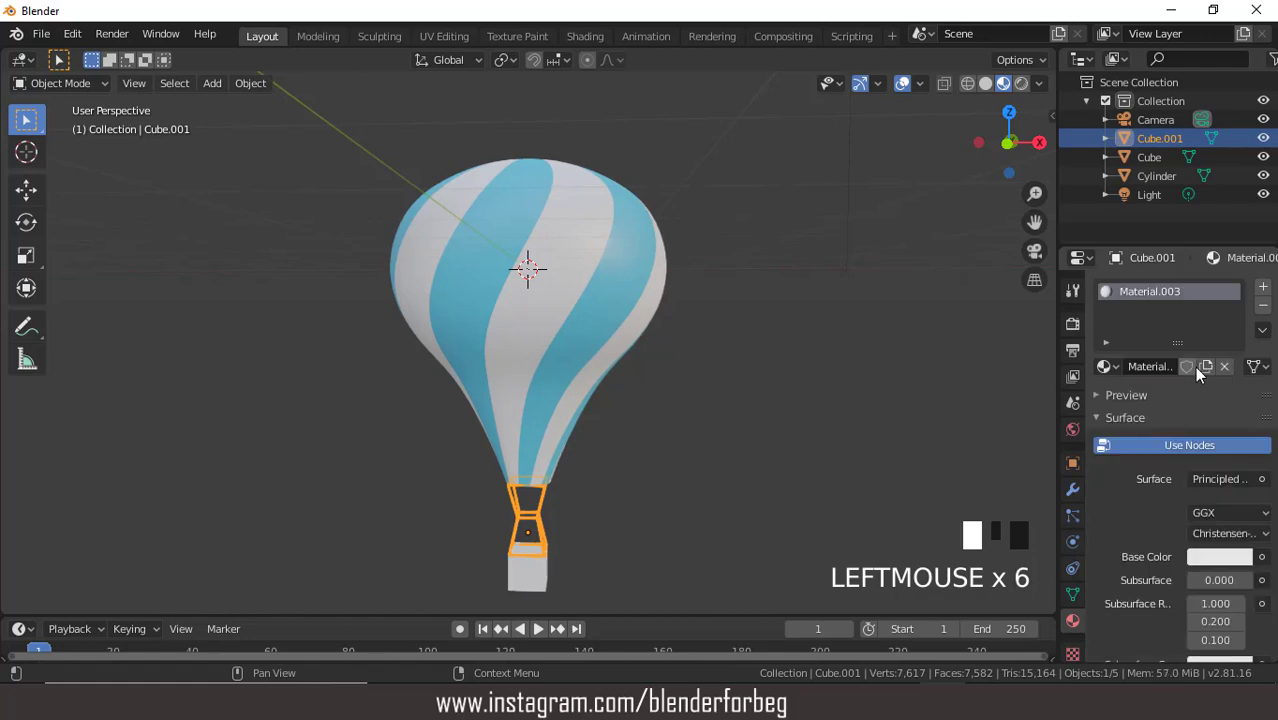
left_click(1210, 556)
left_click_drag(1237, 307, 1237, 398)
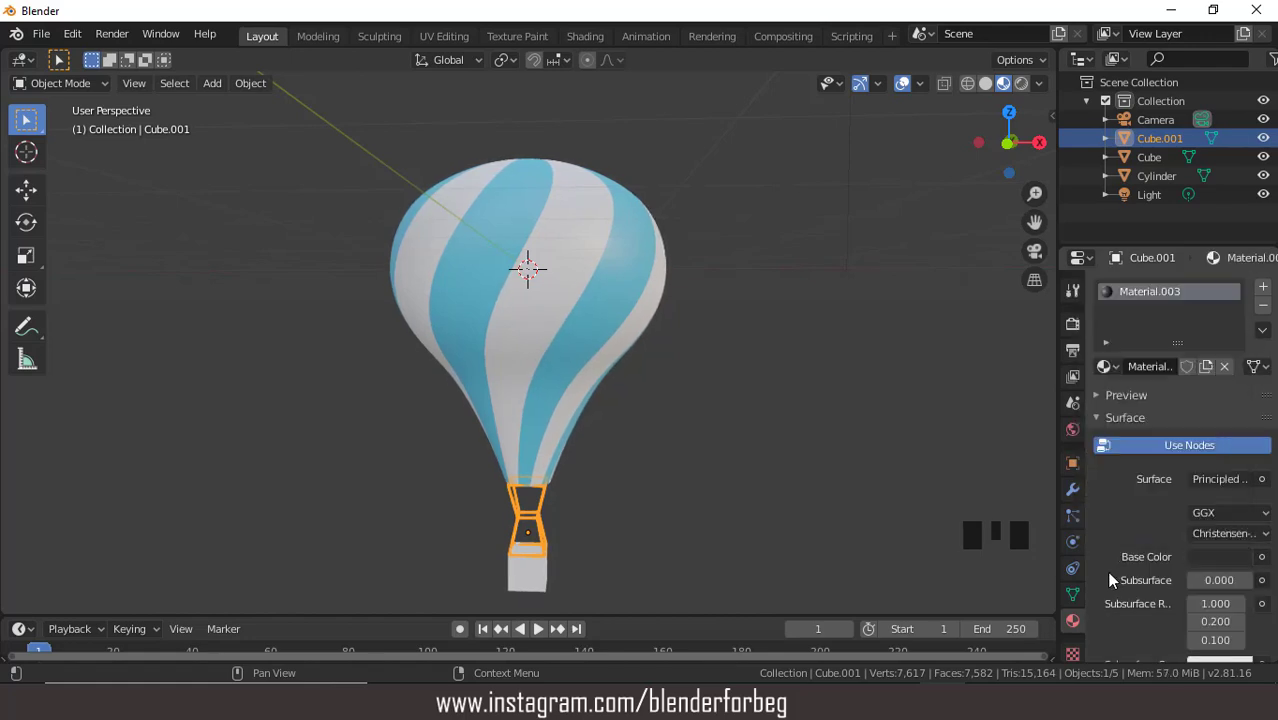
left_click(674, 541)
left_click(900, 85)
left_click(900, 85)
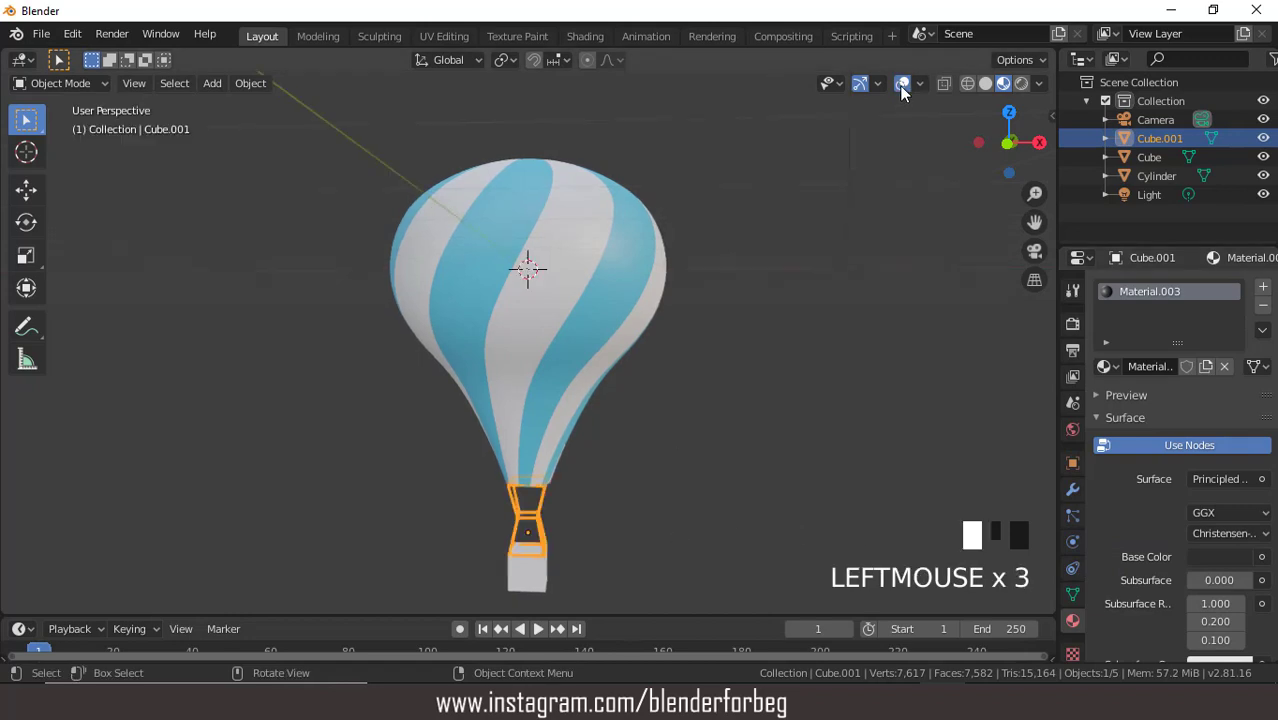
Step: Give the basket a new material with a brownish red base color (H 0.025, S 0.432, V 0.613)
left_click(528, 566)
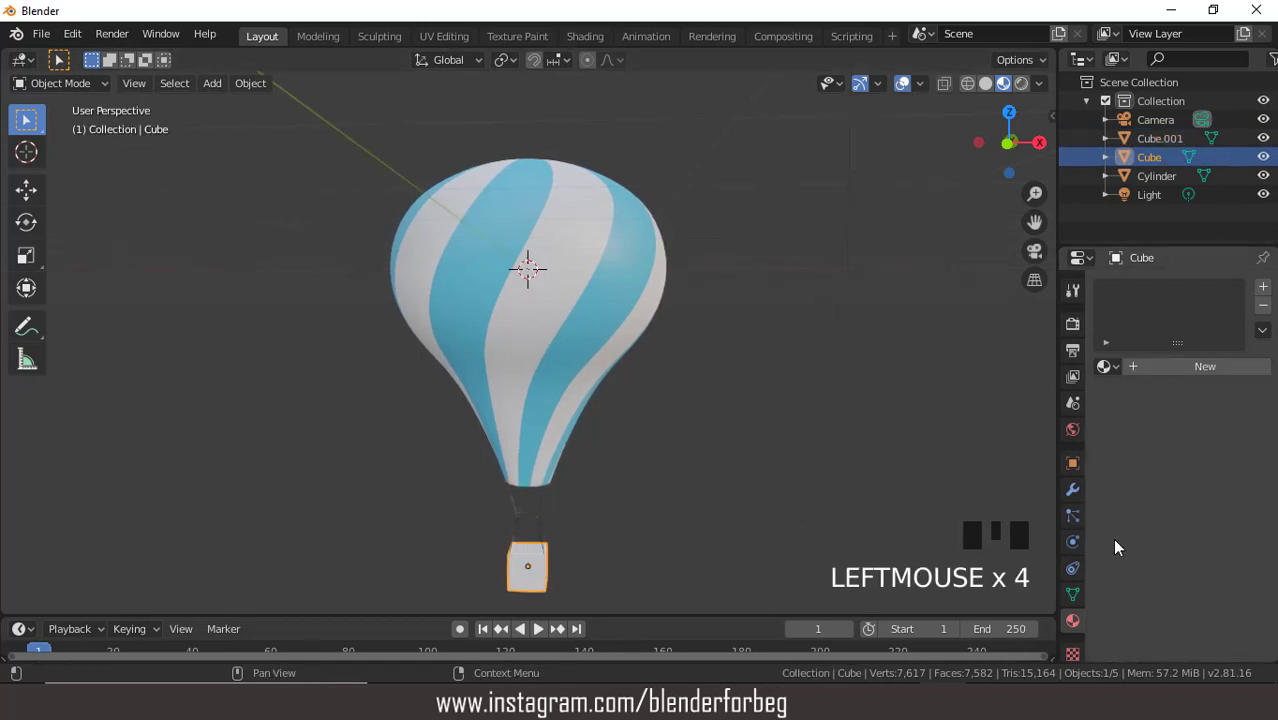
left_click(1209, 368)
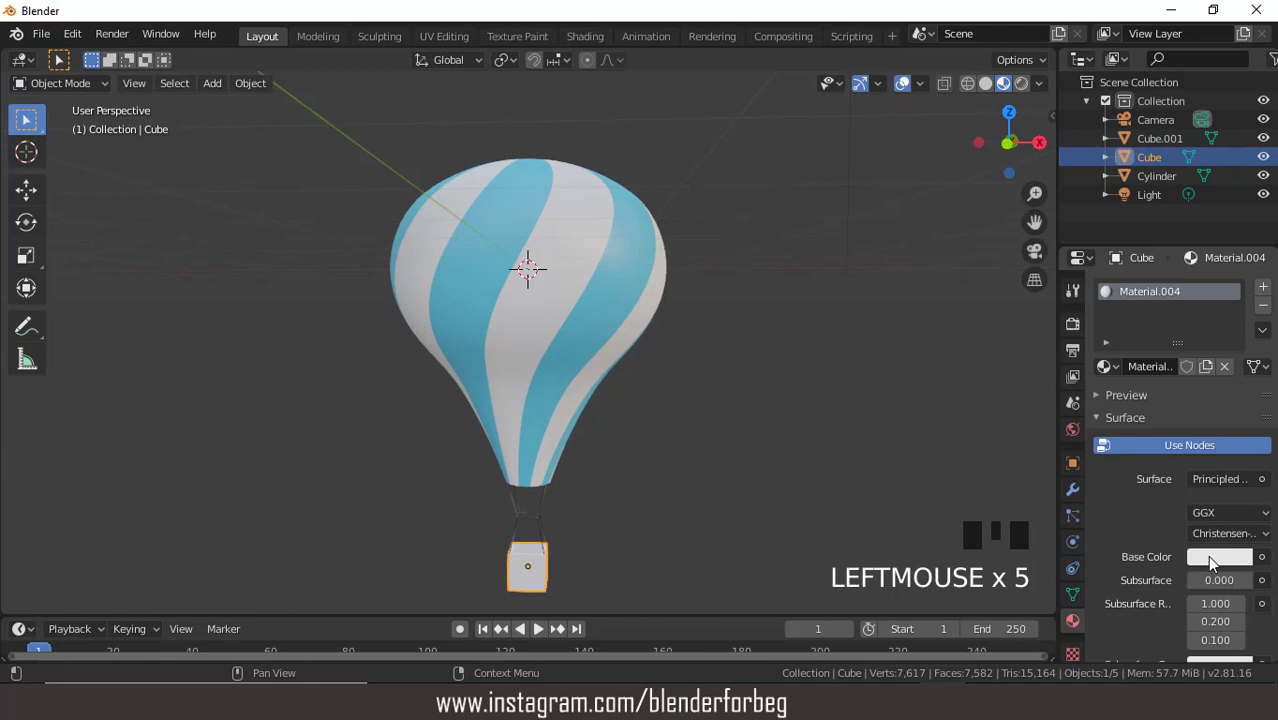
left_click(1207, 555)
left_click_drag(1155, 364, 1150, 385)
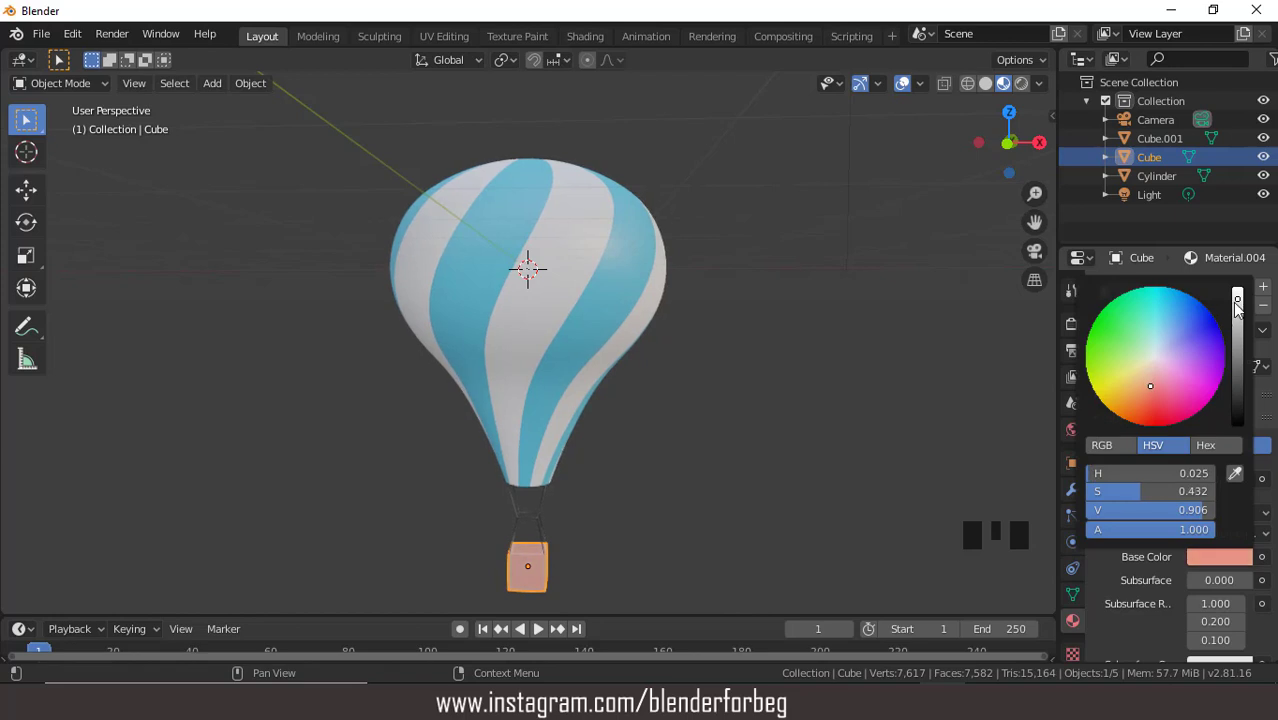
left_click_drag(1237, 300, 1240, 341)
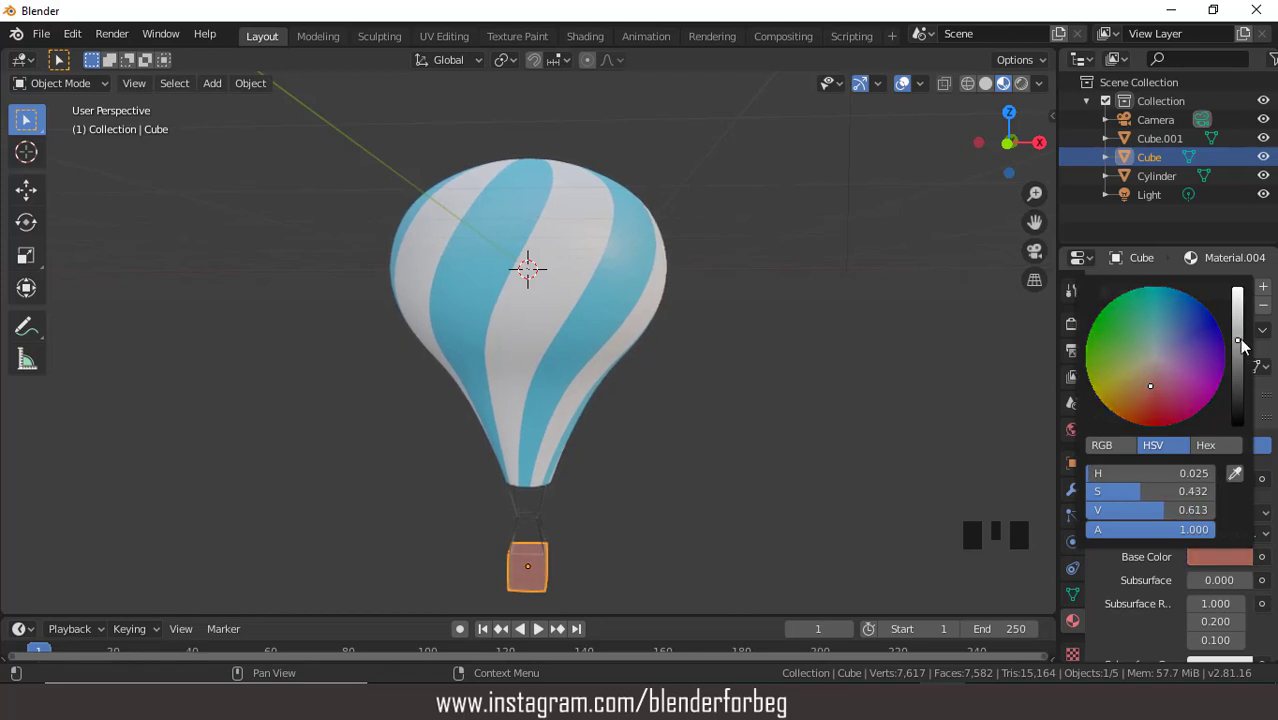
Step: Hide the viewport overlays and inspect the colored balloon, ending in front view
left_click(902, 83)
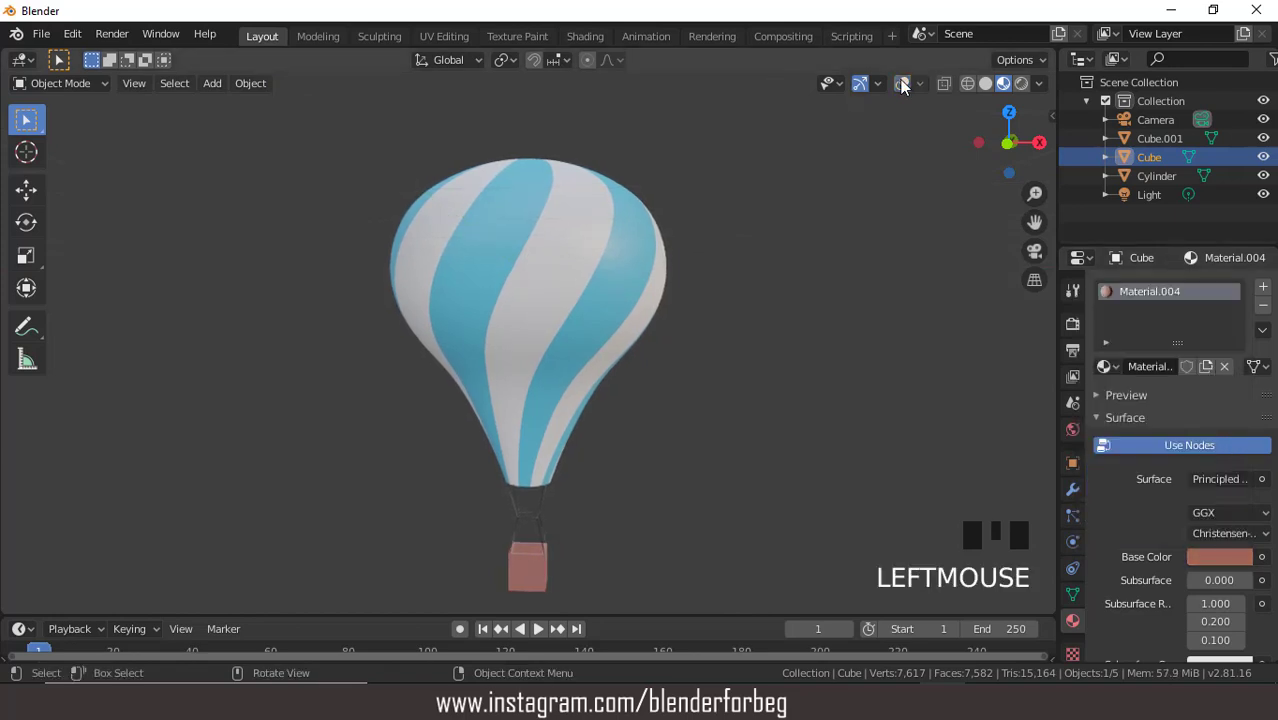
scroll(745, 280, "up", 1)
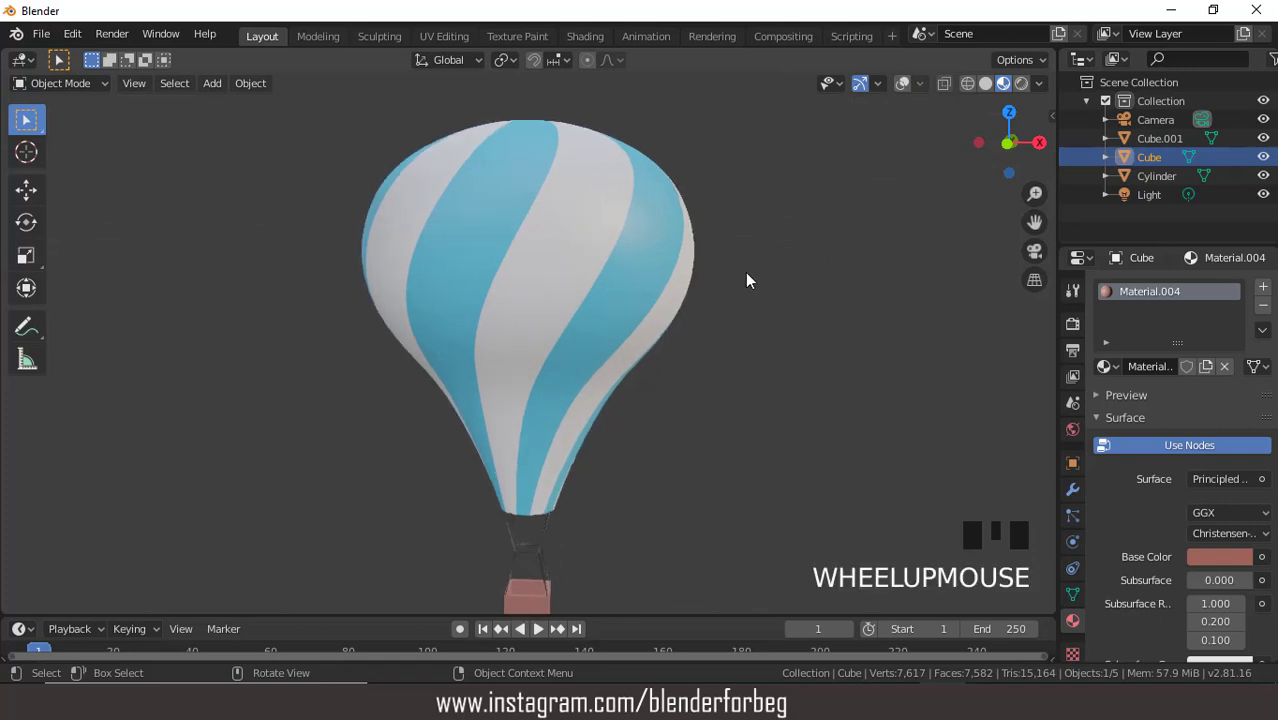
scroll(745, 280, "down", 1)
scroll(745, 280, "up", 1)
scroll(745, 280, "down", 2)
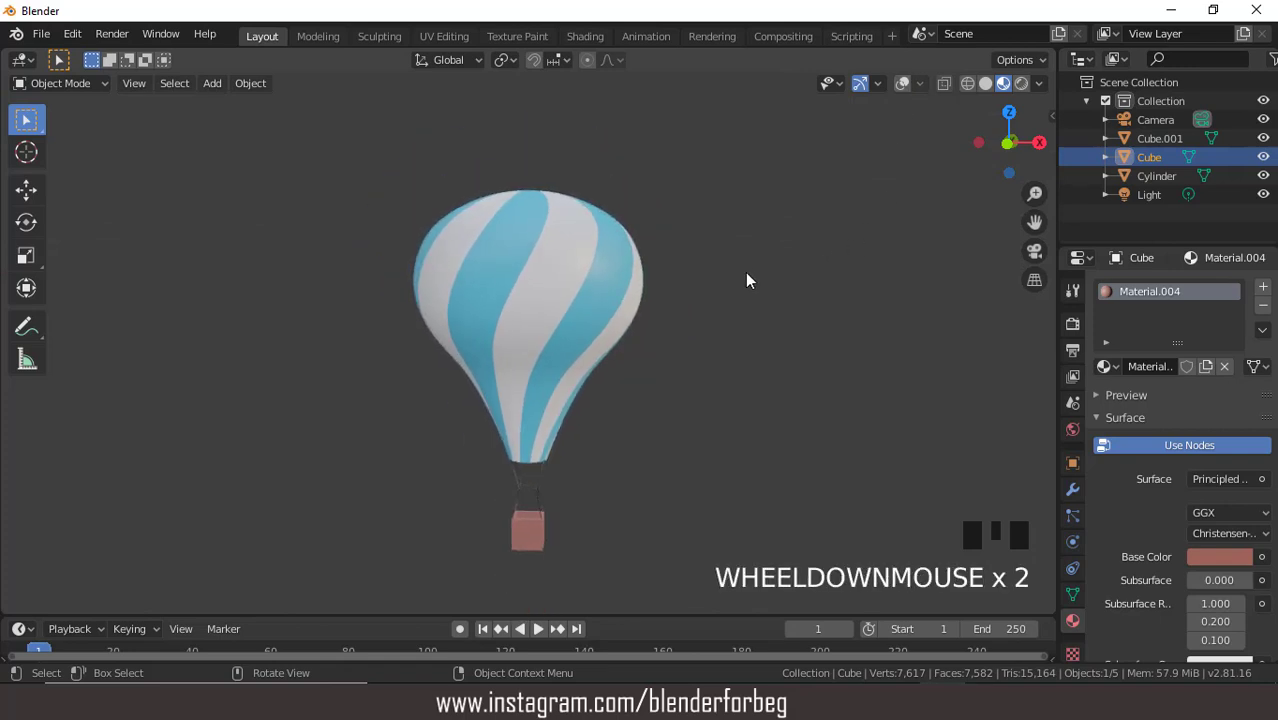
key("KP_1")
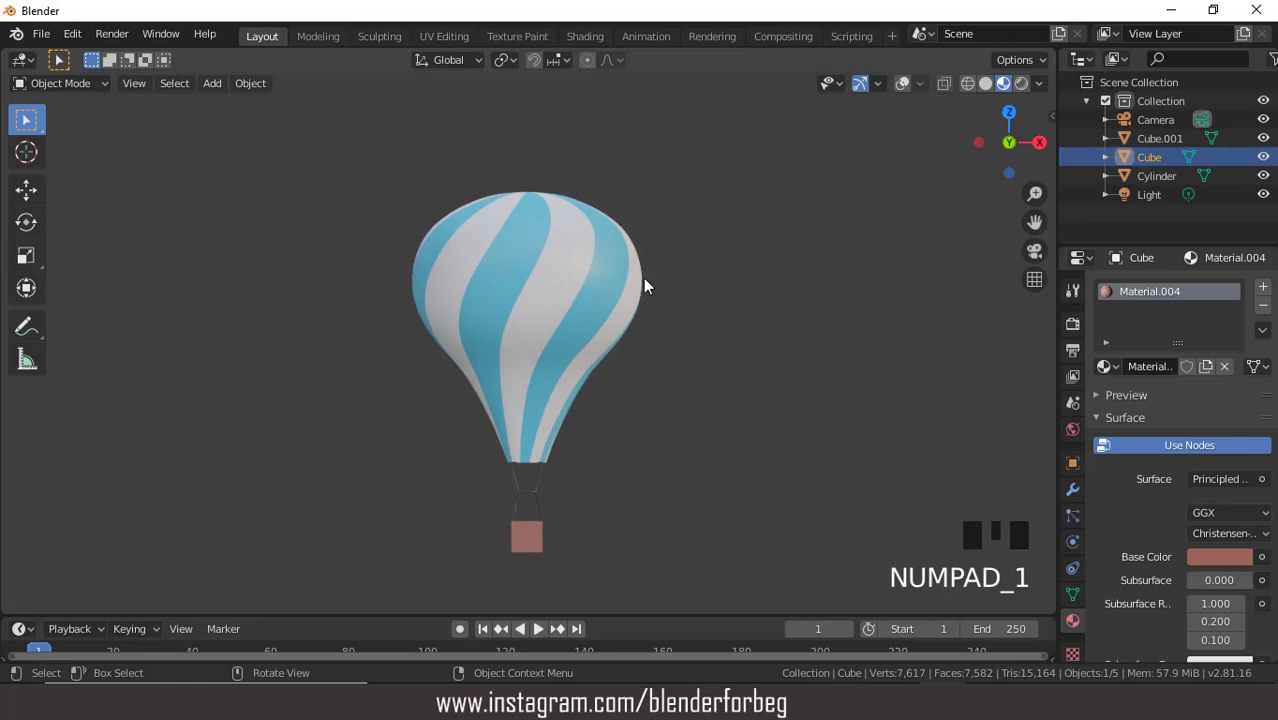